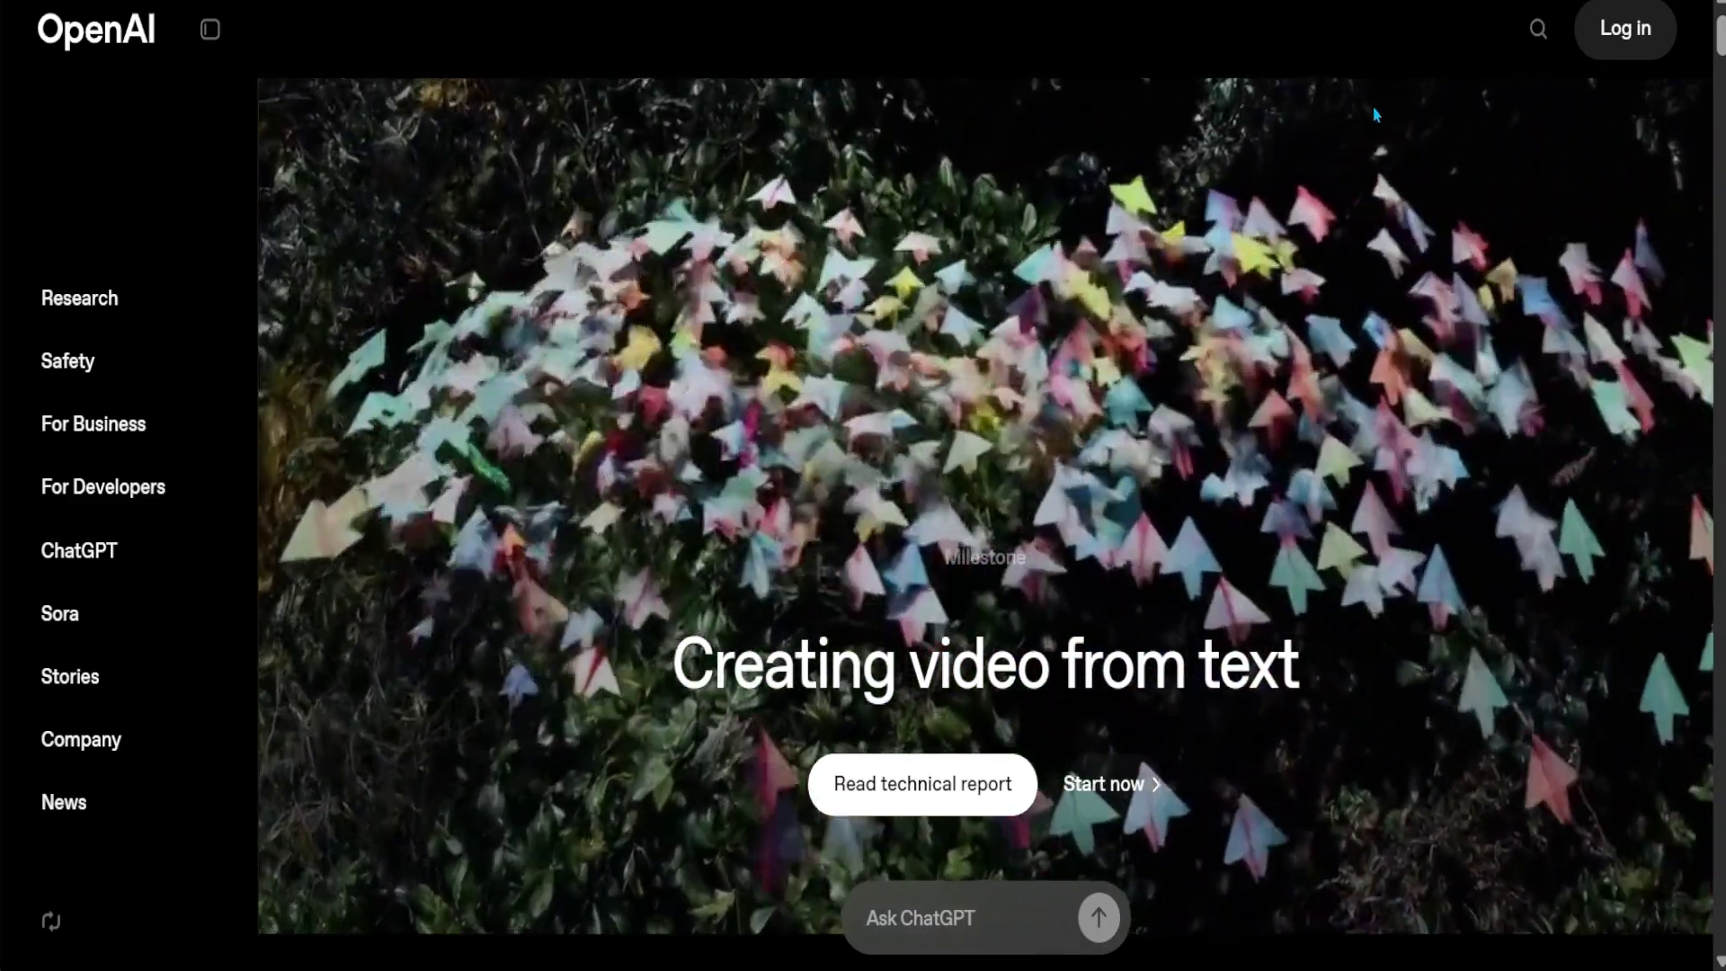
Go to Sora from the OpenAI website's product list
left_click(1600, 31)
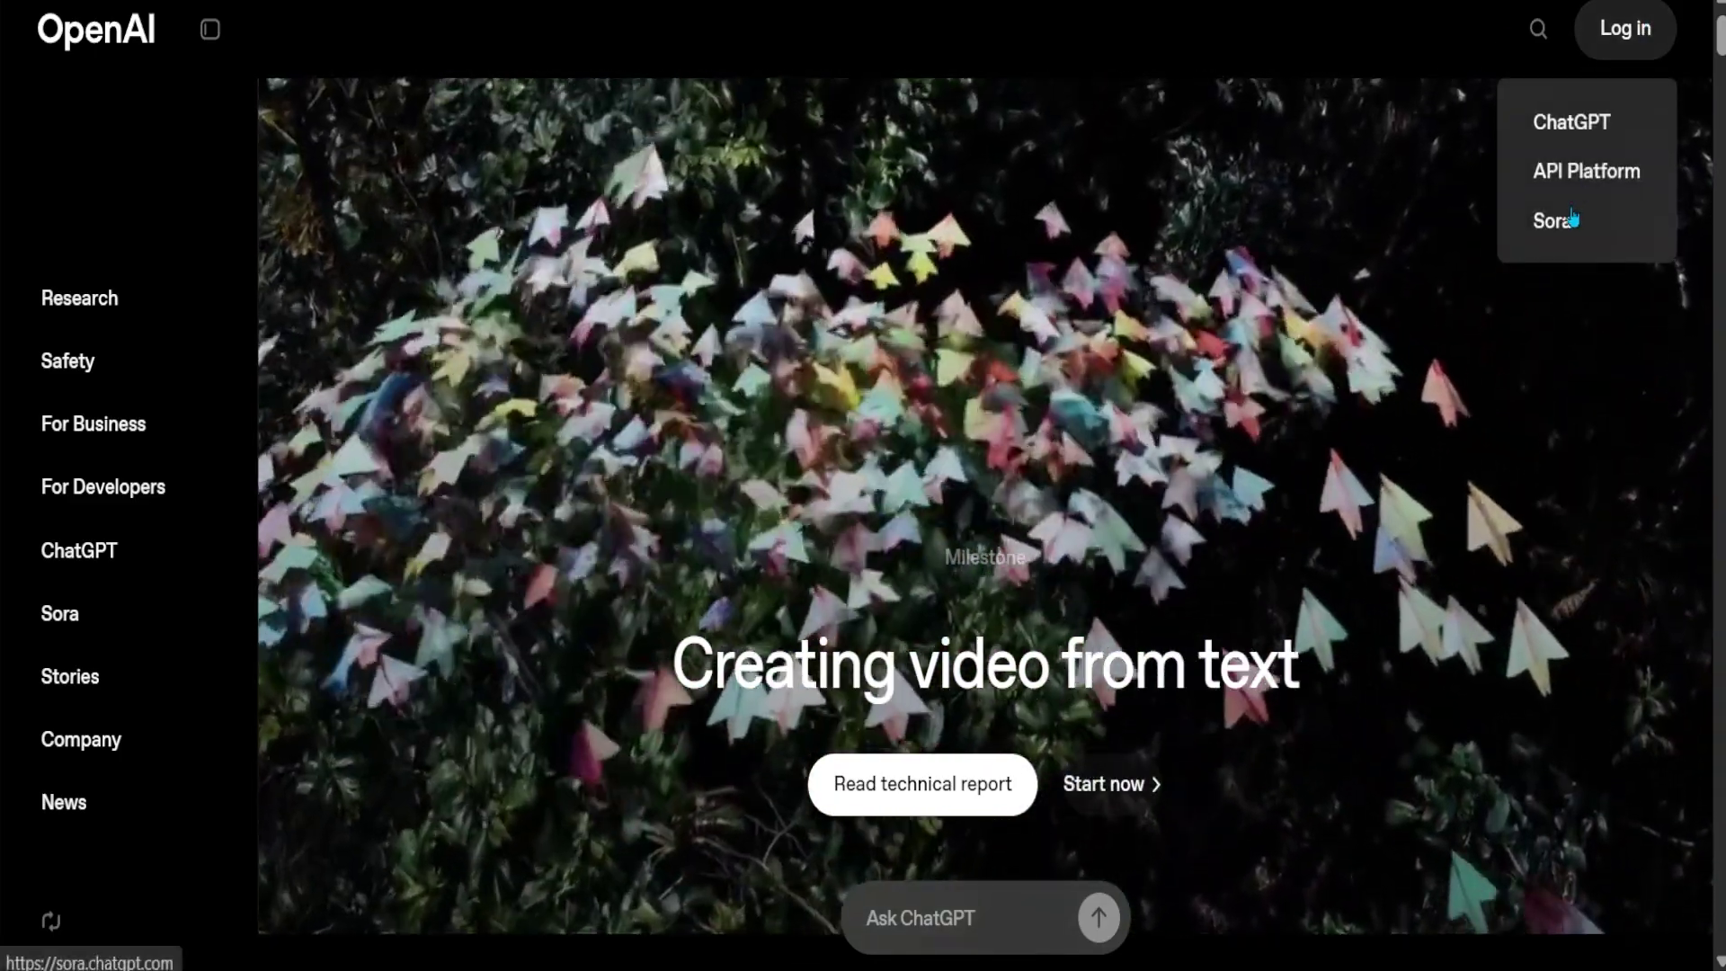
left_click(1574, 217)
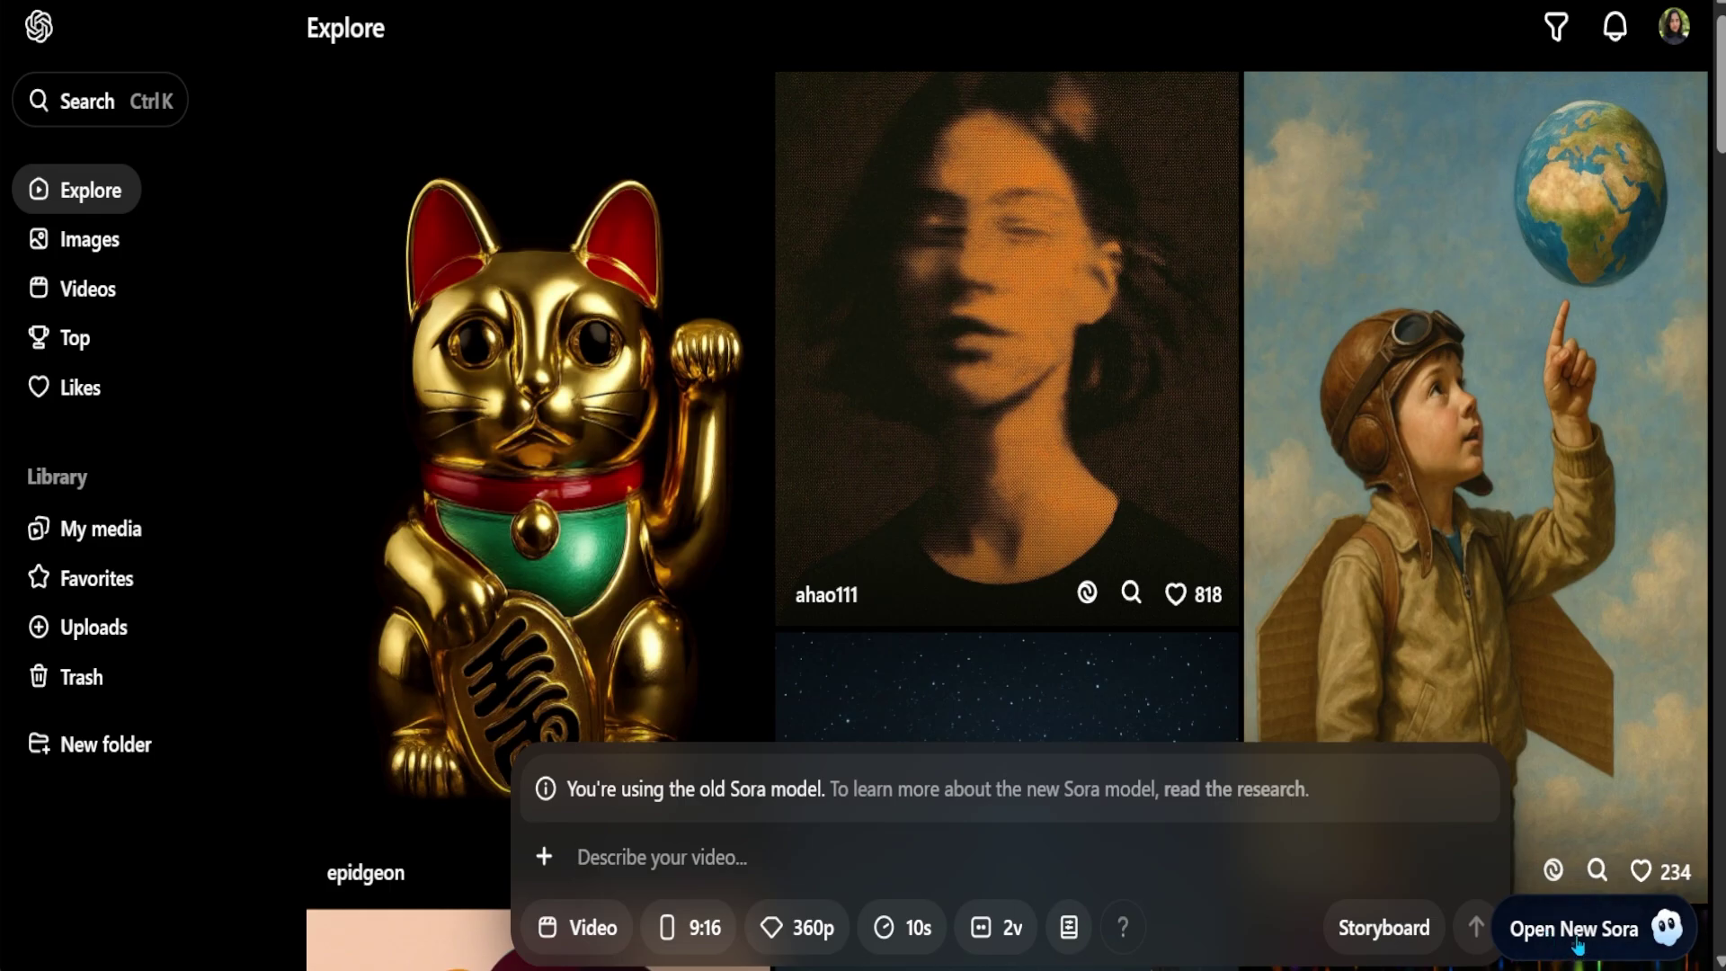
Switch from the old Explore page to the new Sora app
left_click(1578, 935)
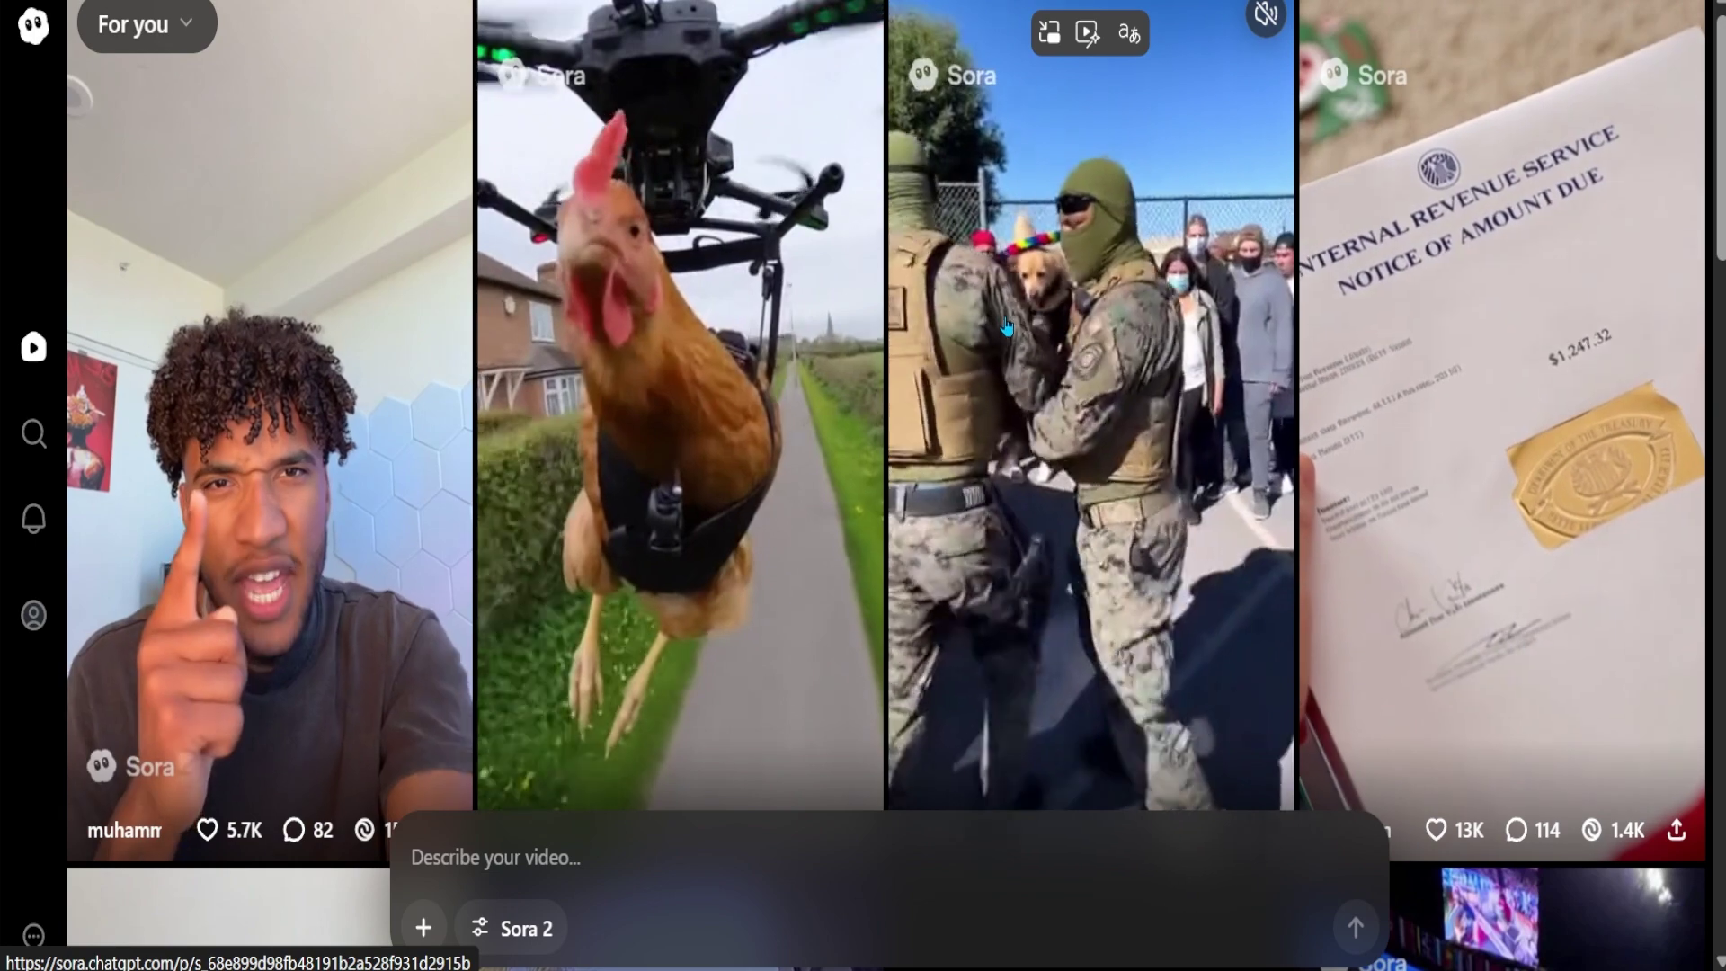
Browse the For you videos, then open the feed selector
scroll(1023, 319, "down", 3)
scroll(1024, 319, "down", 5)
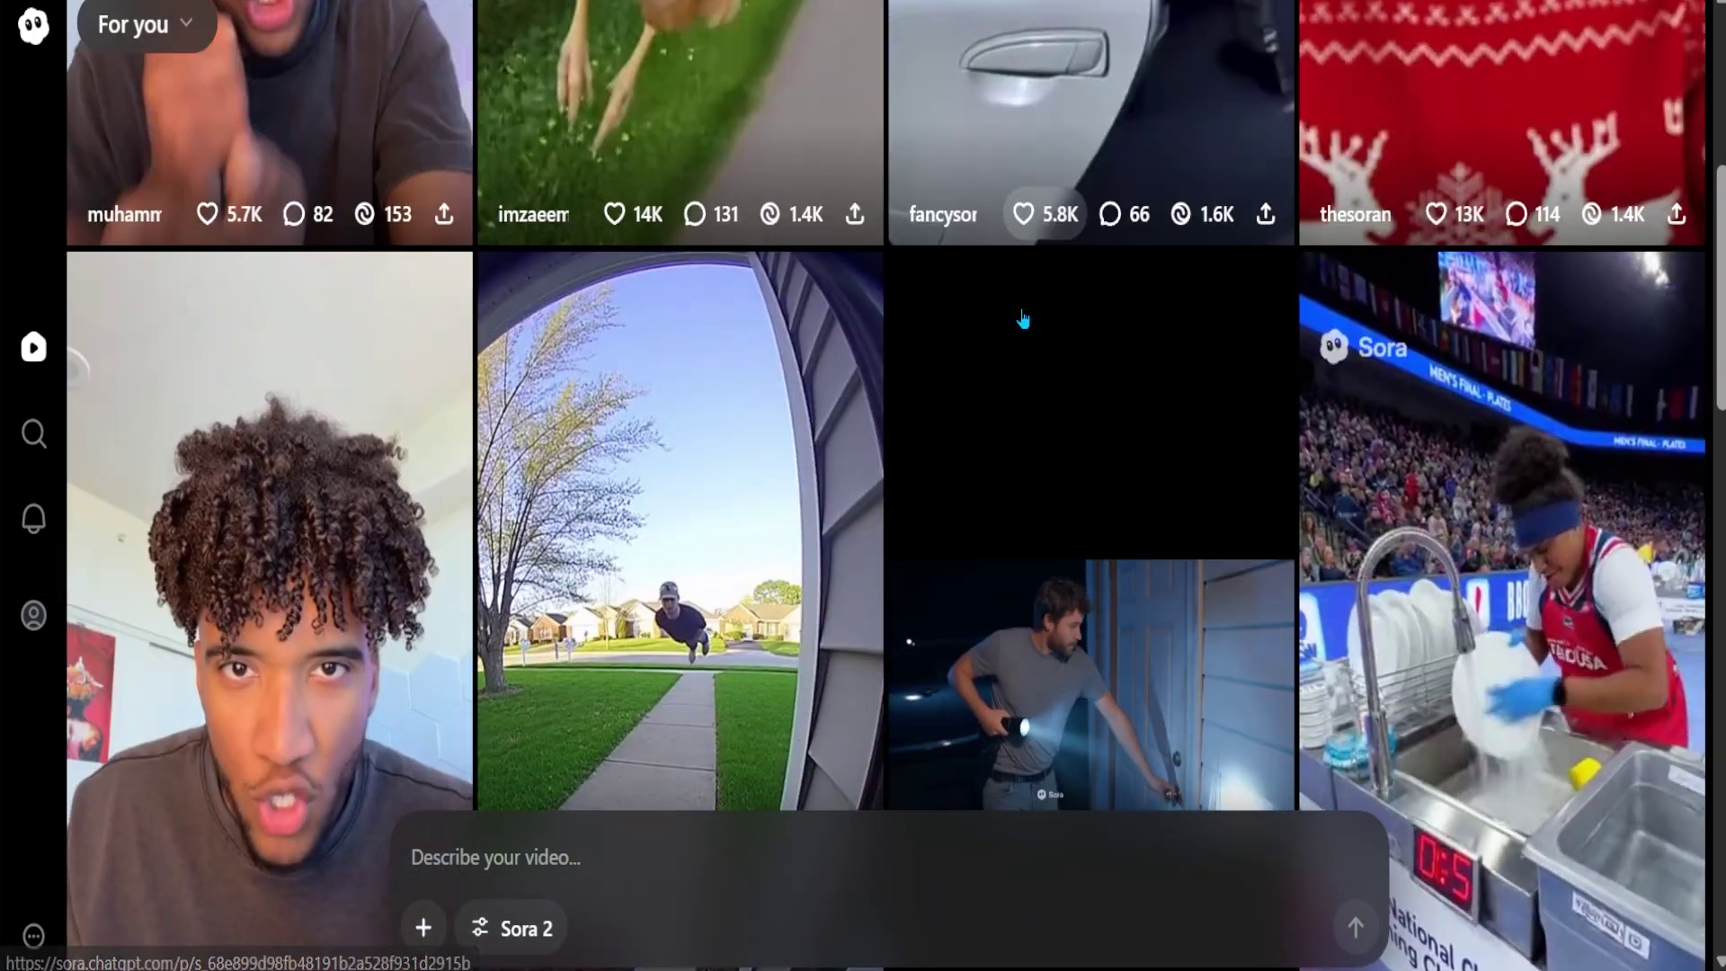
scroll(1021, 322, "down", 3)
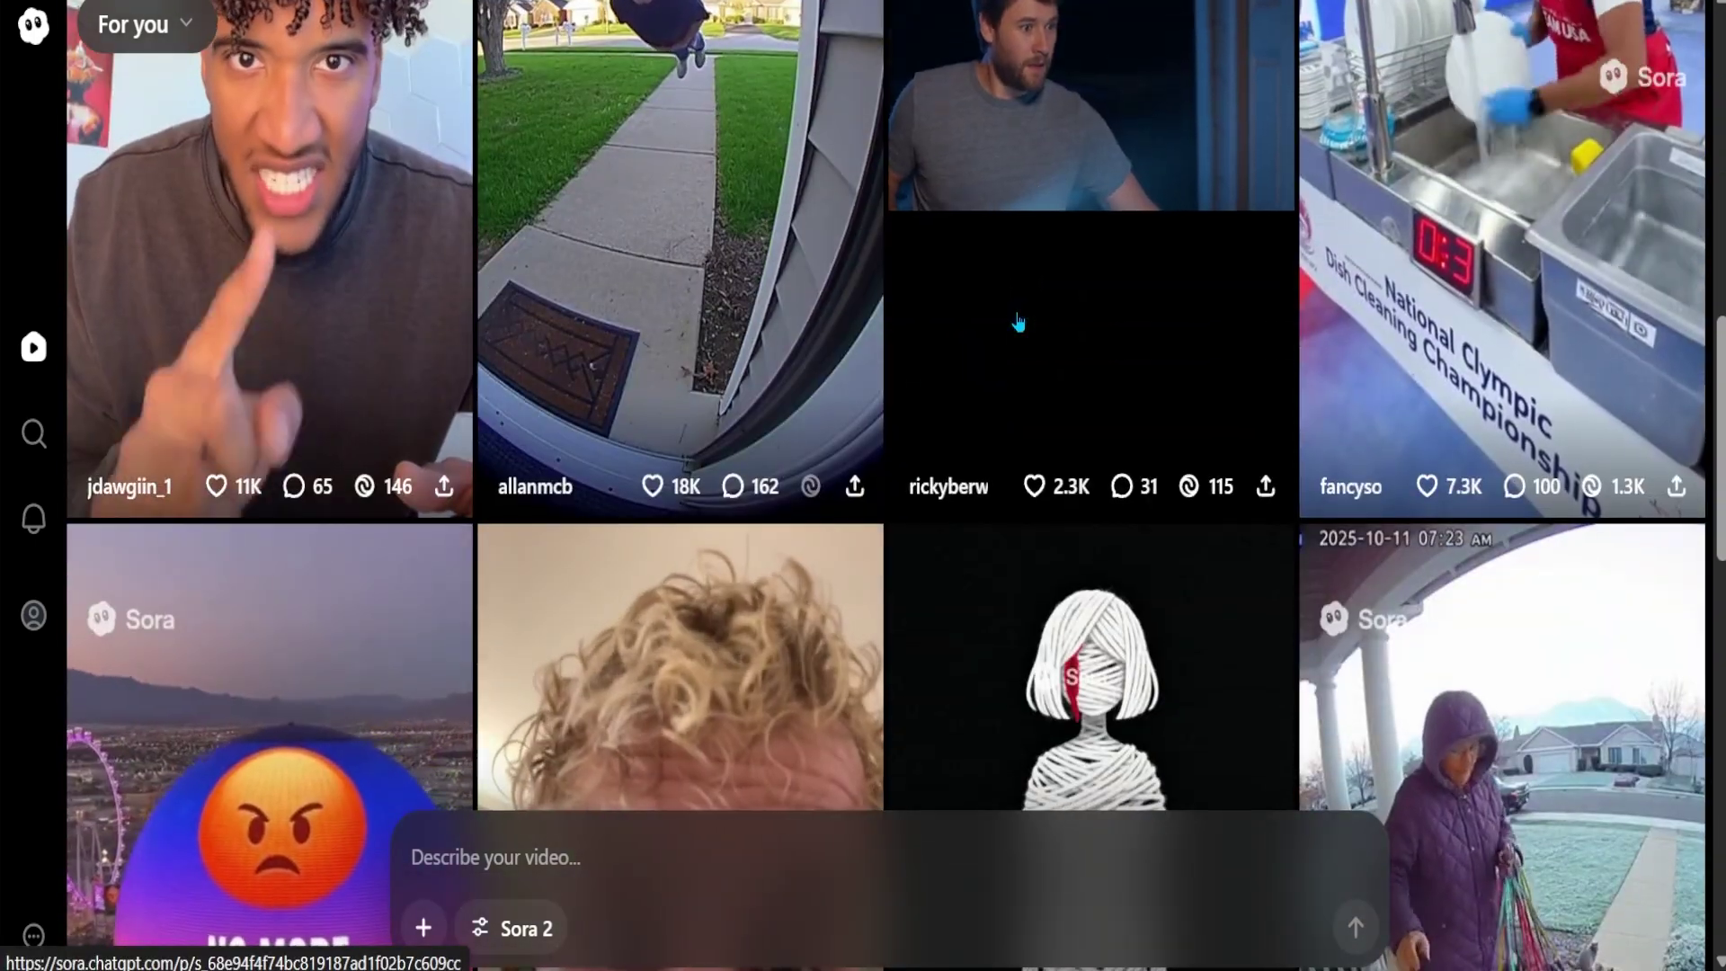
scroll(1446, 441, "up", 3)
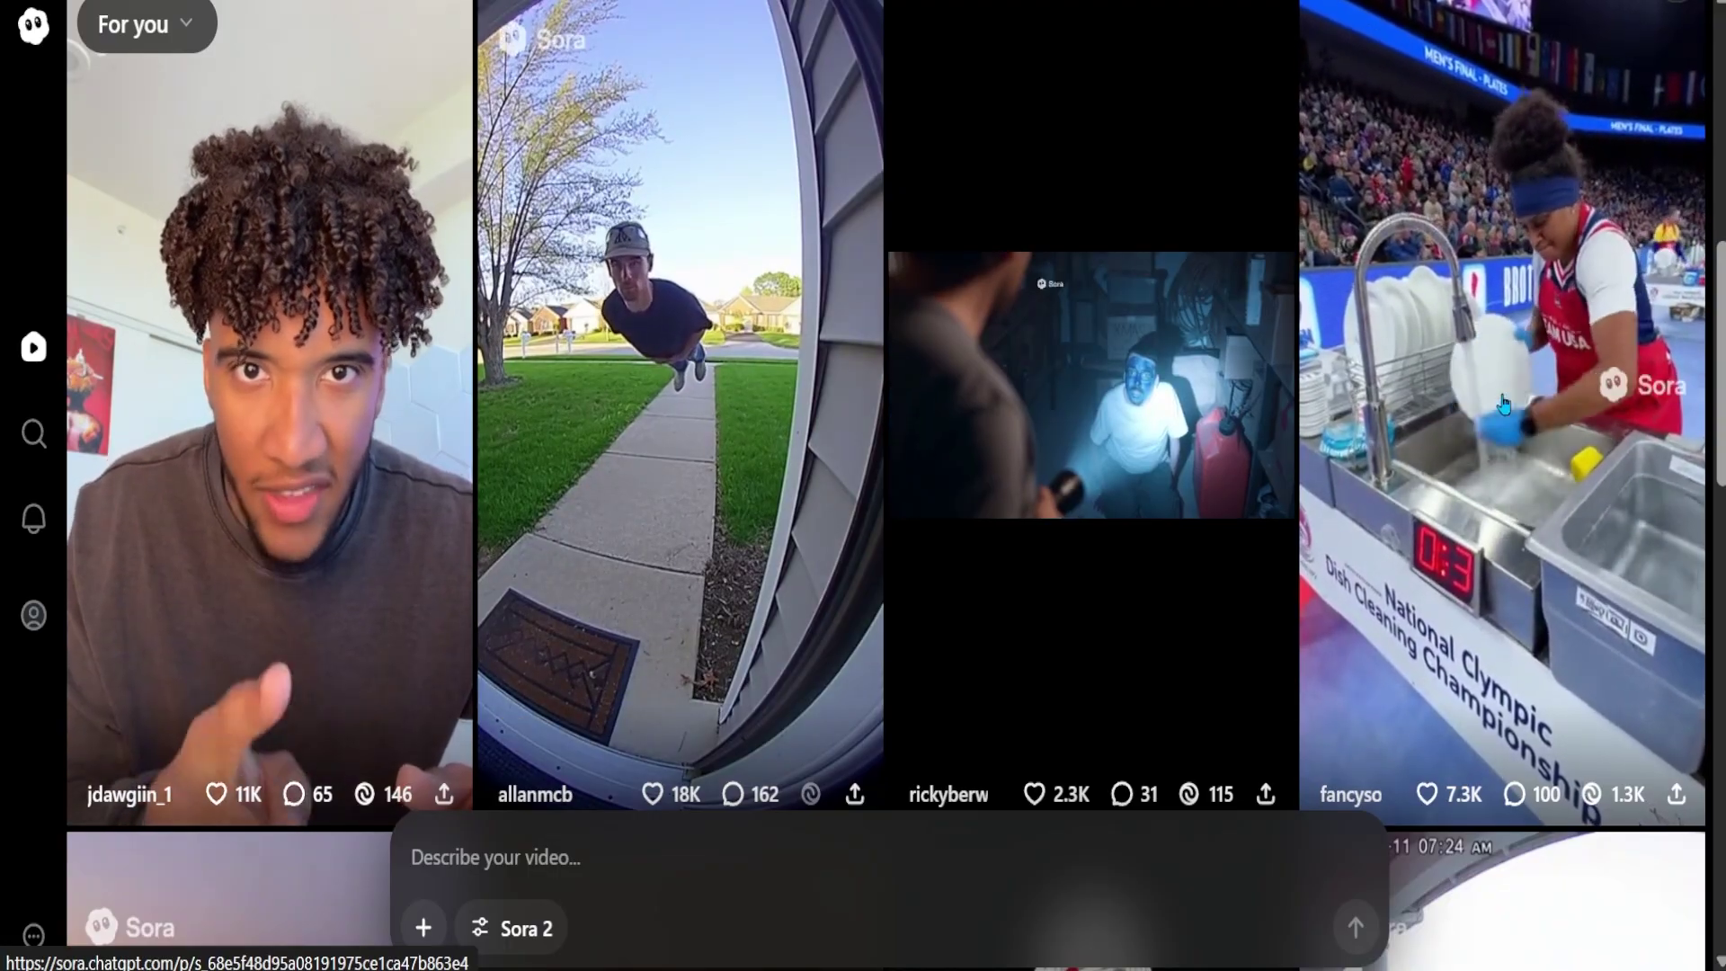
scroll(1503, 405, "down", 10)
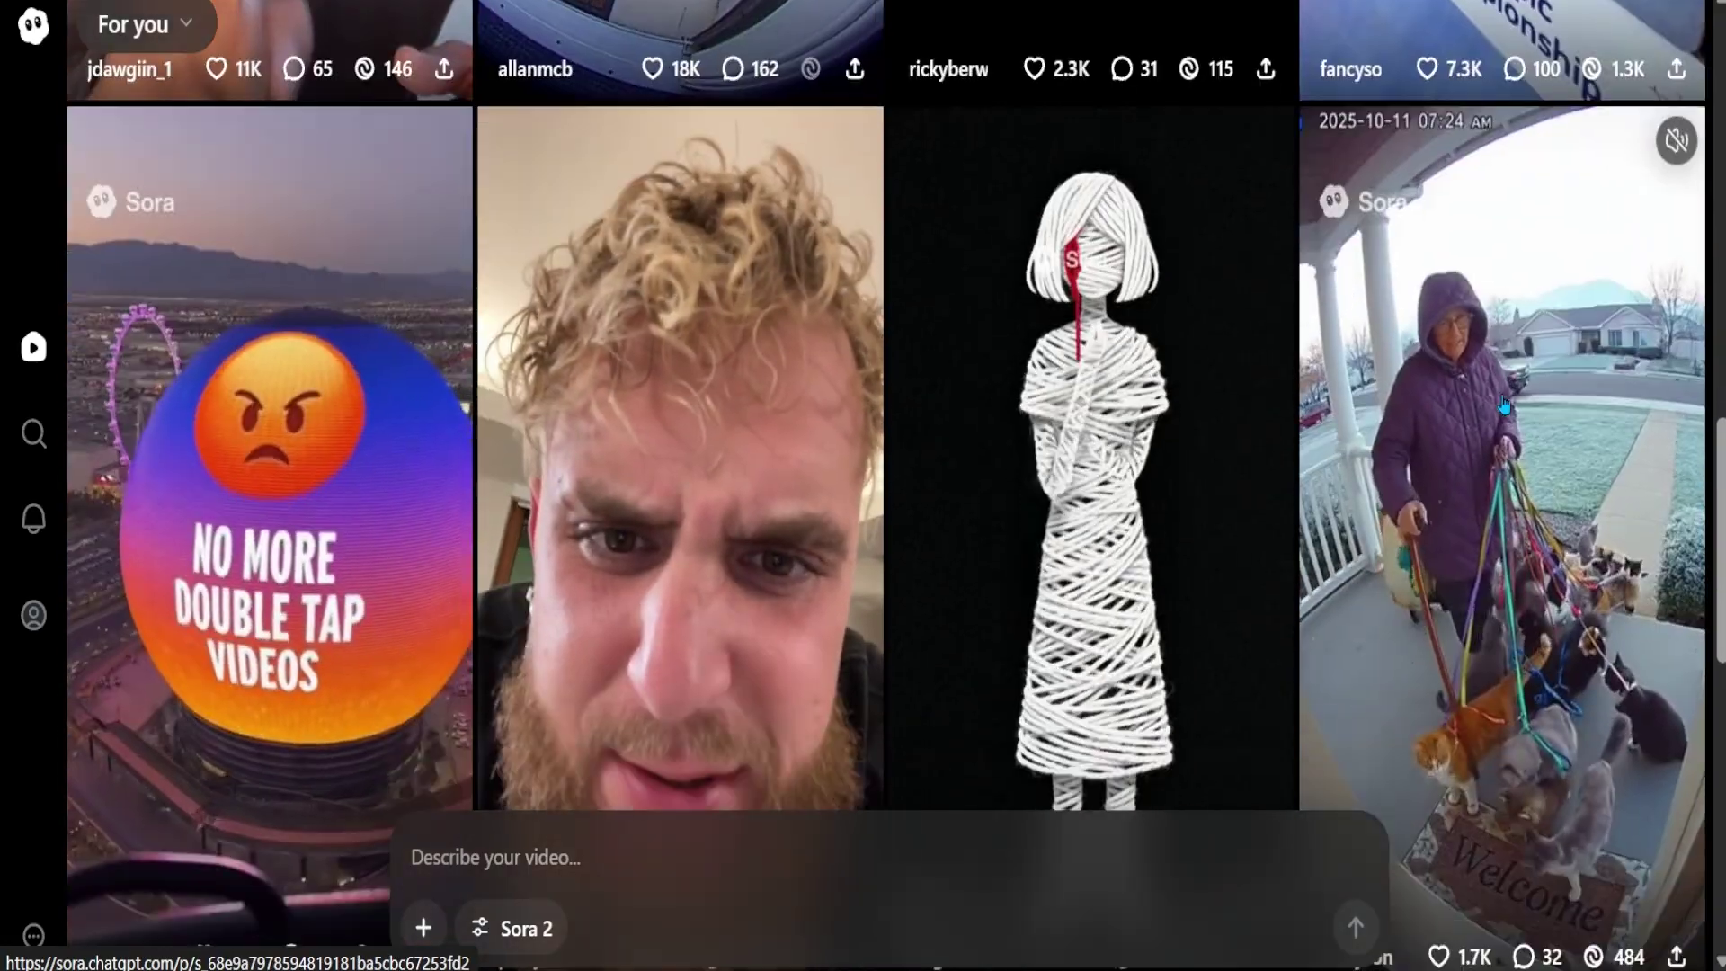
scroll(1503, 404, "down", 10)
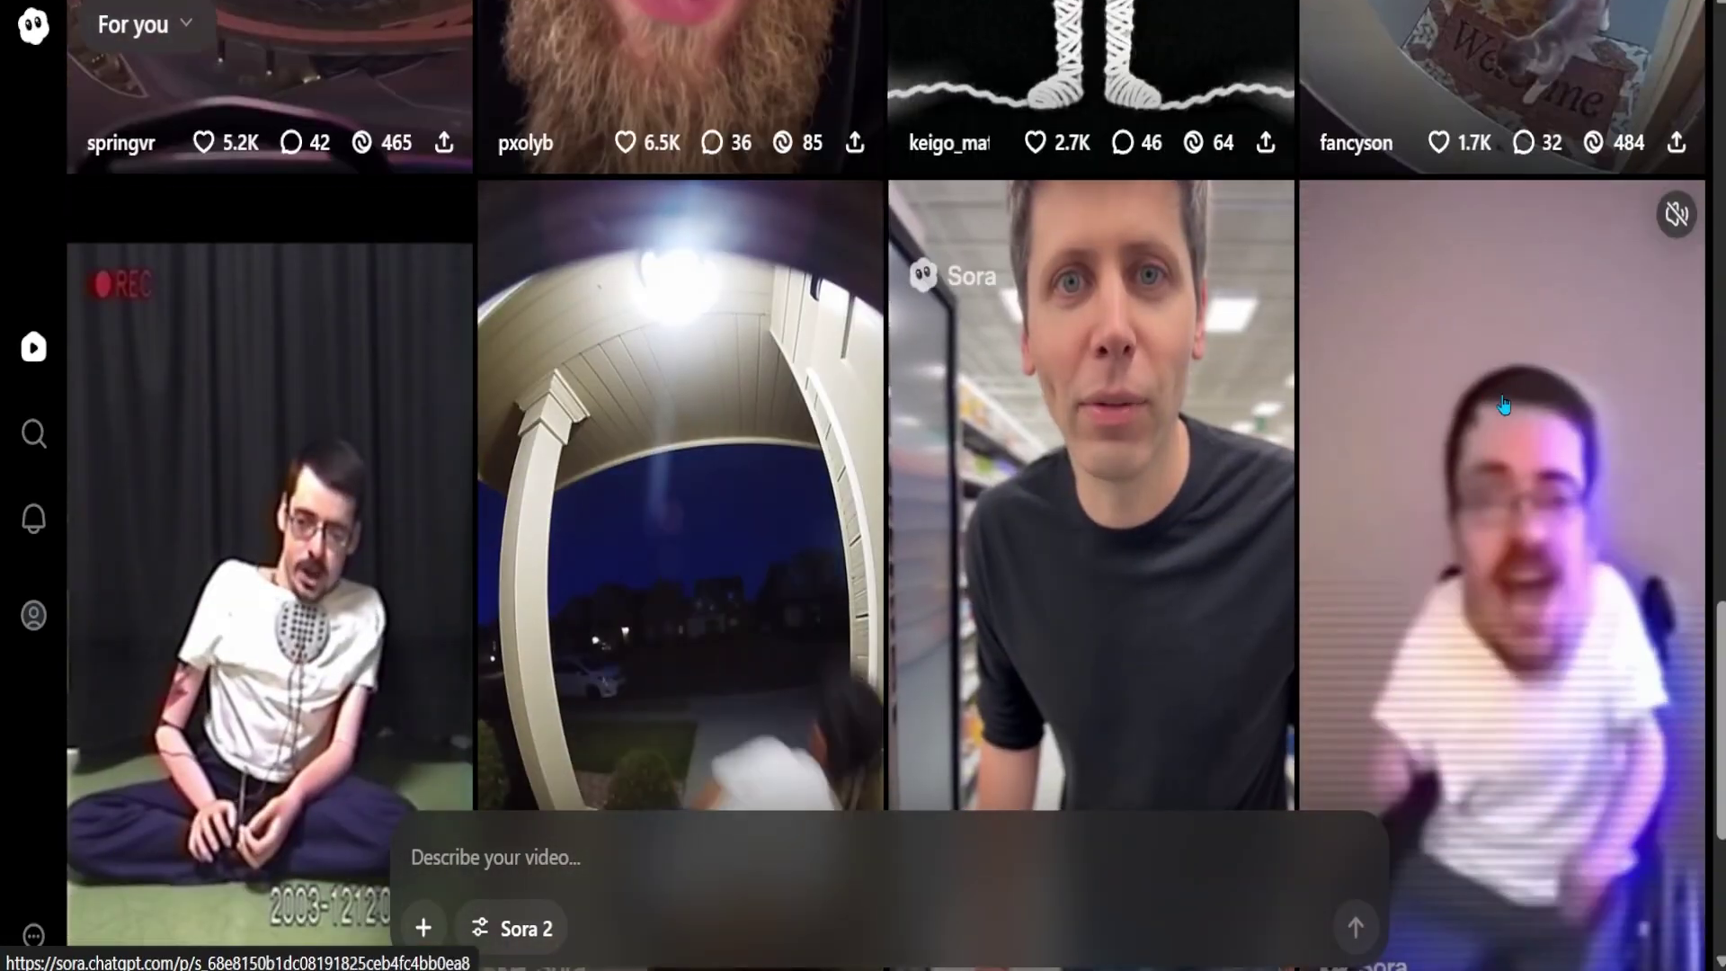
scroll(1504, 404, "down", 5)
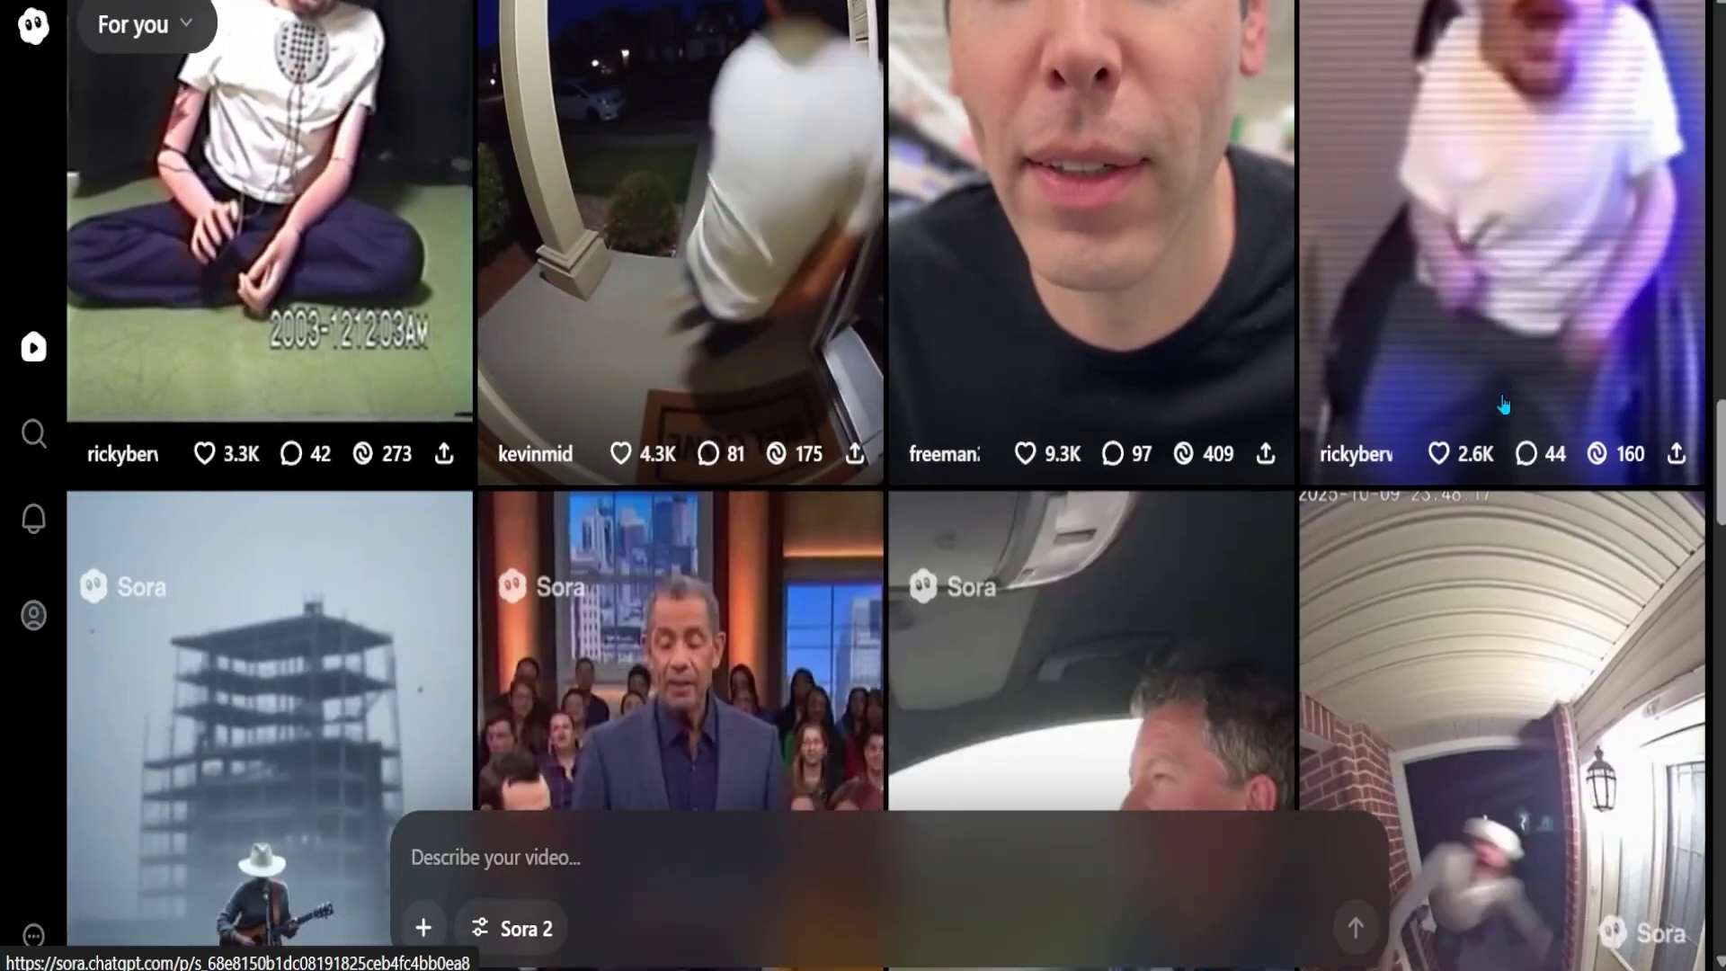
scroll(745, 358, "up", 5)
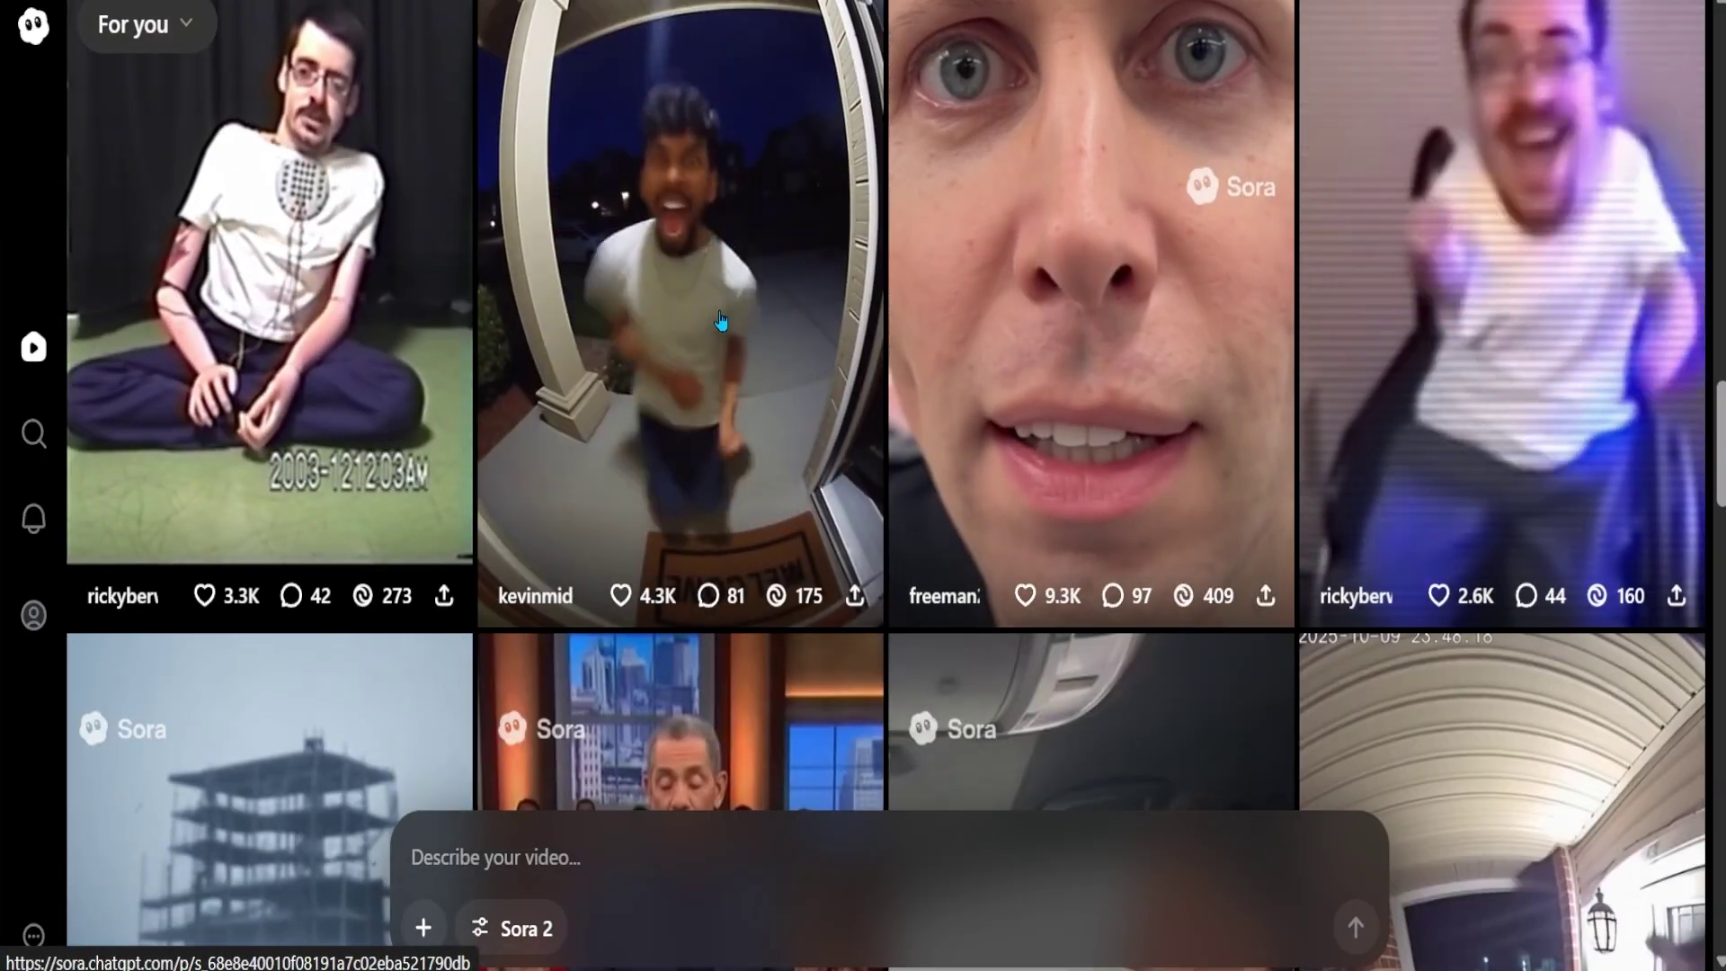
scroll(1235, 319, "down", 10)
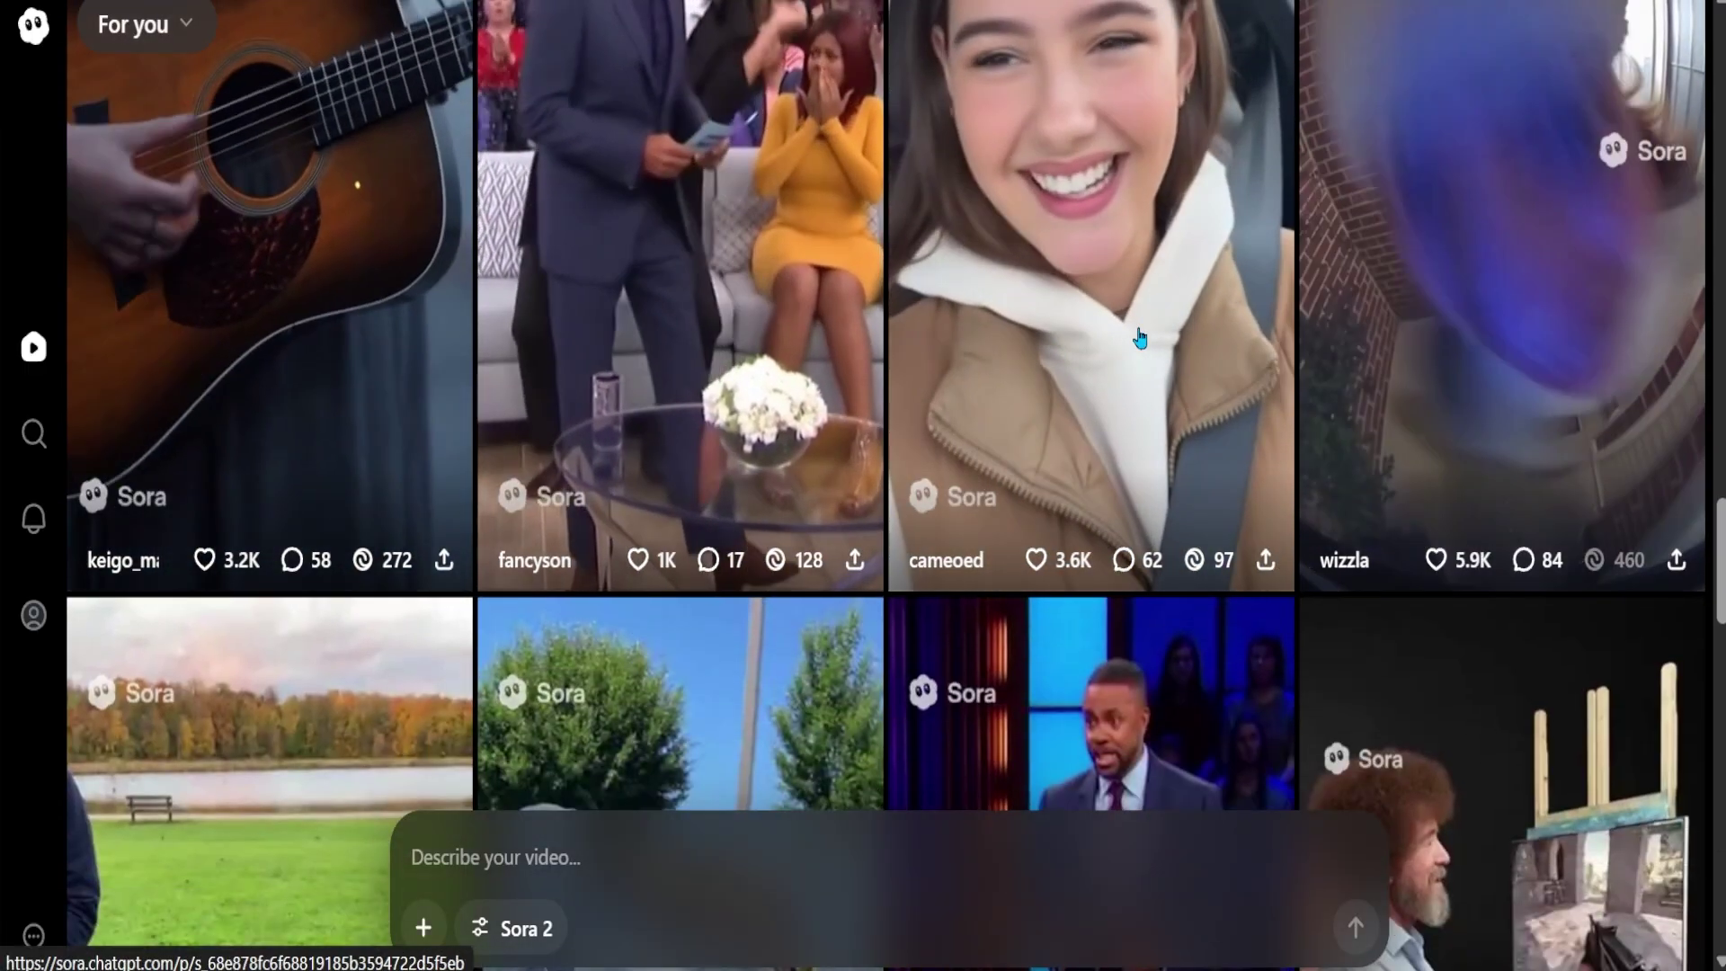
scroll(670, 423, "down", 5)
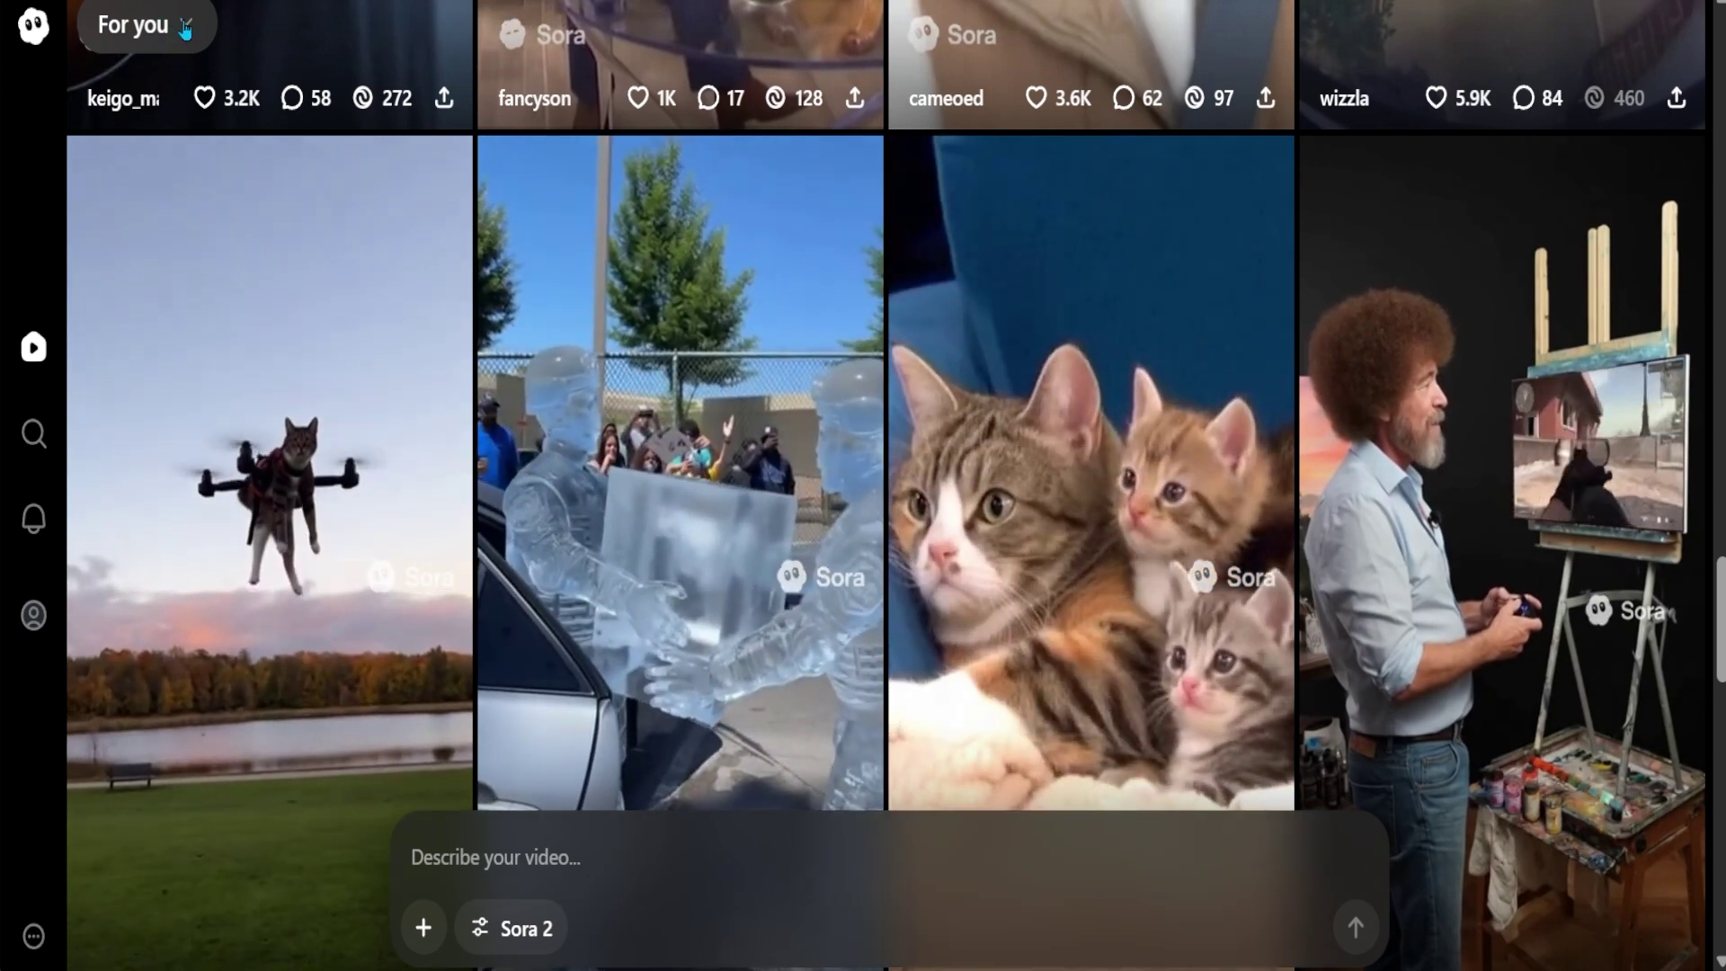
left_click(176, 29)
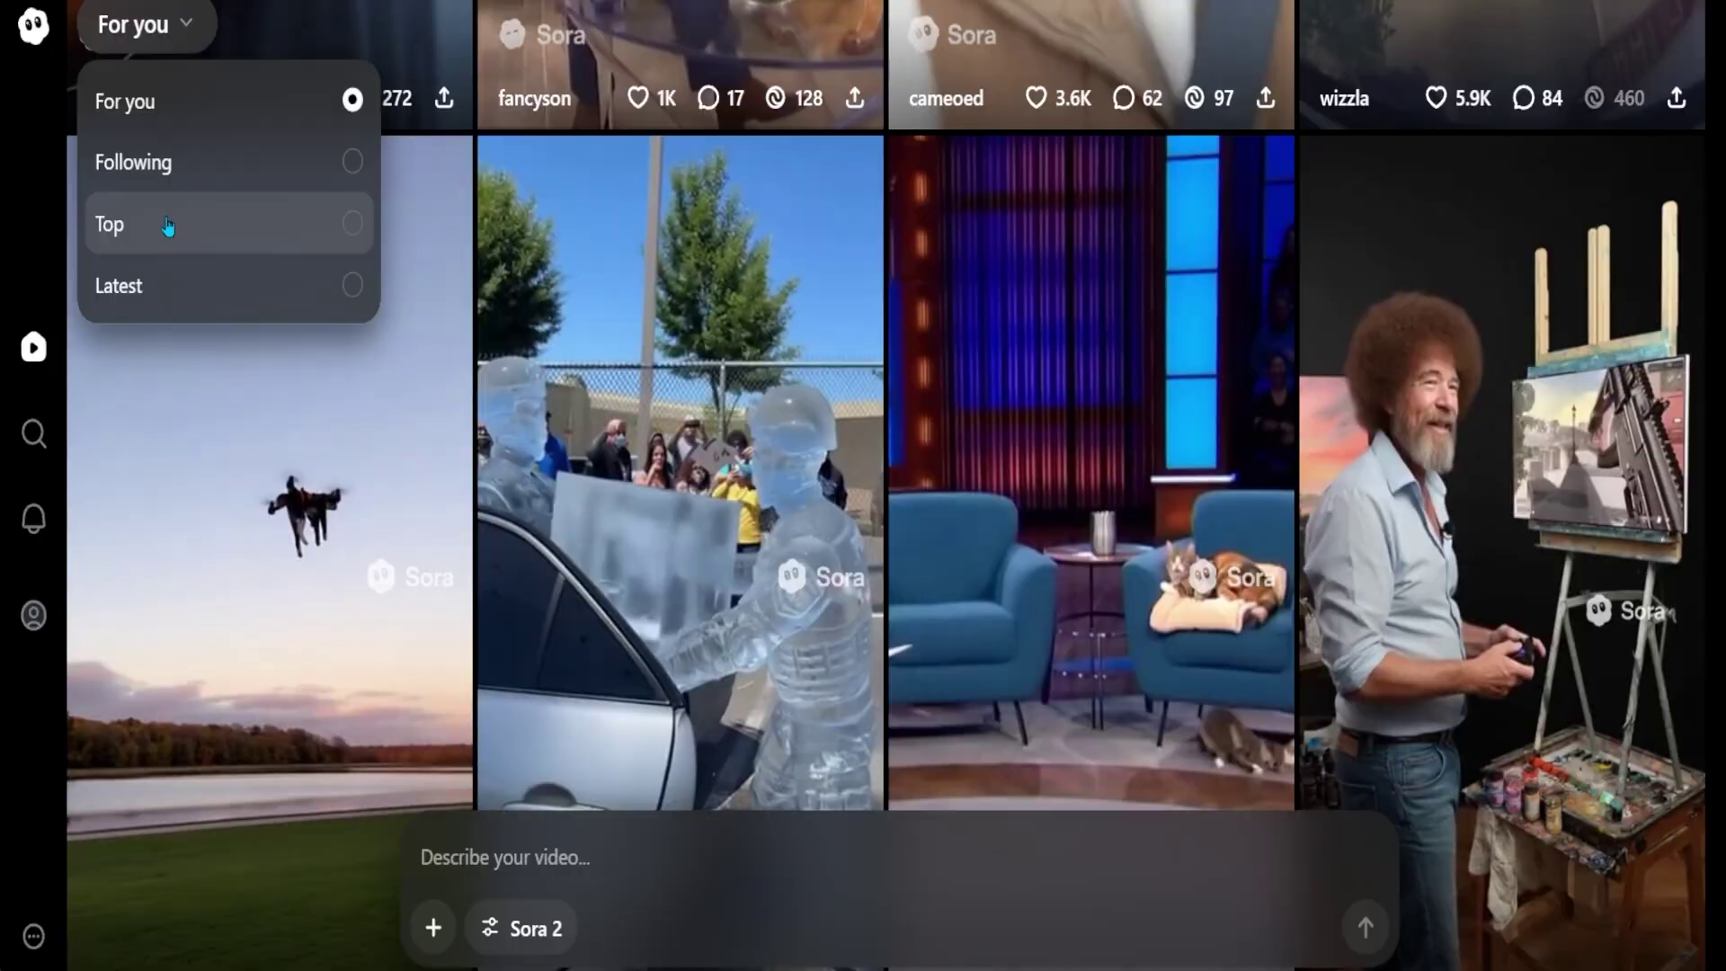
Switch the feed to Top and watch the woman-and-bear video
left_click(170, 225)
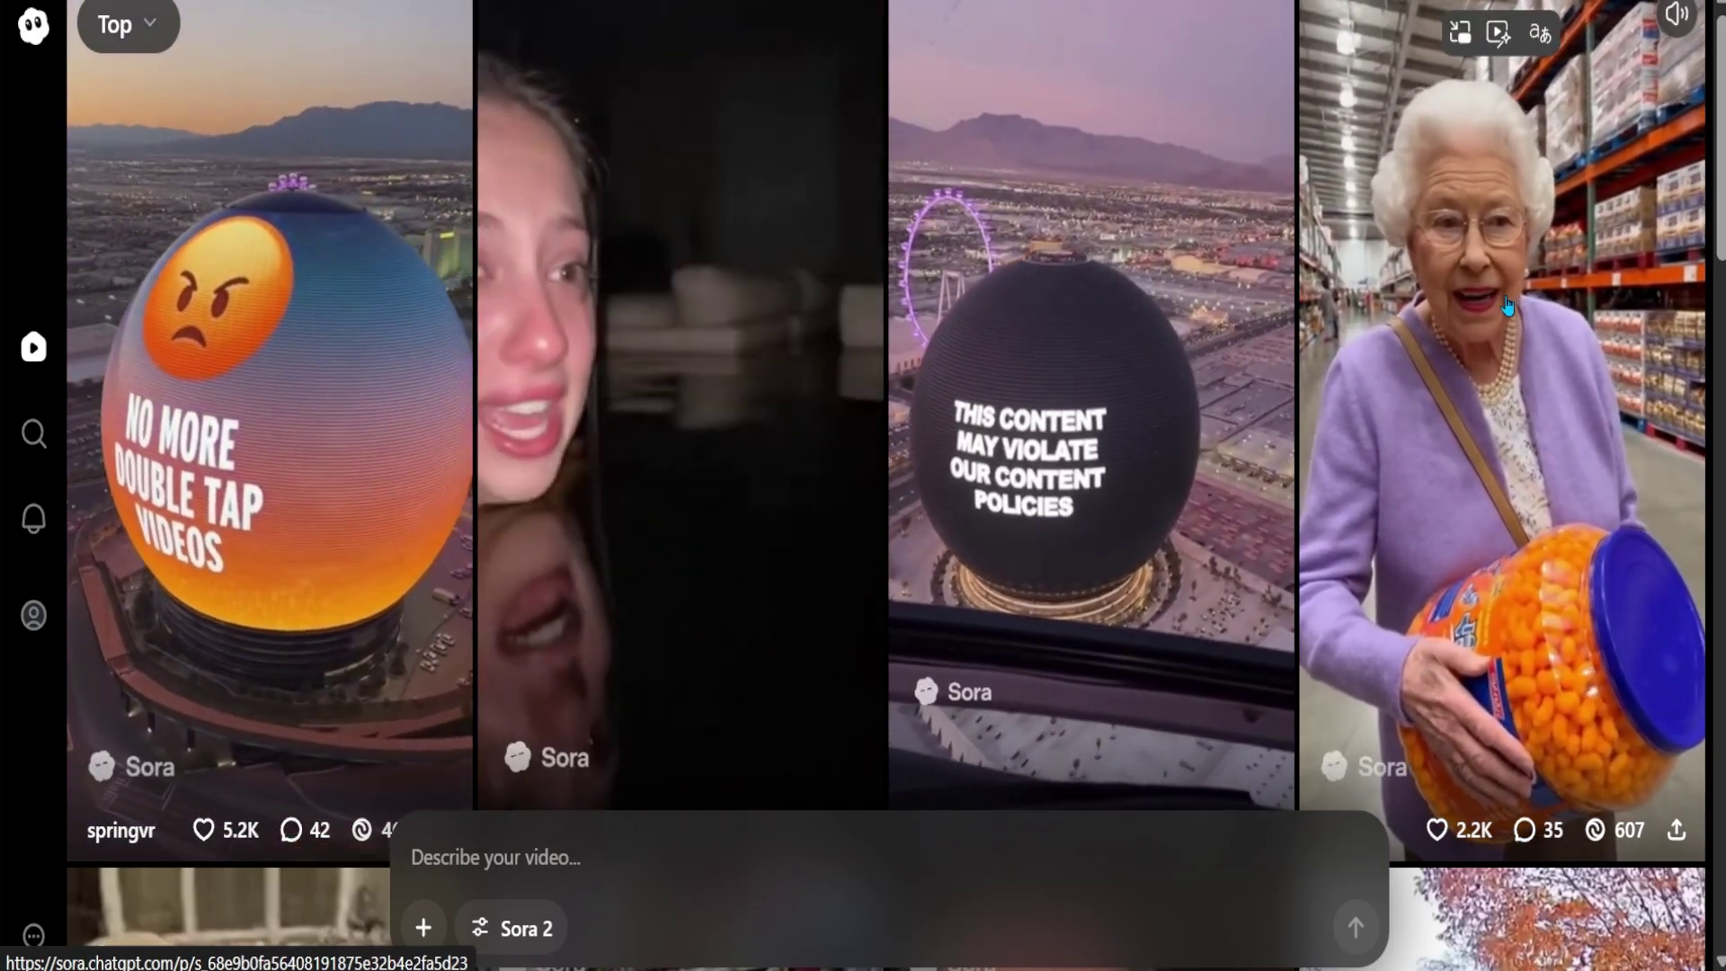
scroll(1508, 306, "down", 5)
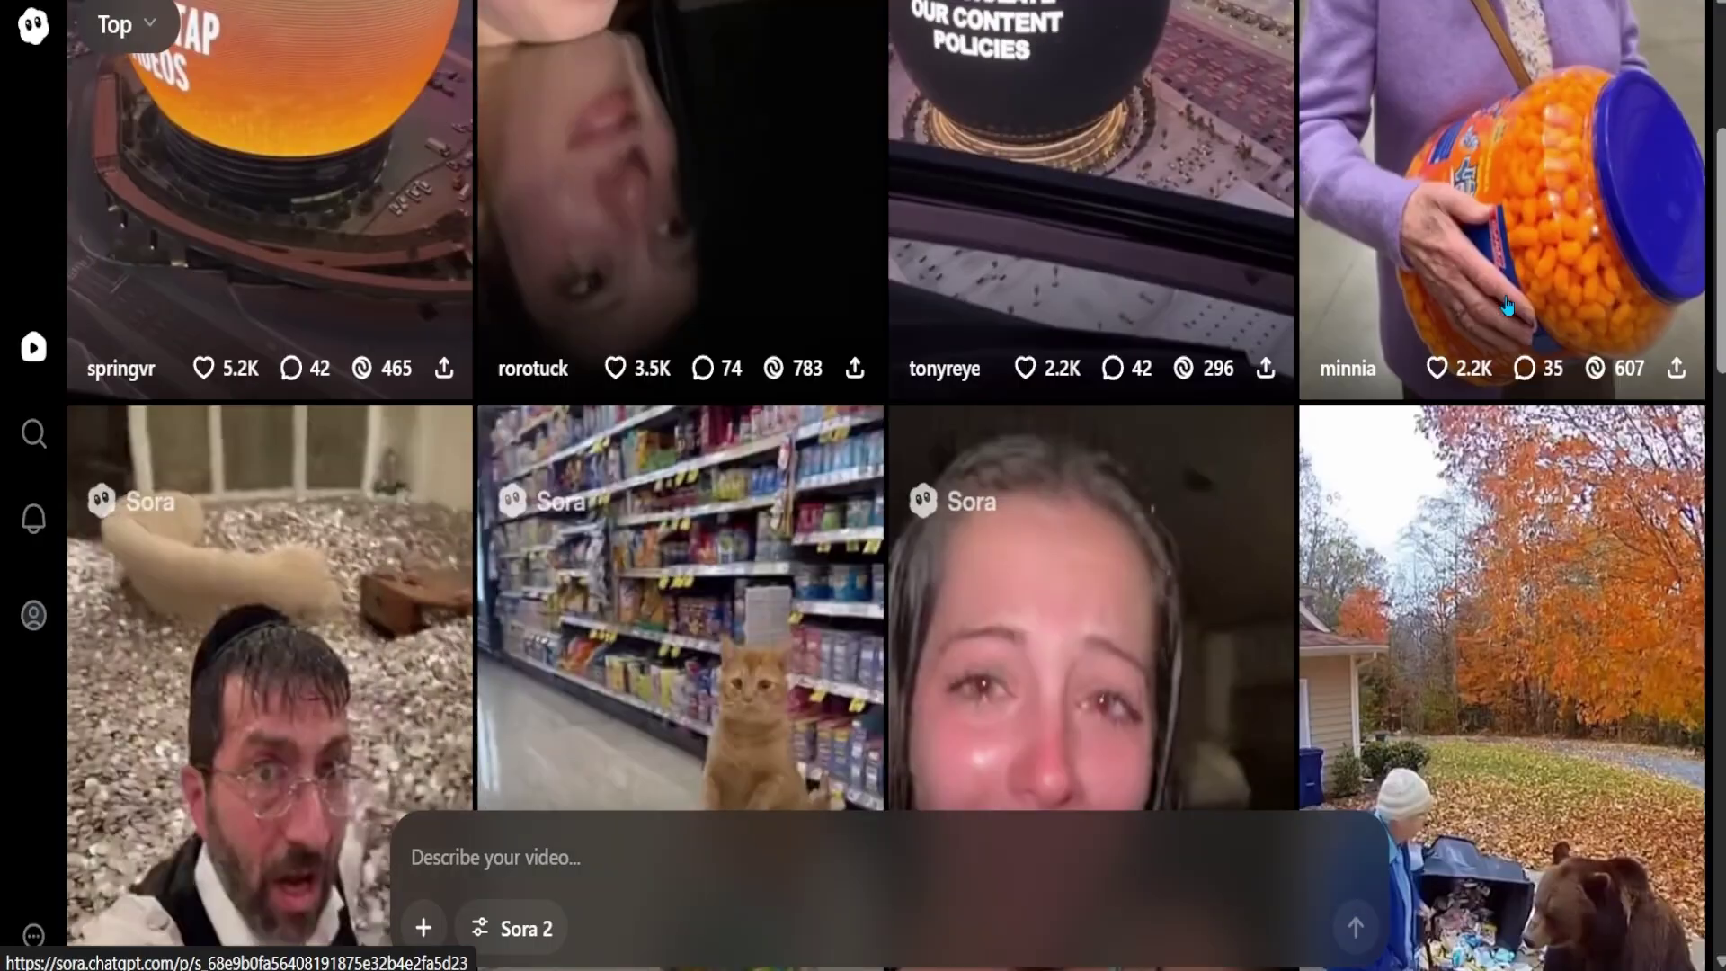
scroll(1508, 306, "down", 3)
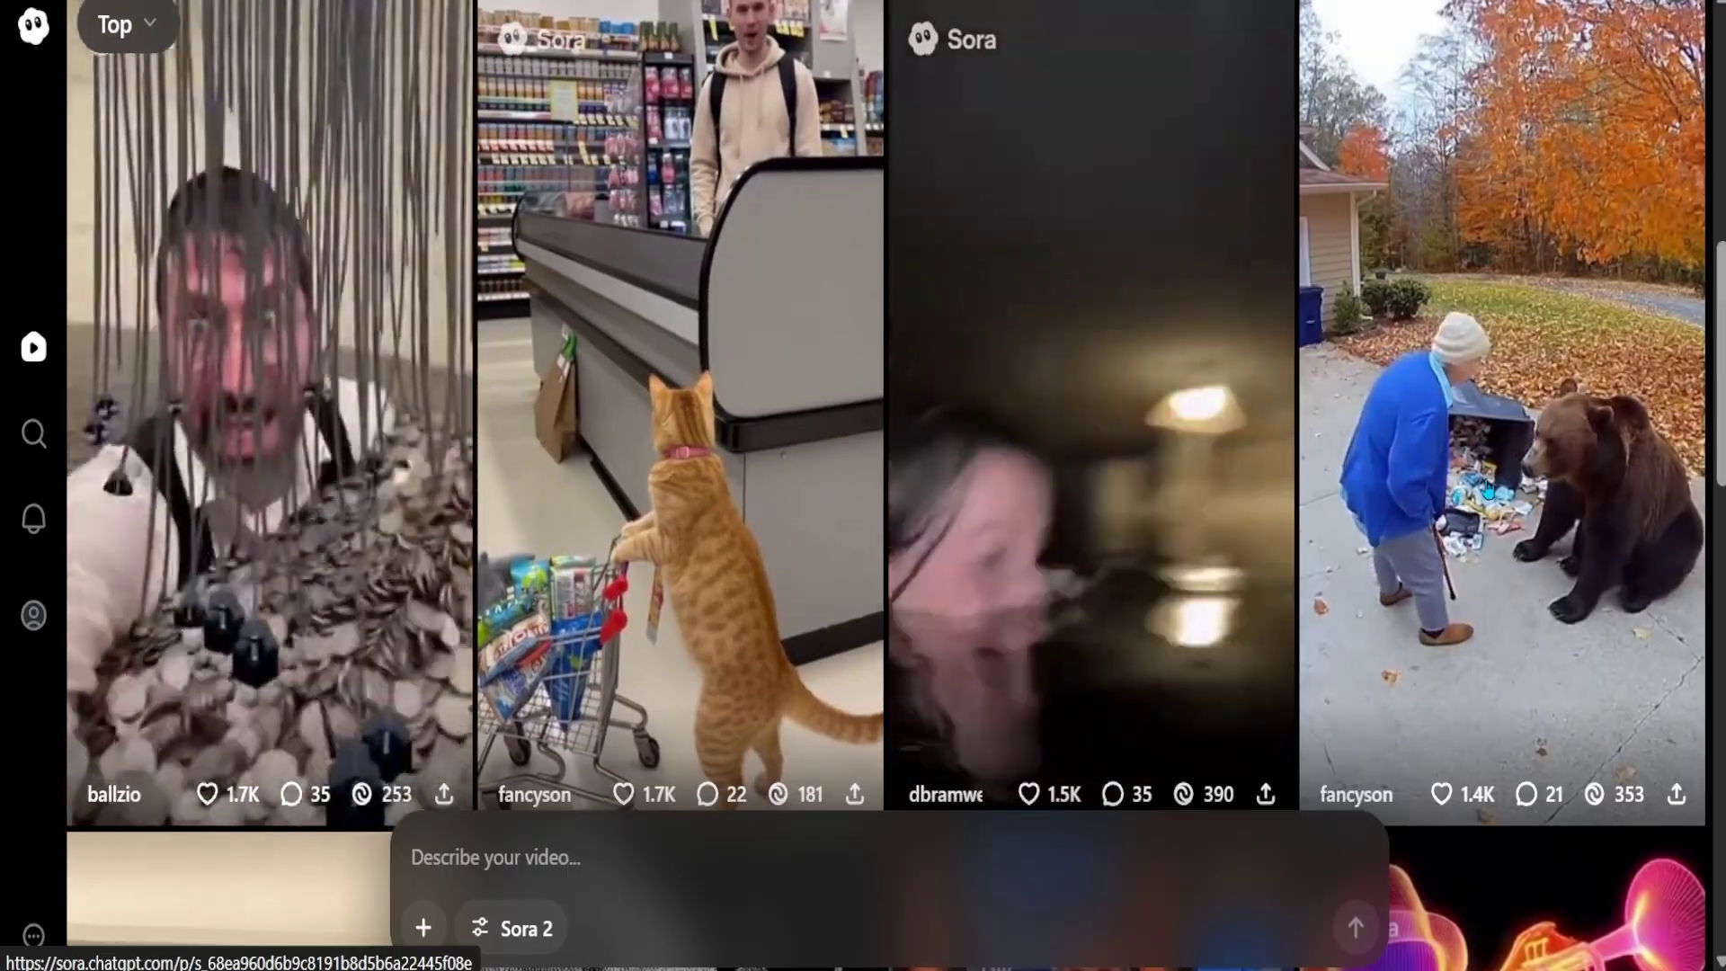
left_click(1489, 490)
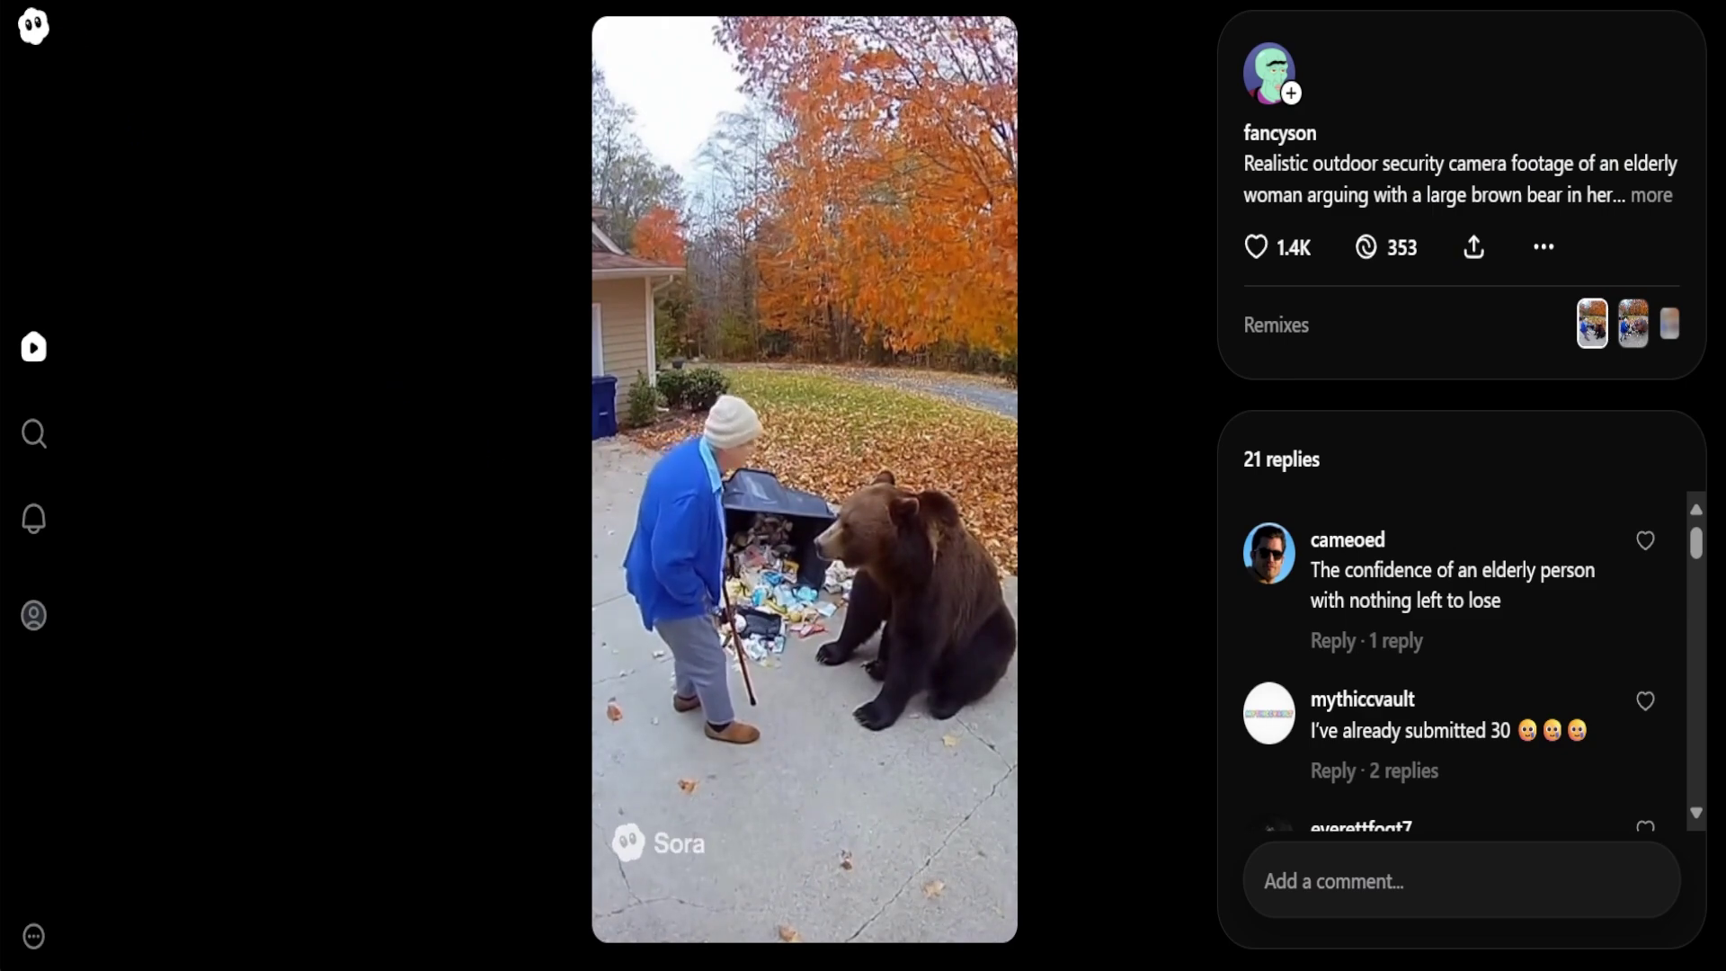
key("Escape")
Browse further down the Top feed and reopen the feed choices
scroll(1237, 405, "down", 8)
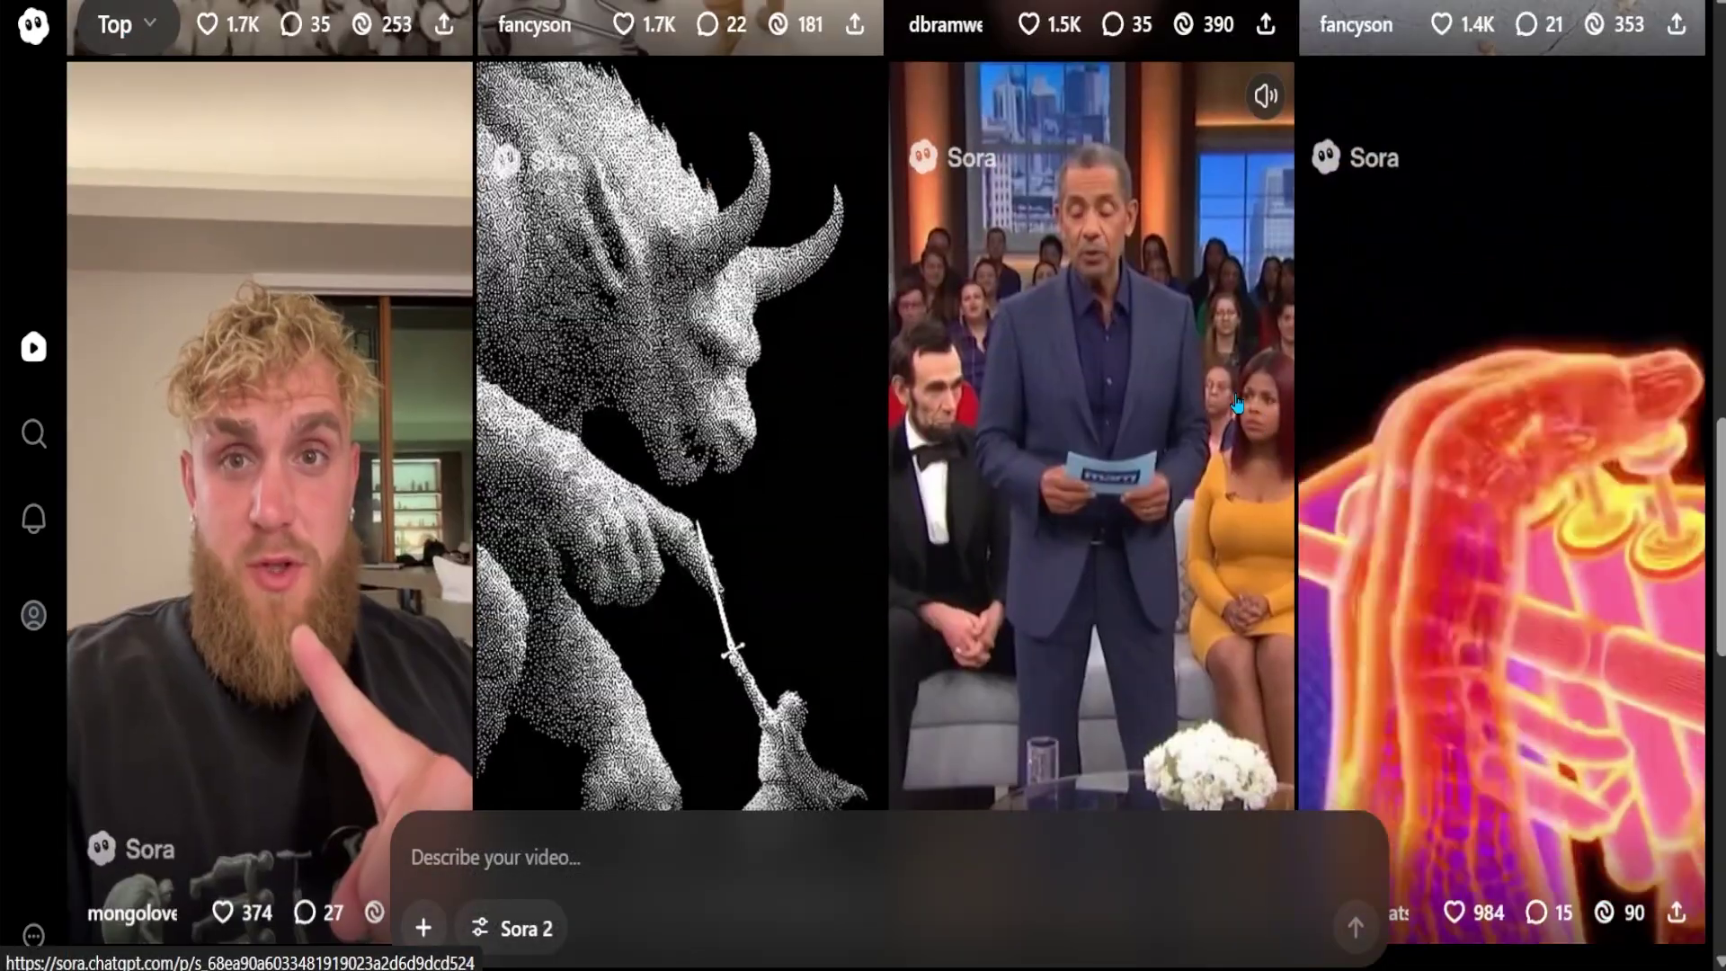
scroll(897, 417, "down", 4)
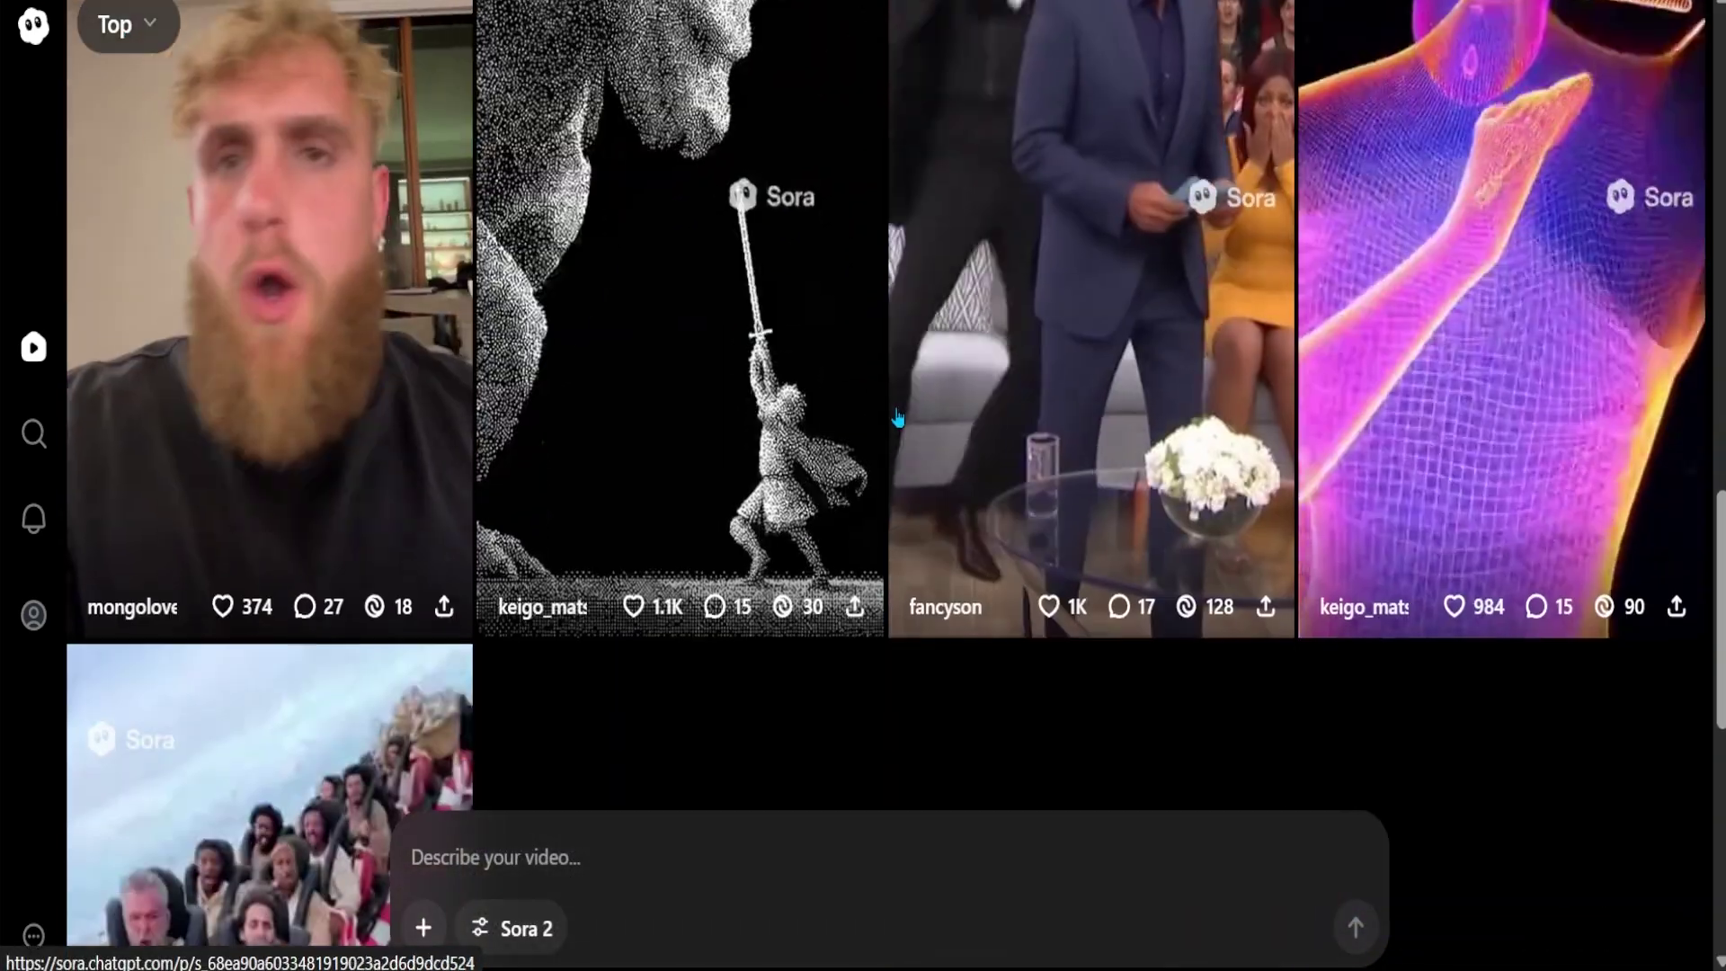
scroll(661, 514, "down", 10)
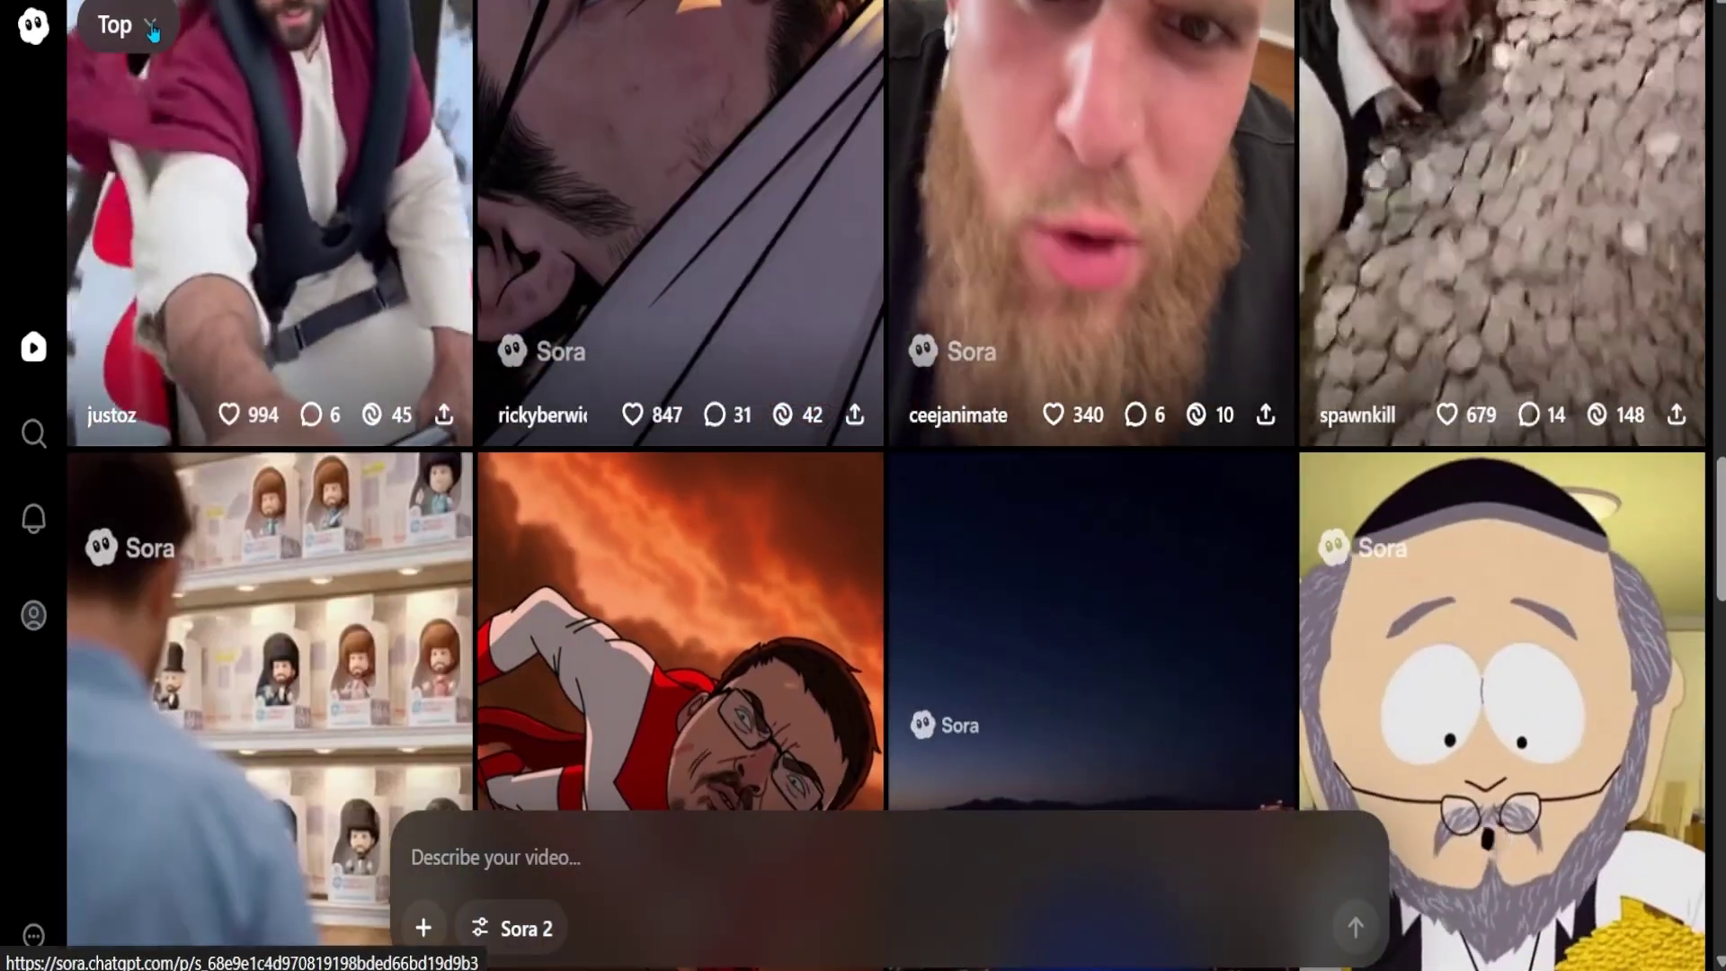
left_click(151, 32)
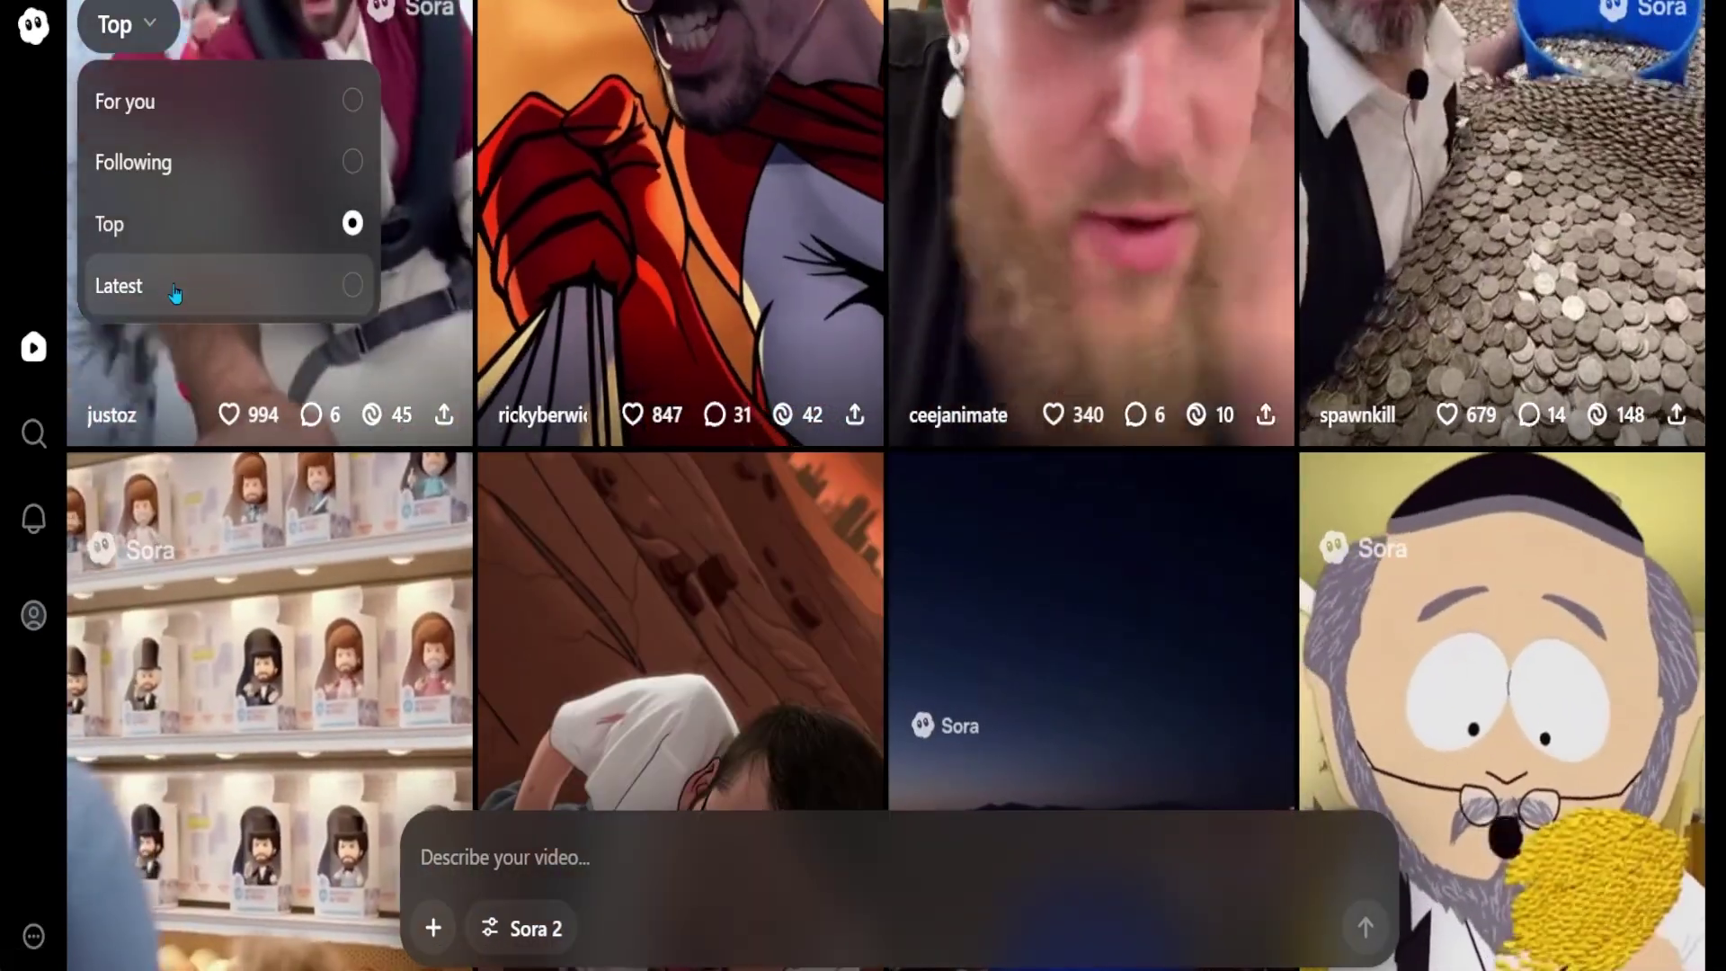
Switch the feed to Latest and browse the newest videos
left_click(177, 293)
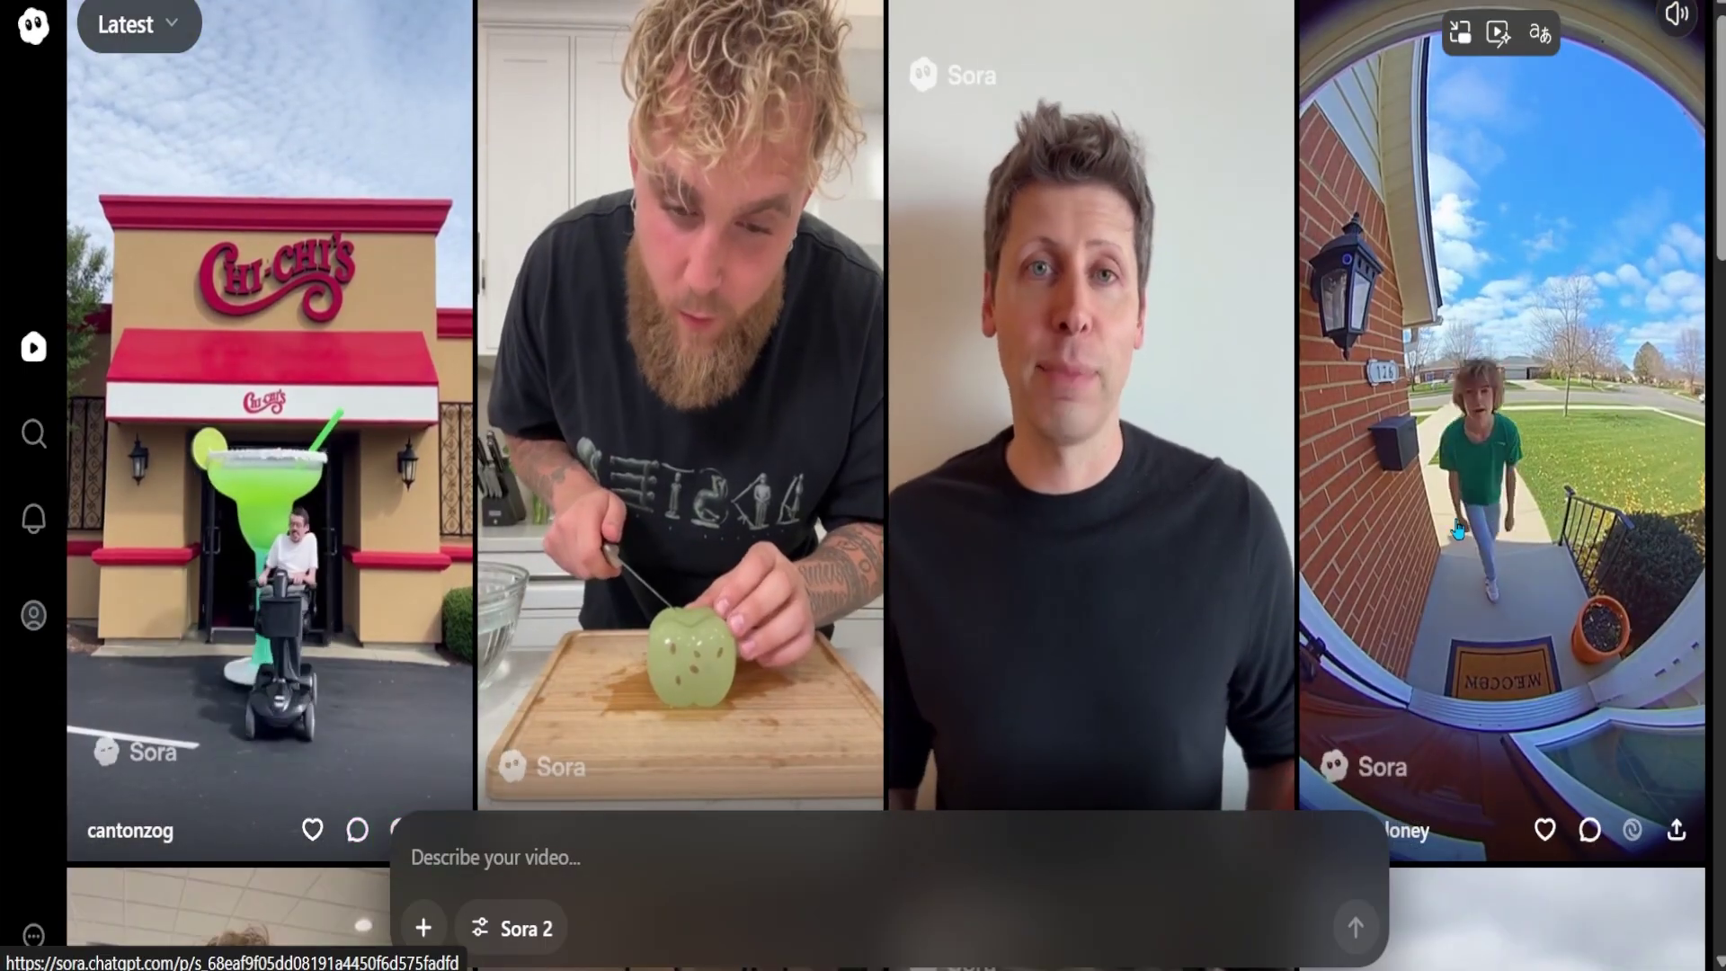
scroll(1509, 441, "down", 6)
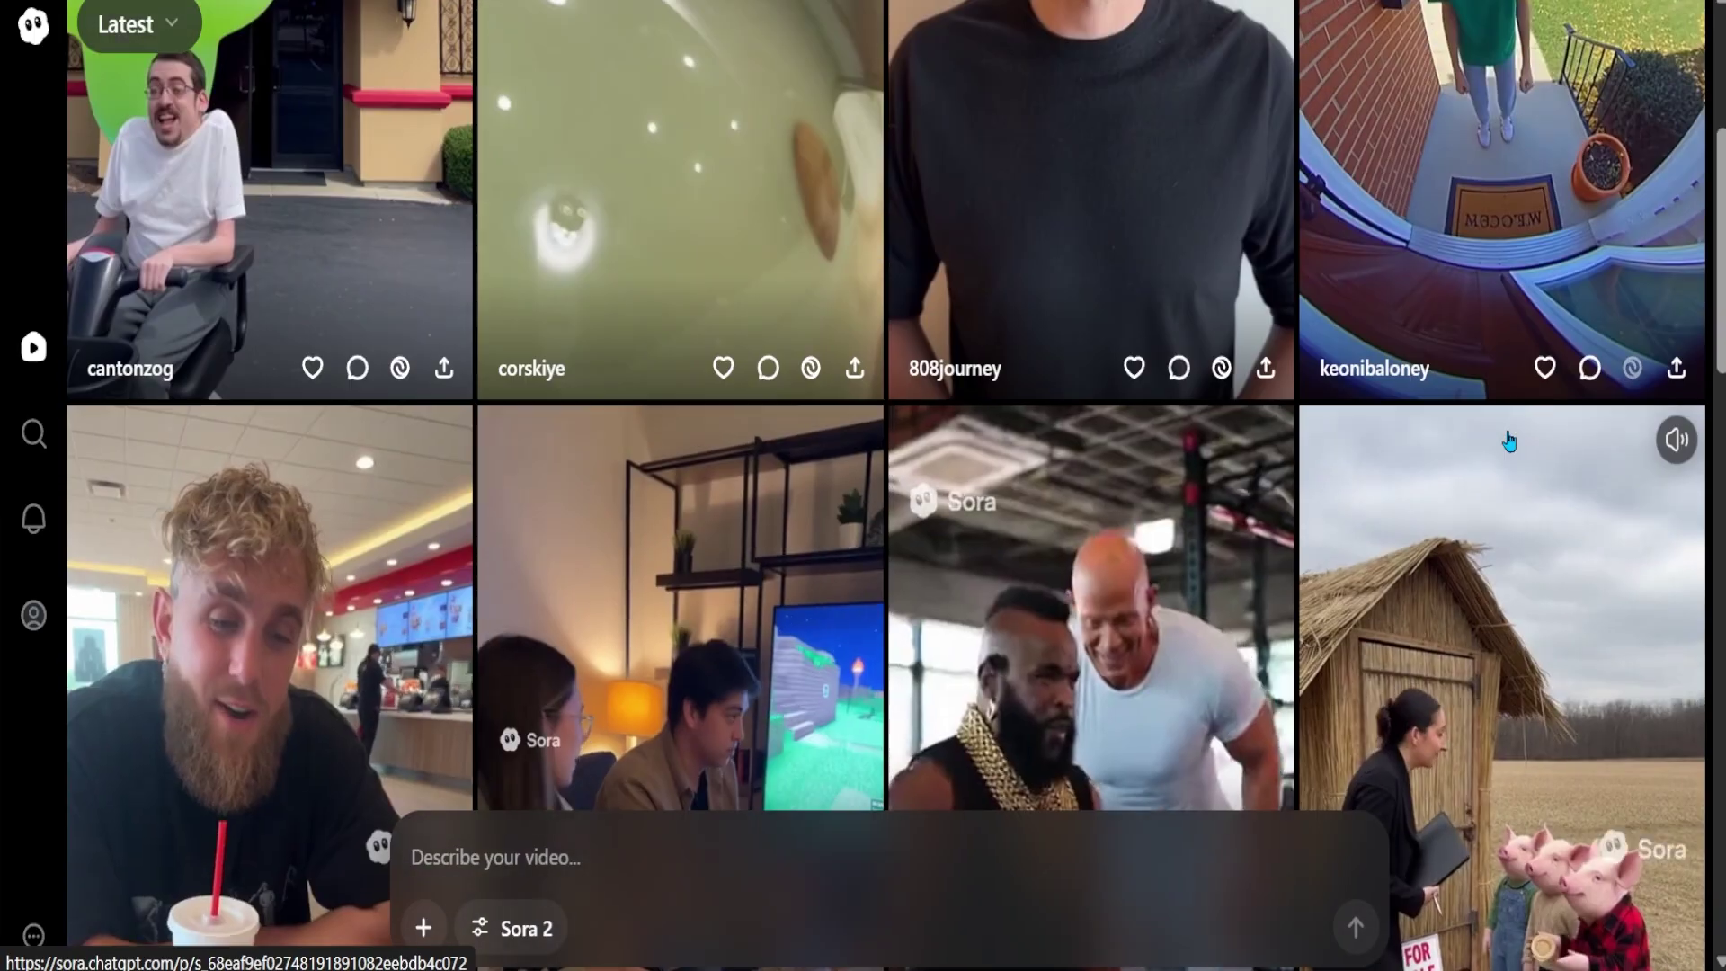
scroll(1510, 441, "down", 4)
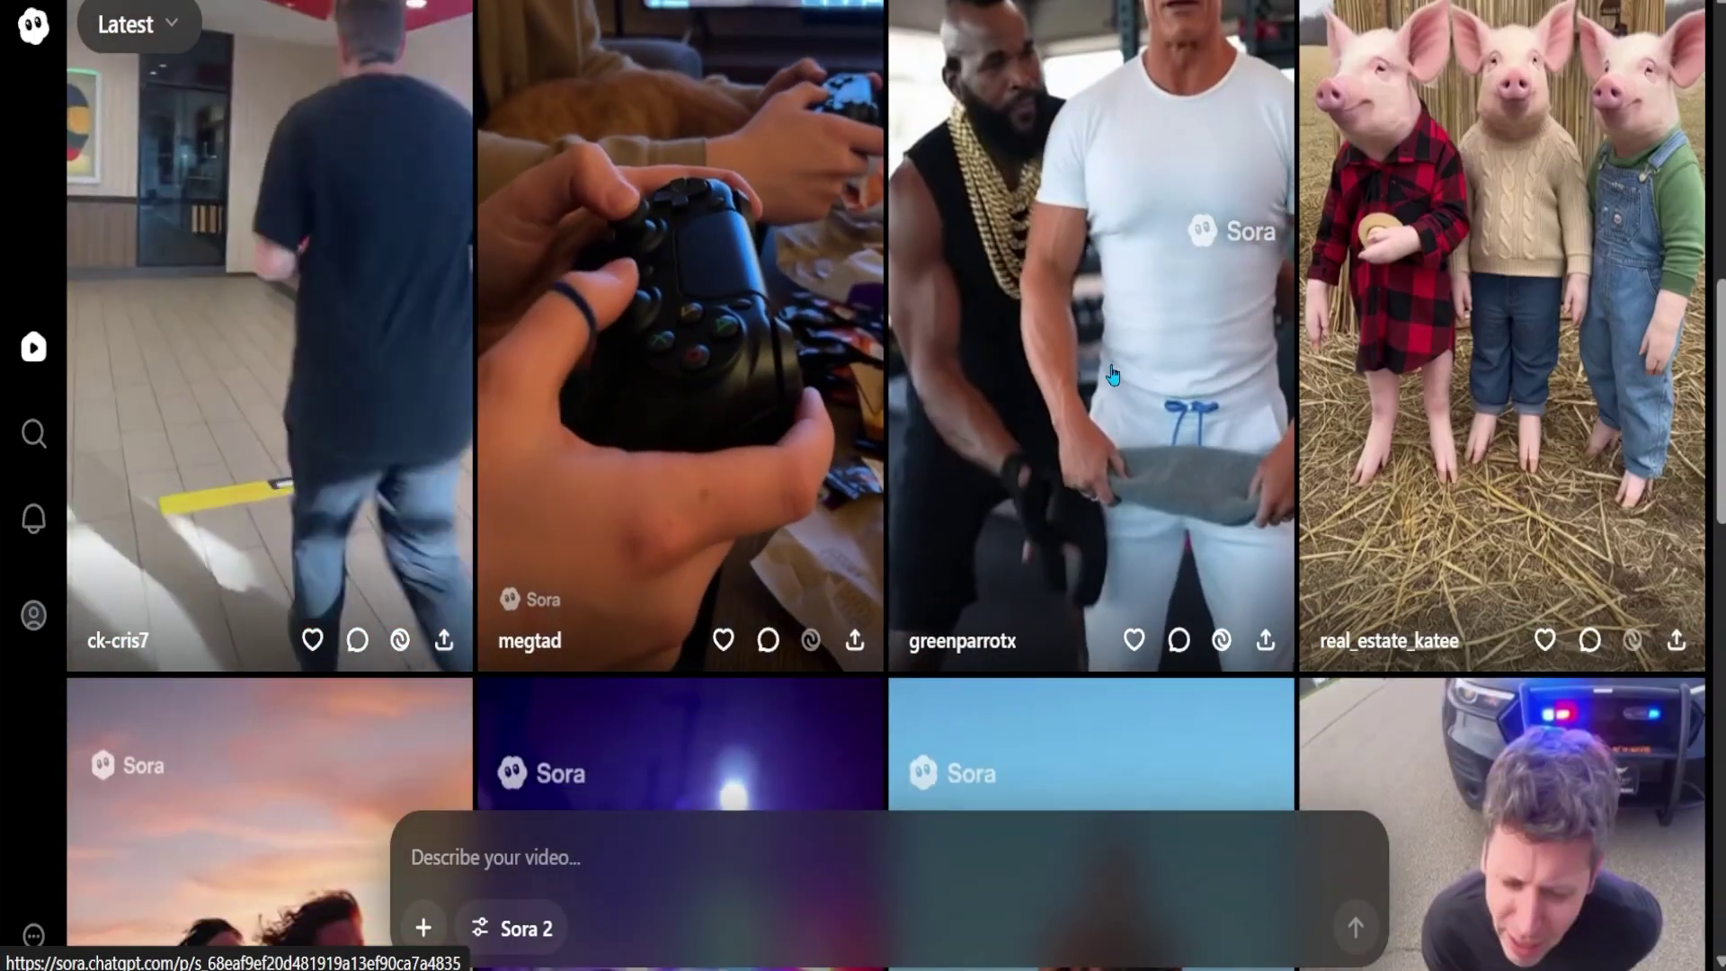
scroll(1085, 238, "up", 4)
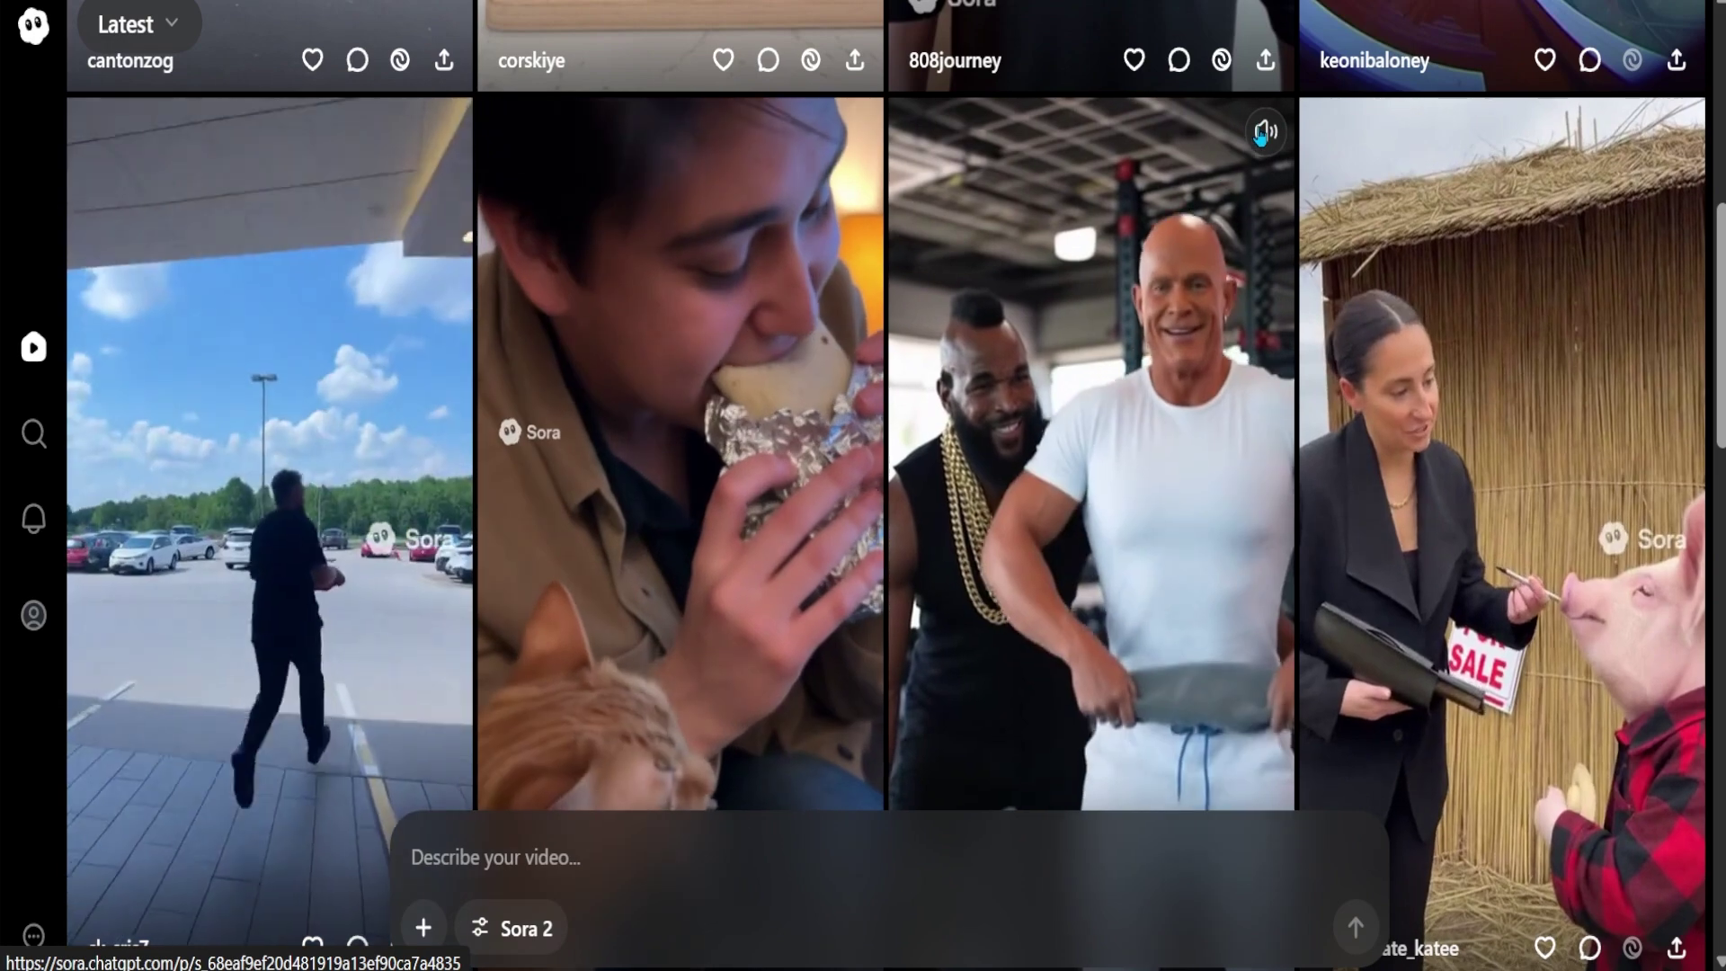
scroll(1040, 339, "down", 12)
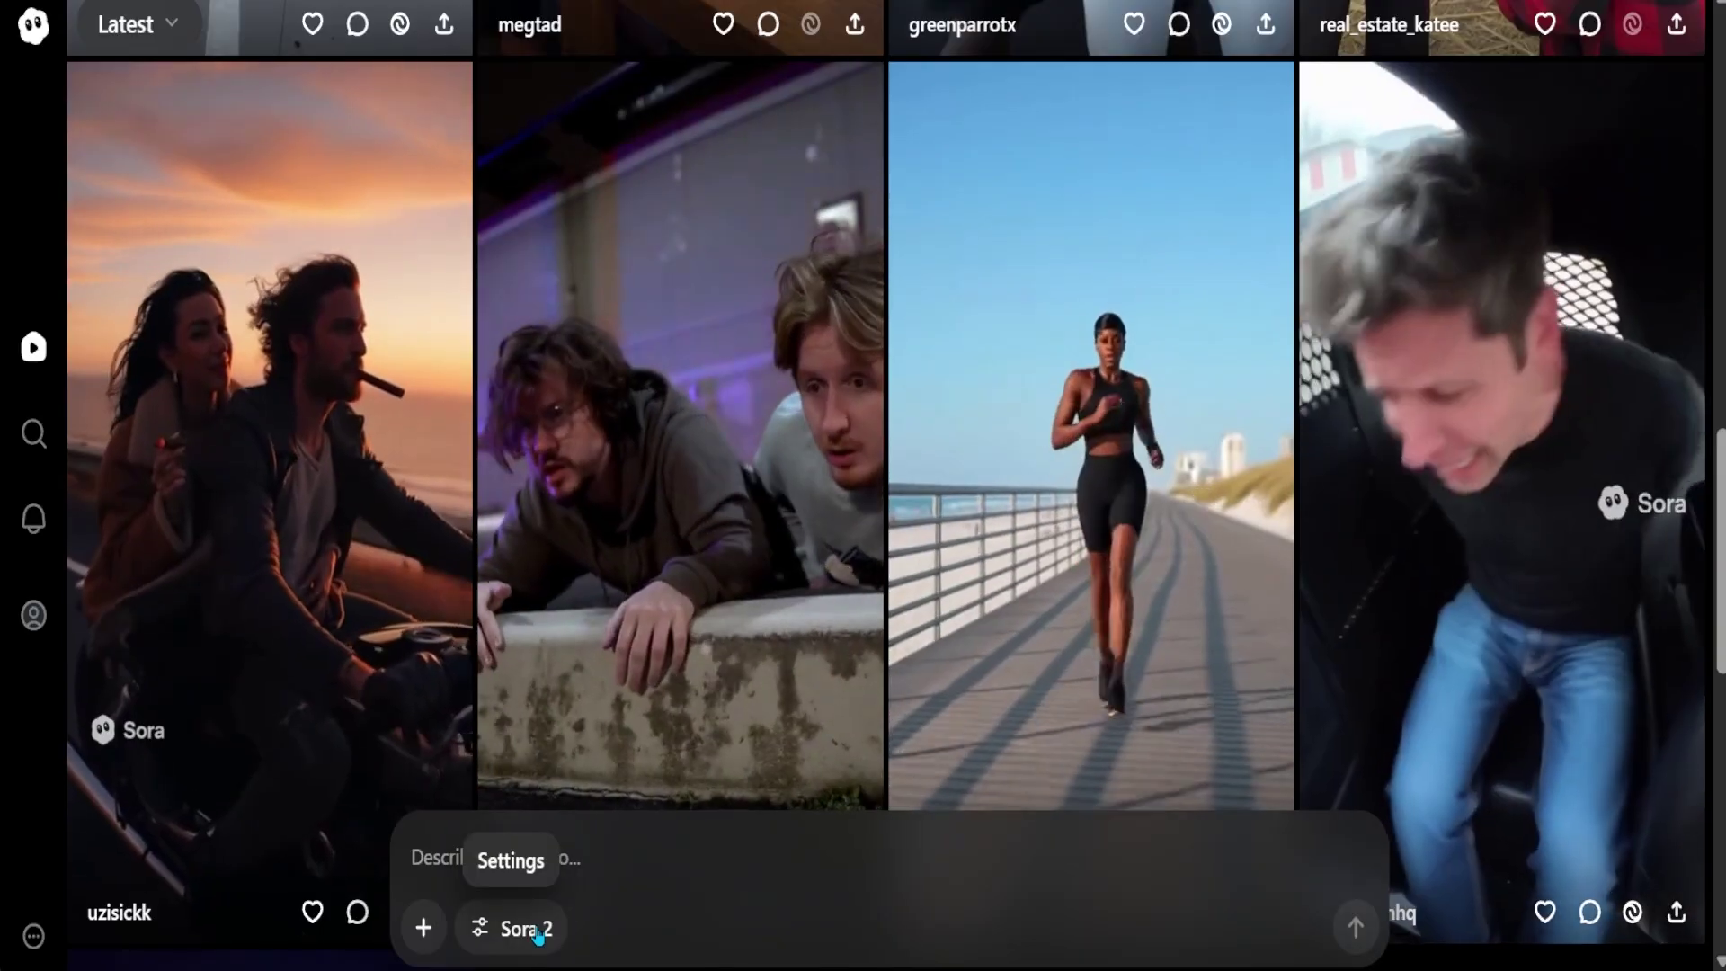
Set video orientation to Landscape, keeping the Sora 2 model and 10-second duration
left_click(536, 933)
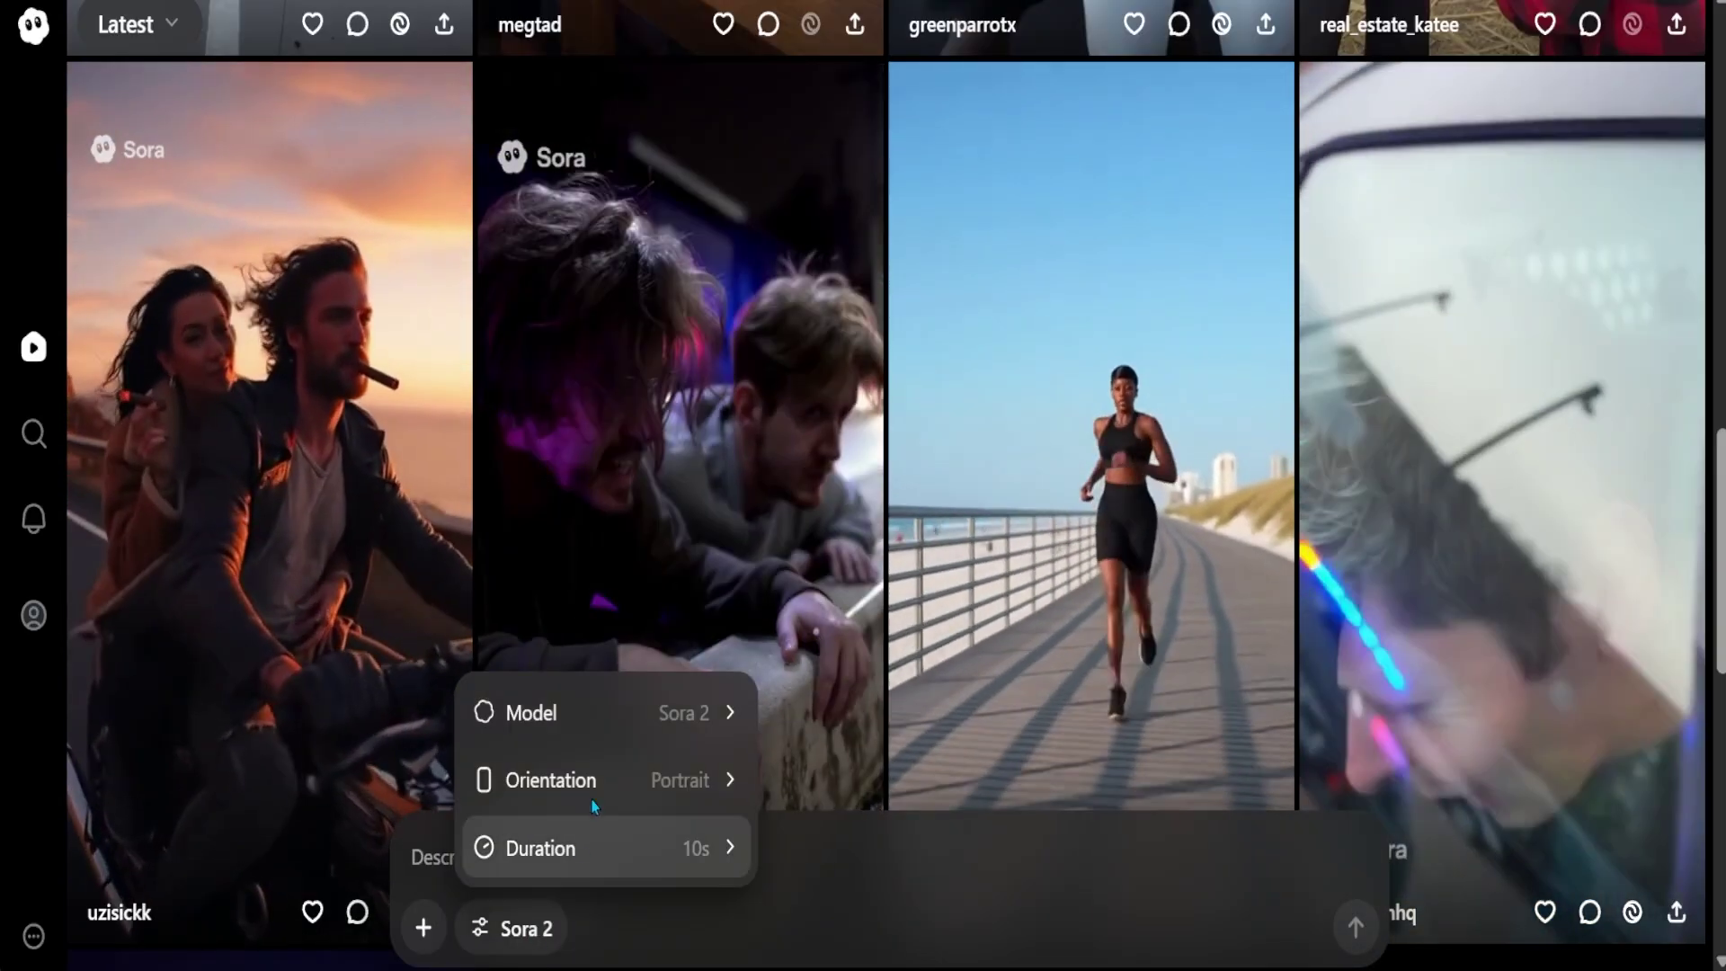
mouse_move(685, 717)
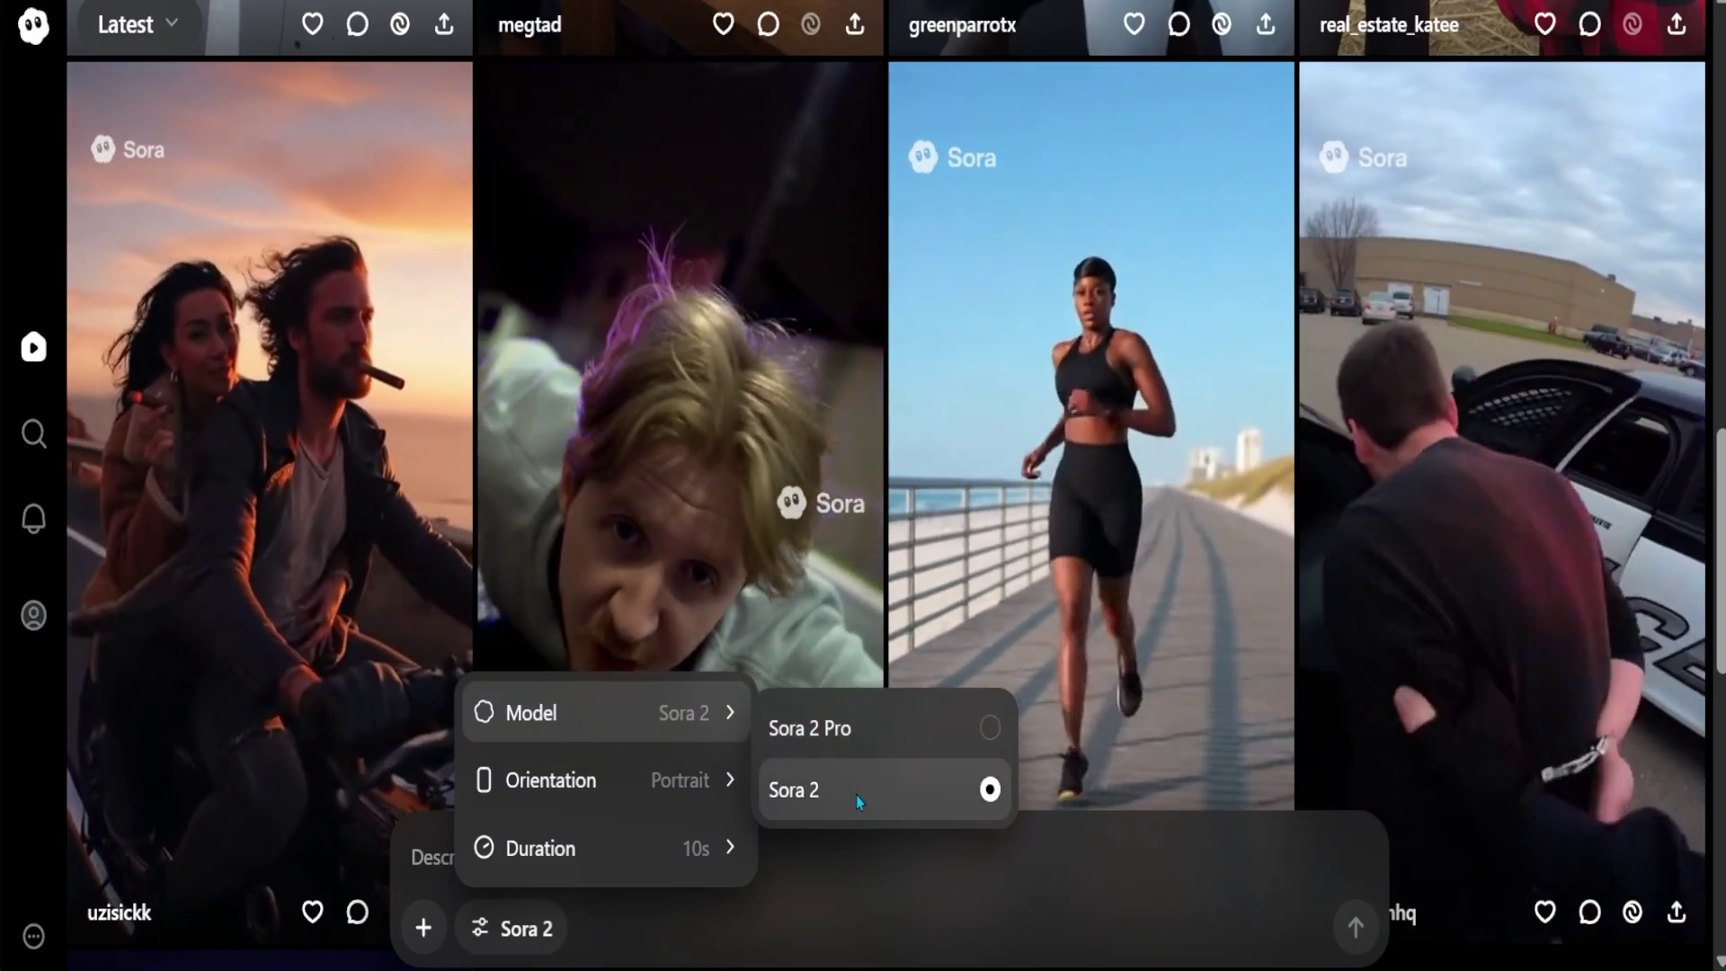
mouse_move(716, 783)
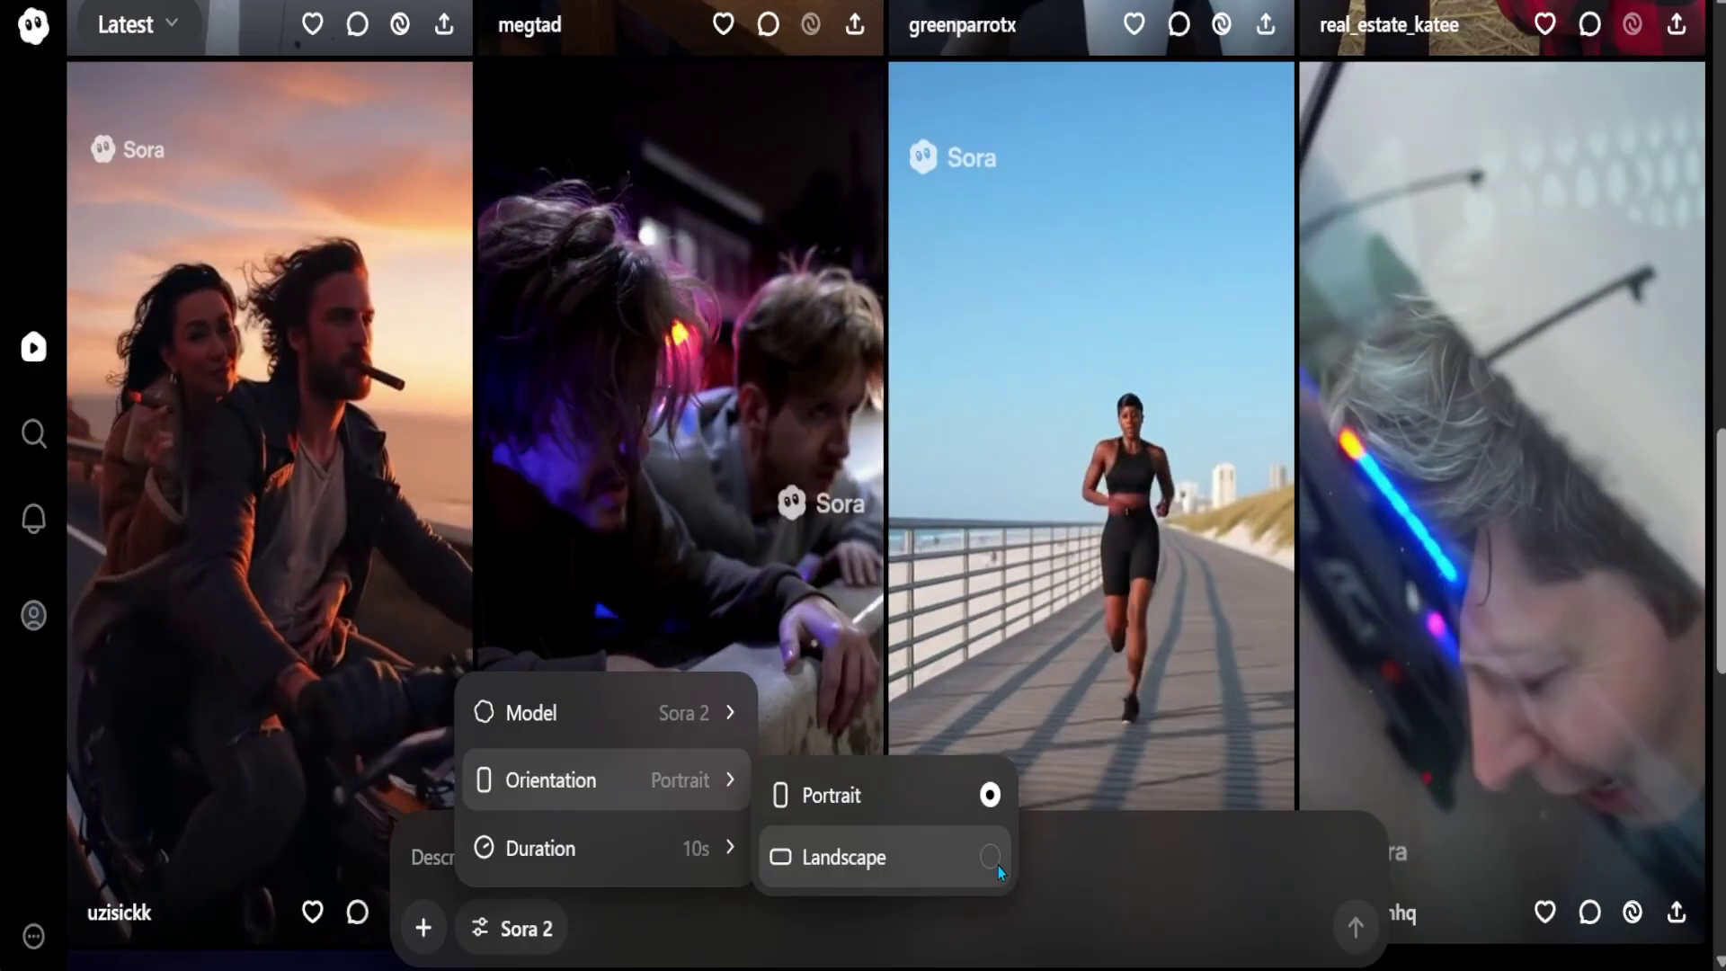
left_click(998, 866)
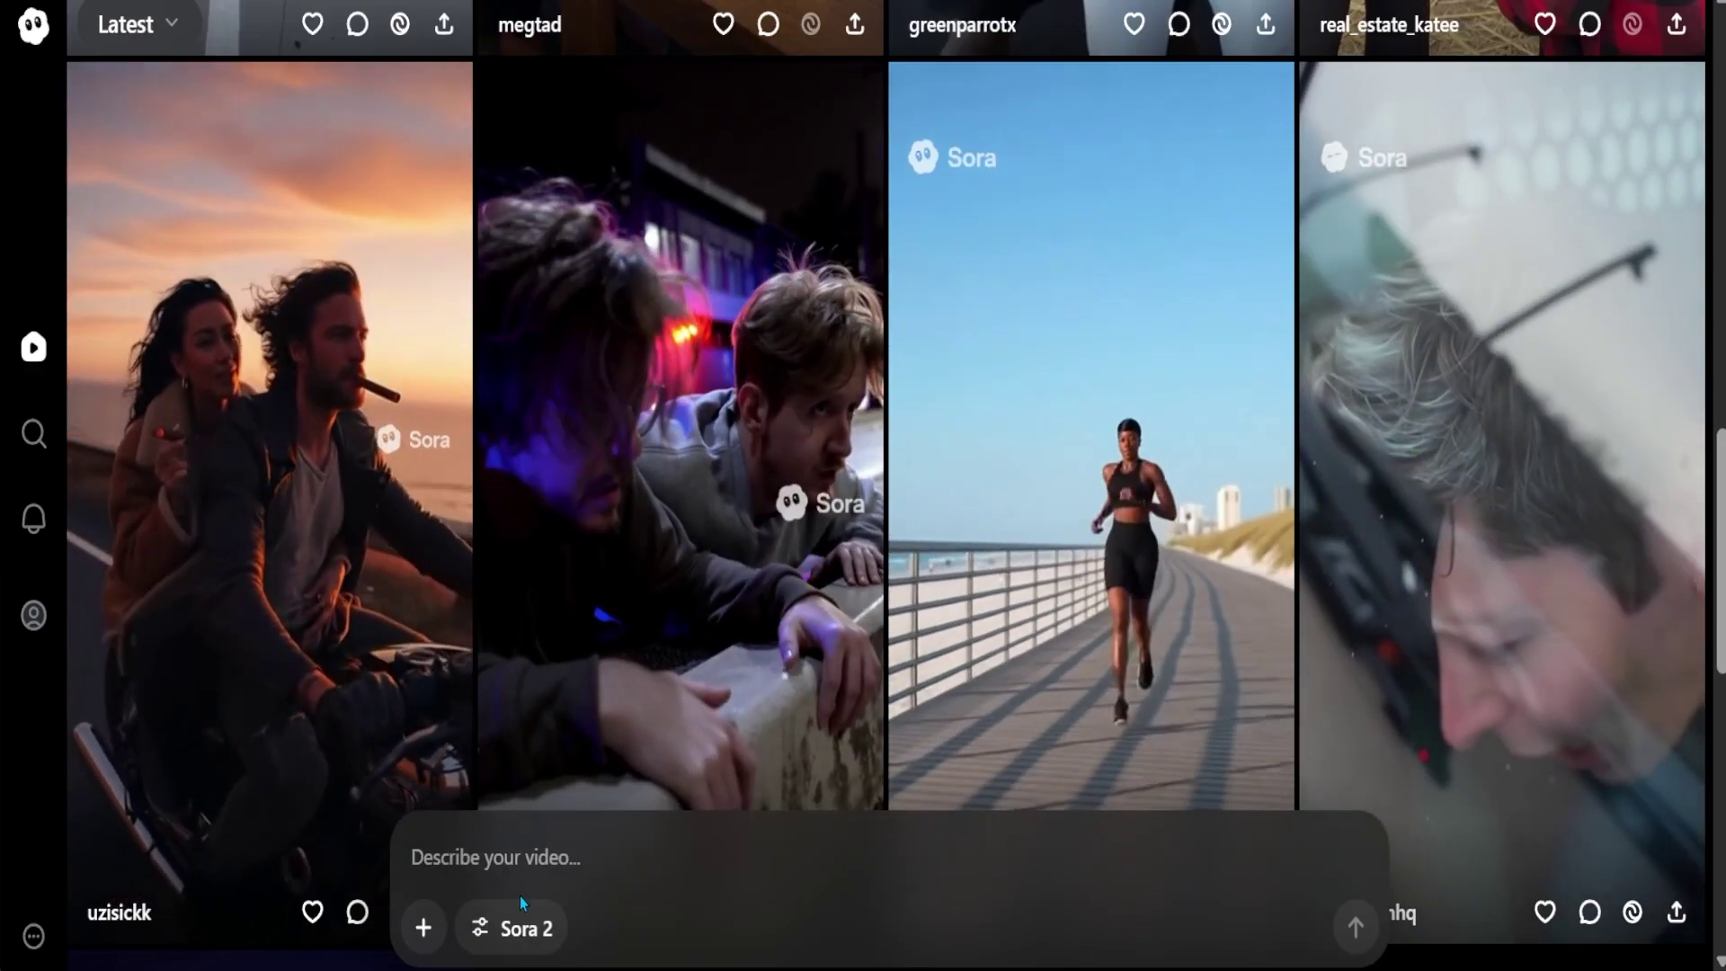
left_click(514, 926)
mouse_move(629, 848)
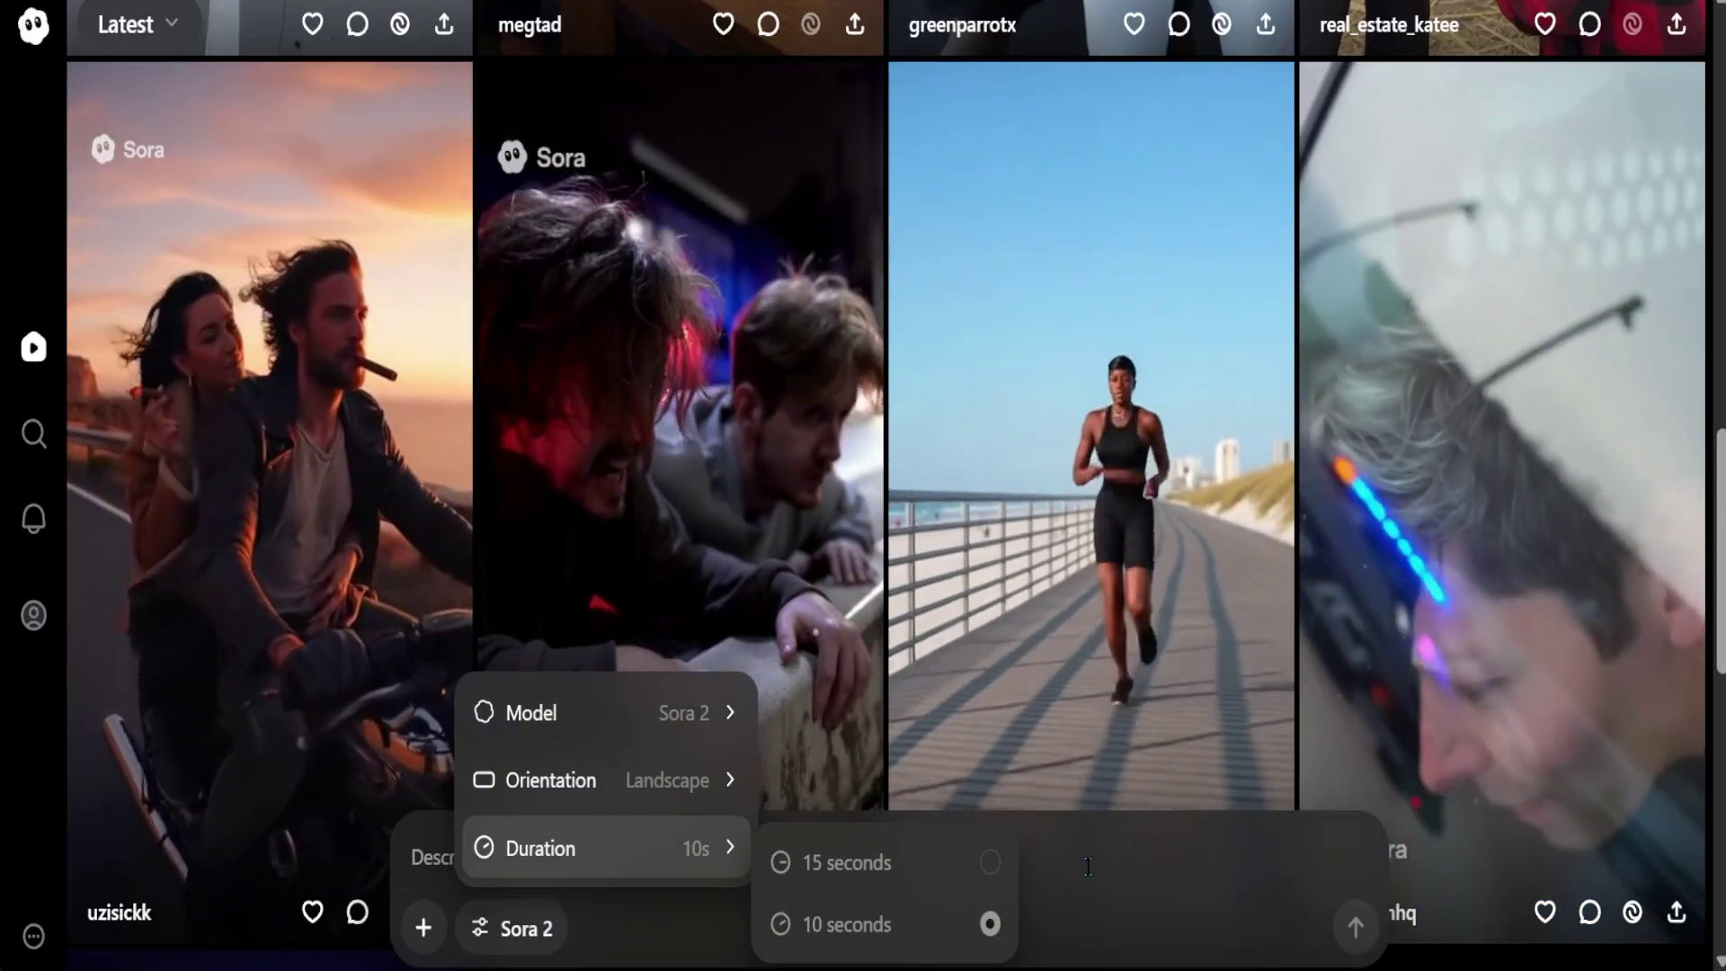
left_click(1035, 876)
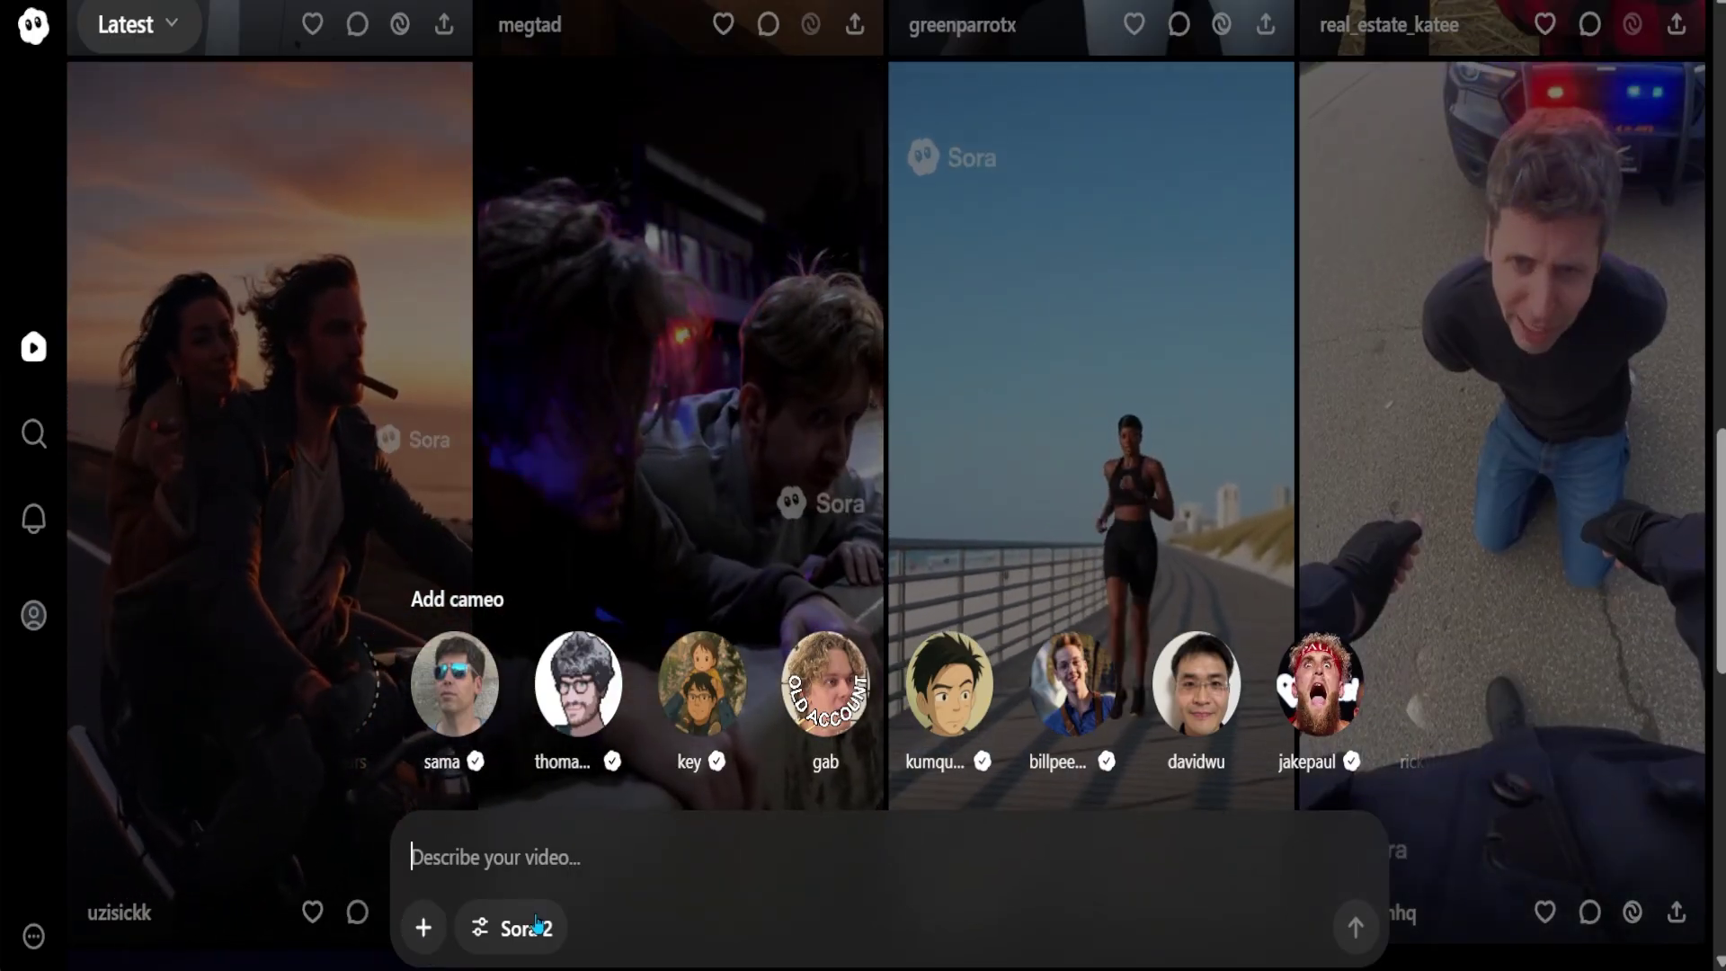
left_click(559, 877)
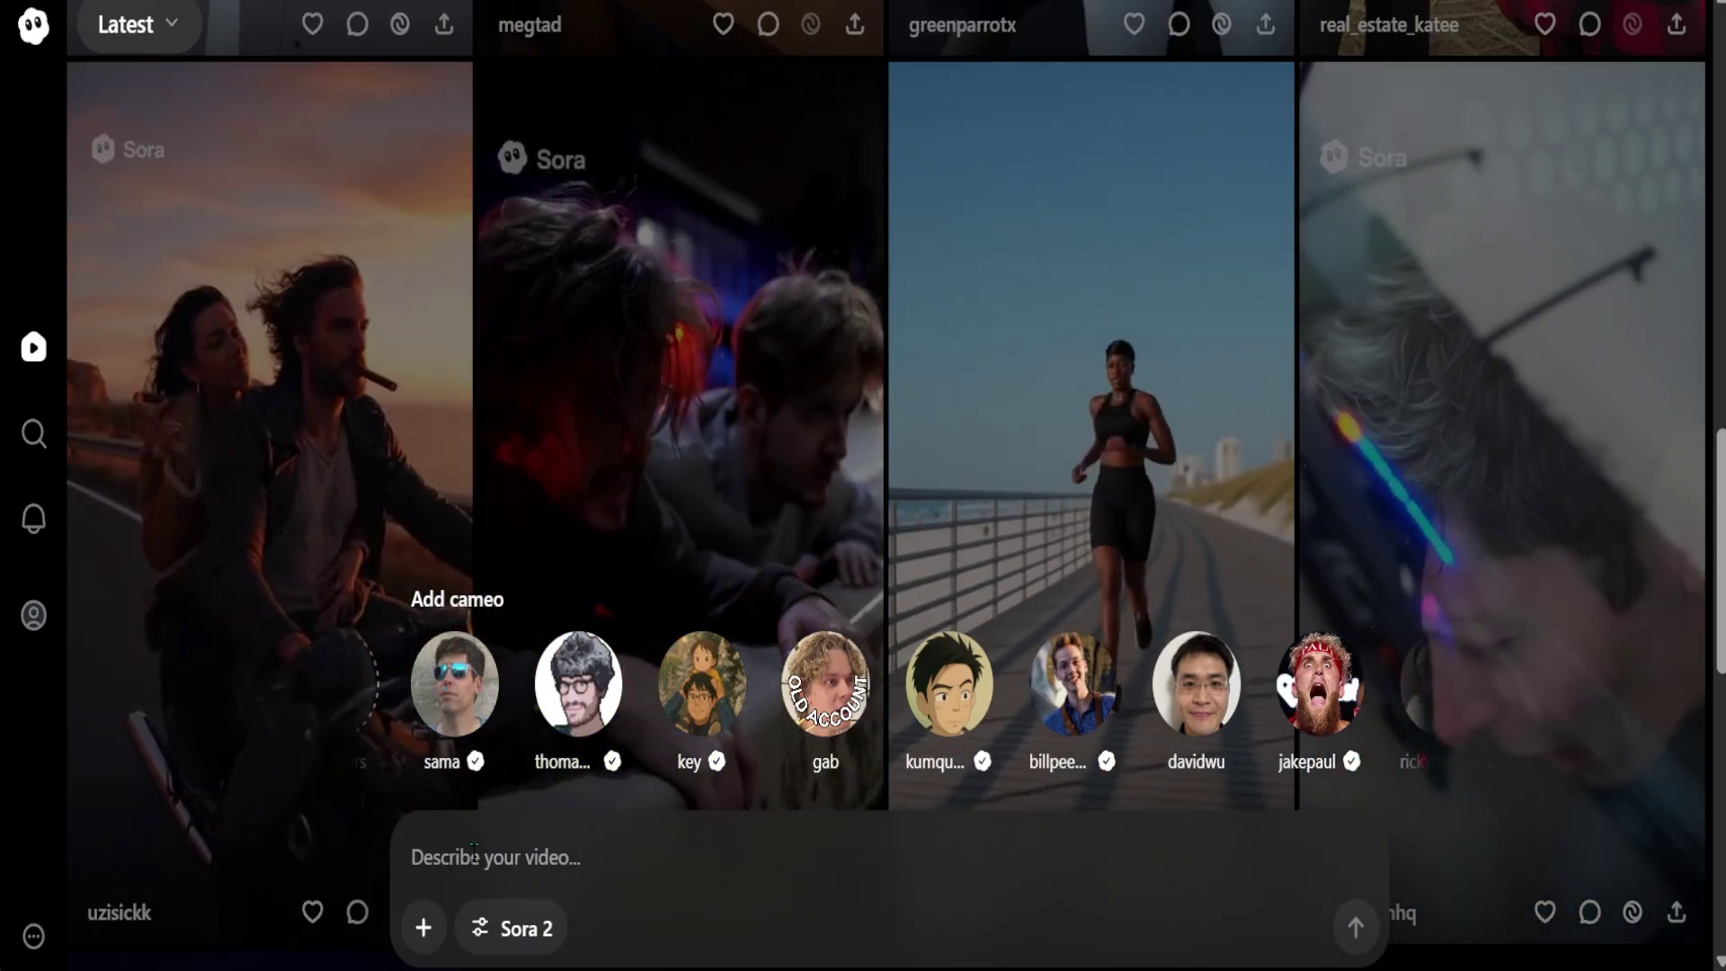
left_click(364, 697)
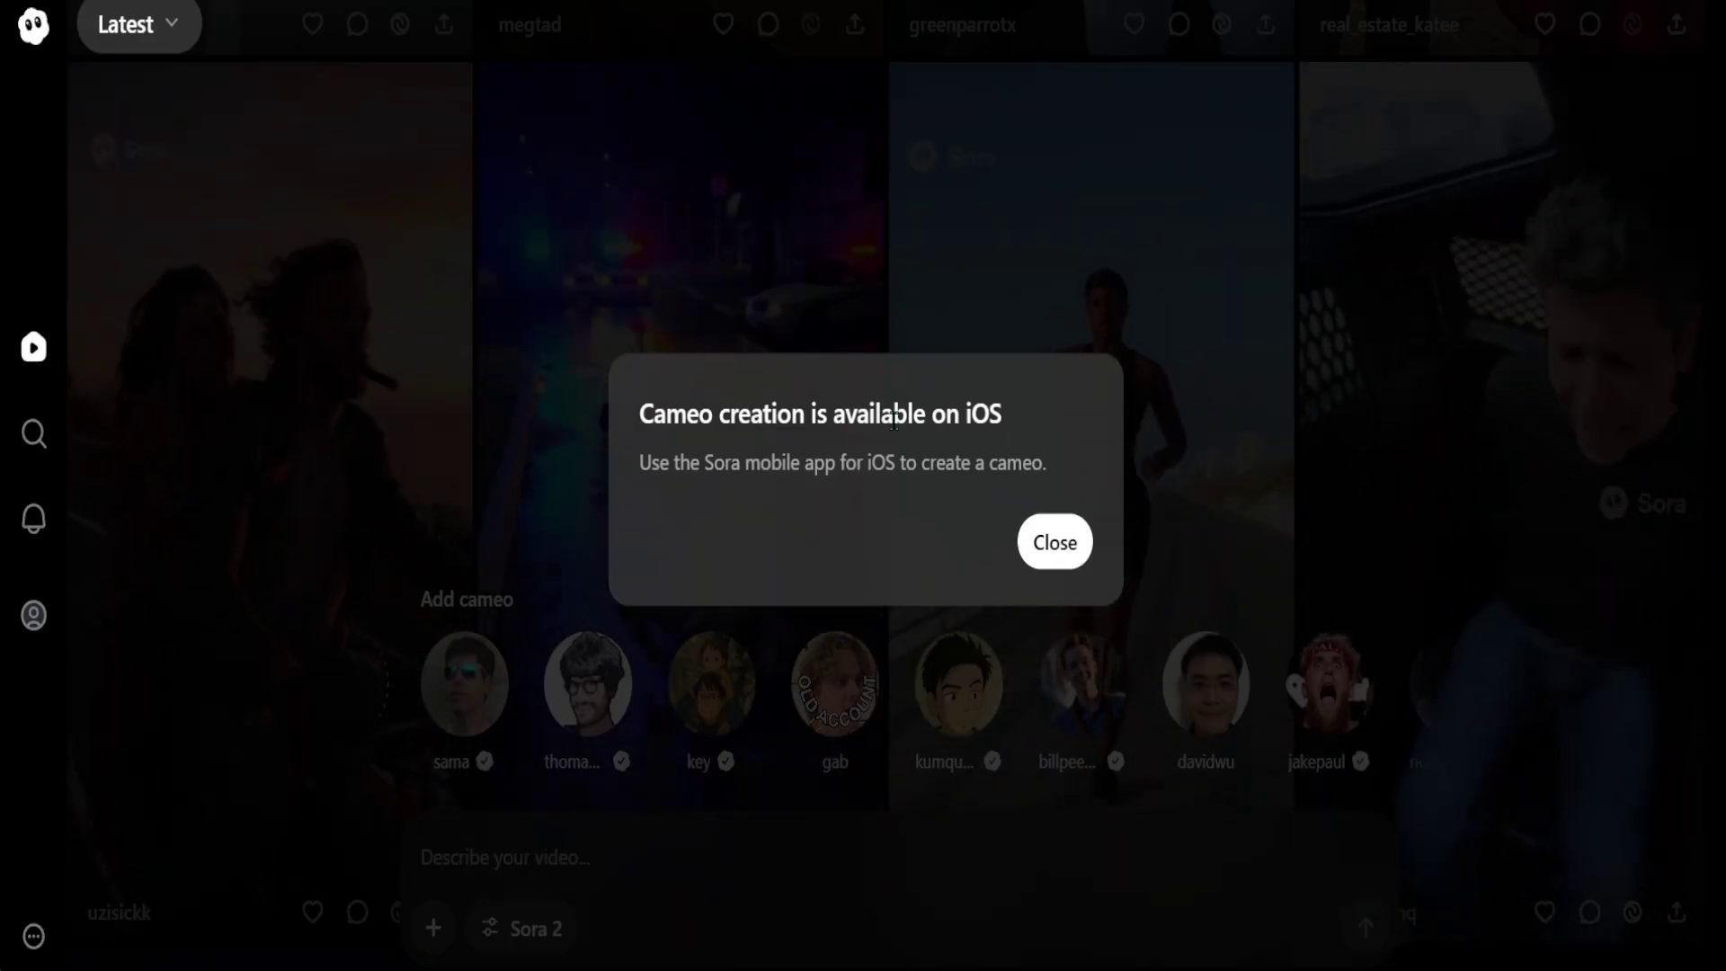
left_click(1049, 546)
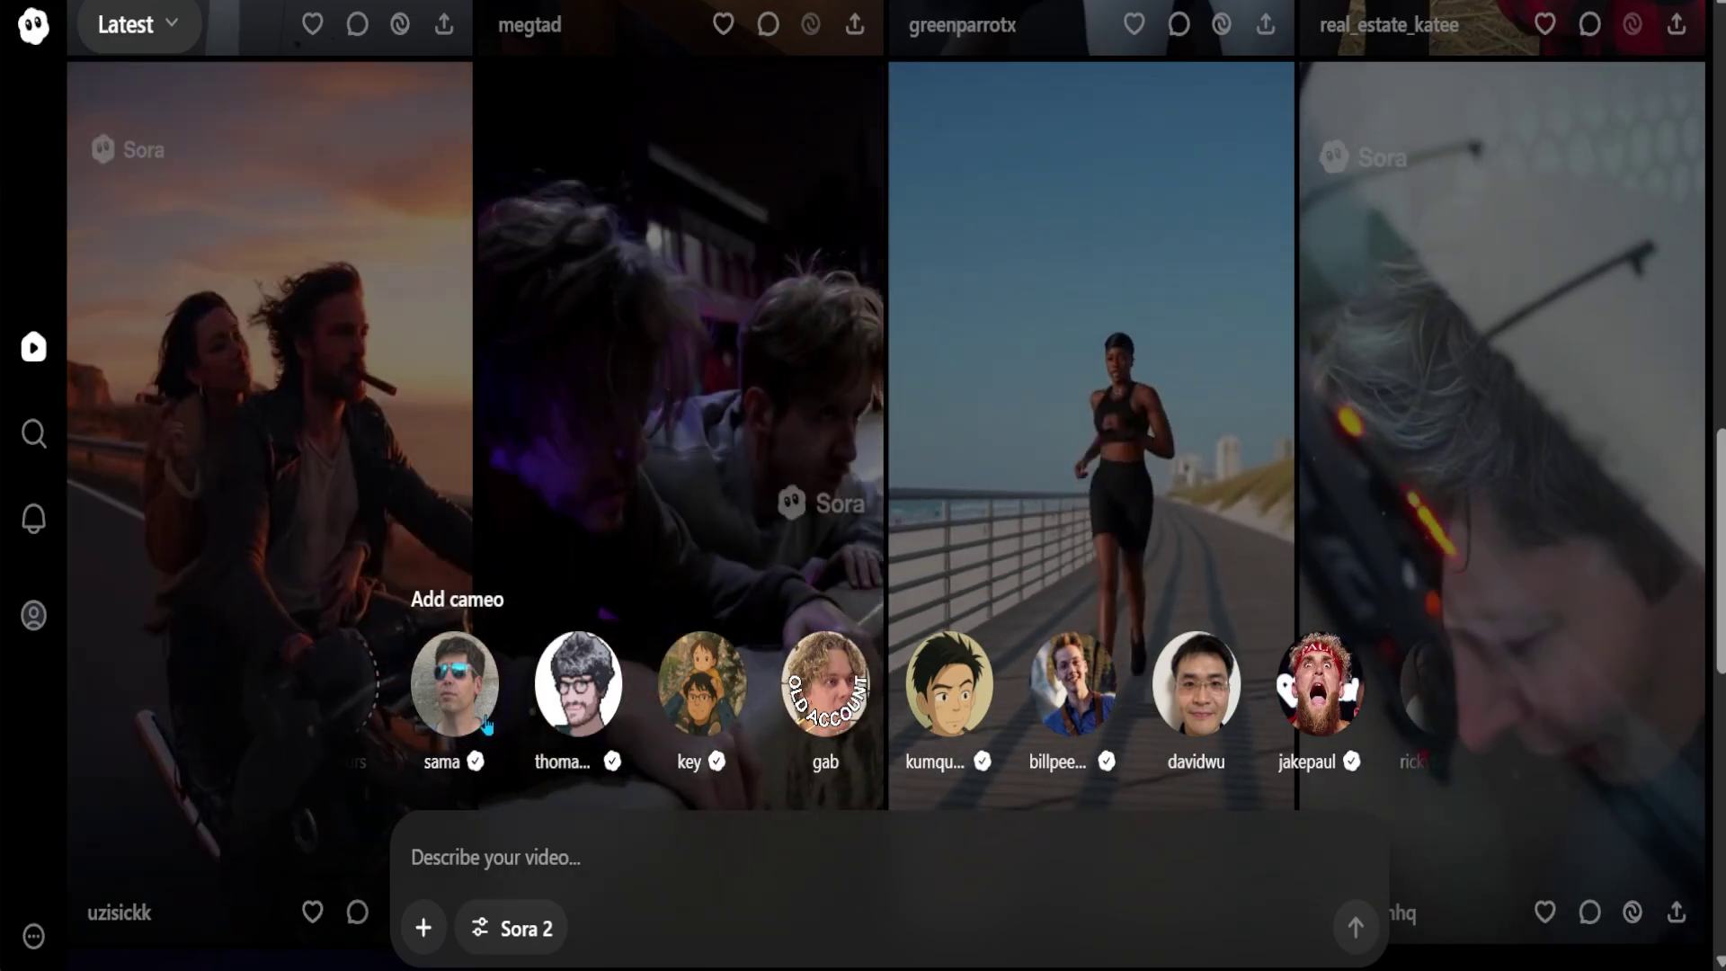
left_click(457, 689)
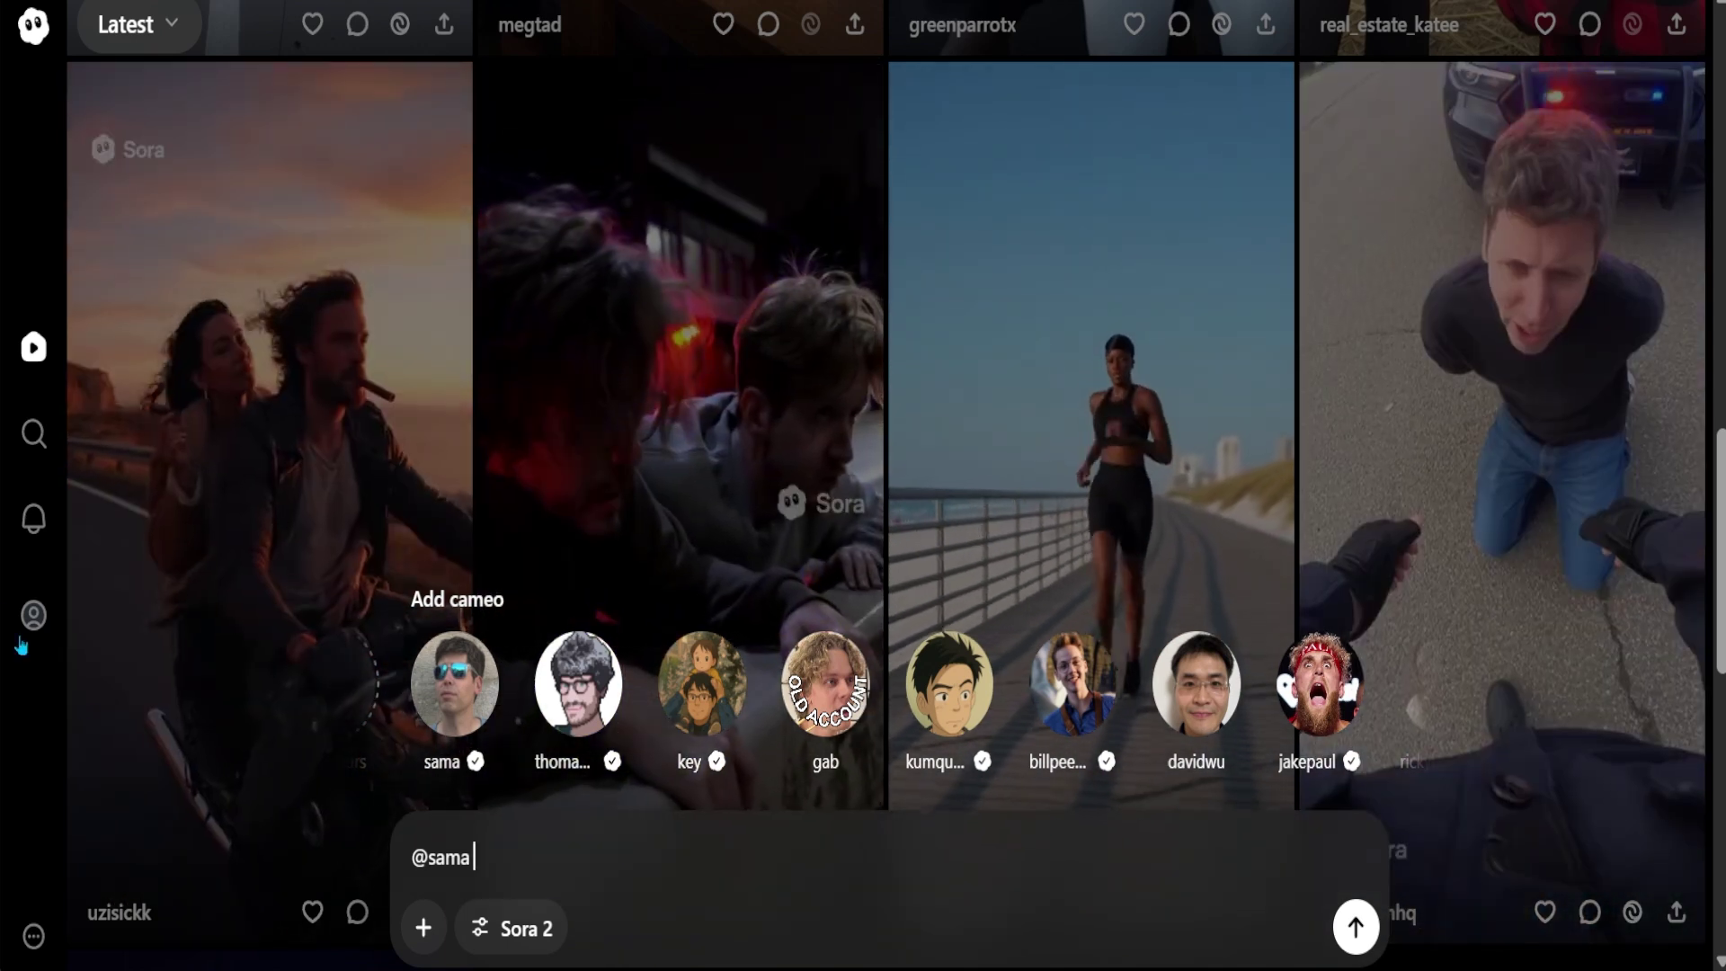
Browse the profile grid and view a sama talking-head post
left_click(16, 622)
scroll(1260, 396, "down", 7)
scroll(1400, 406, "down", 2)
scroll(1476, 583, "up", 2)
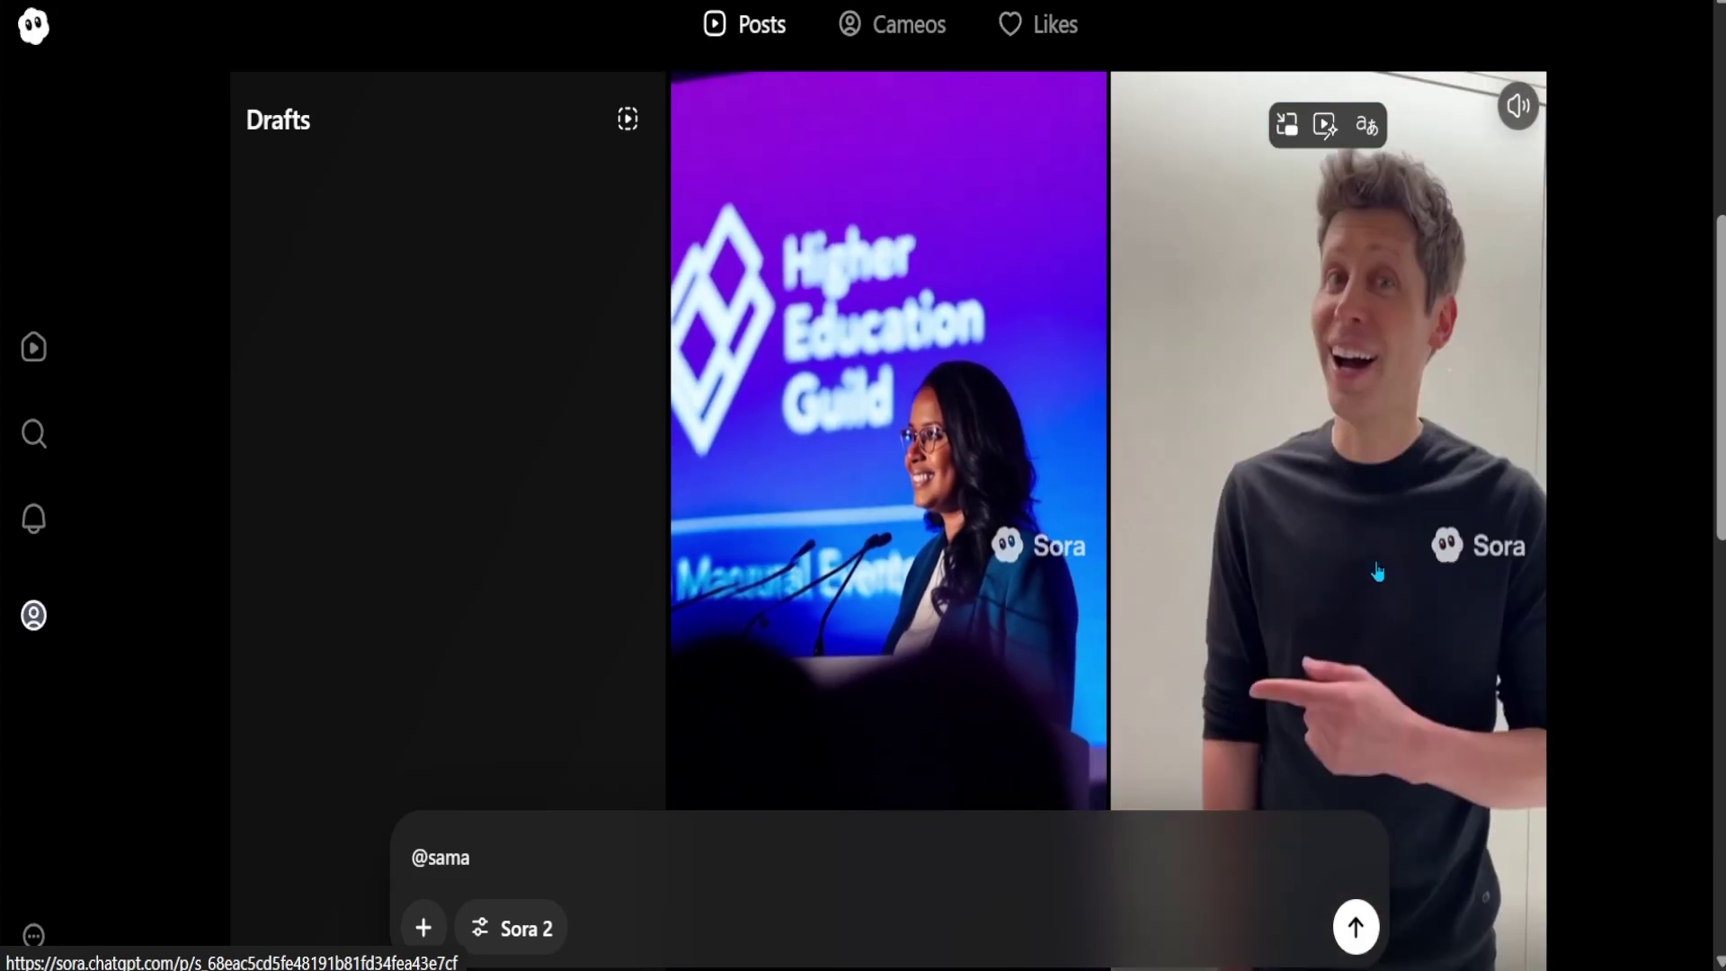
scroll(1378, 571, "down", 10)
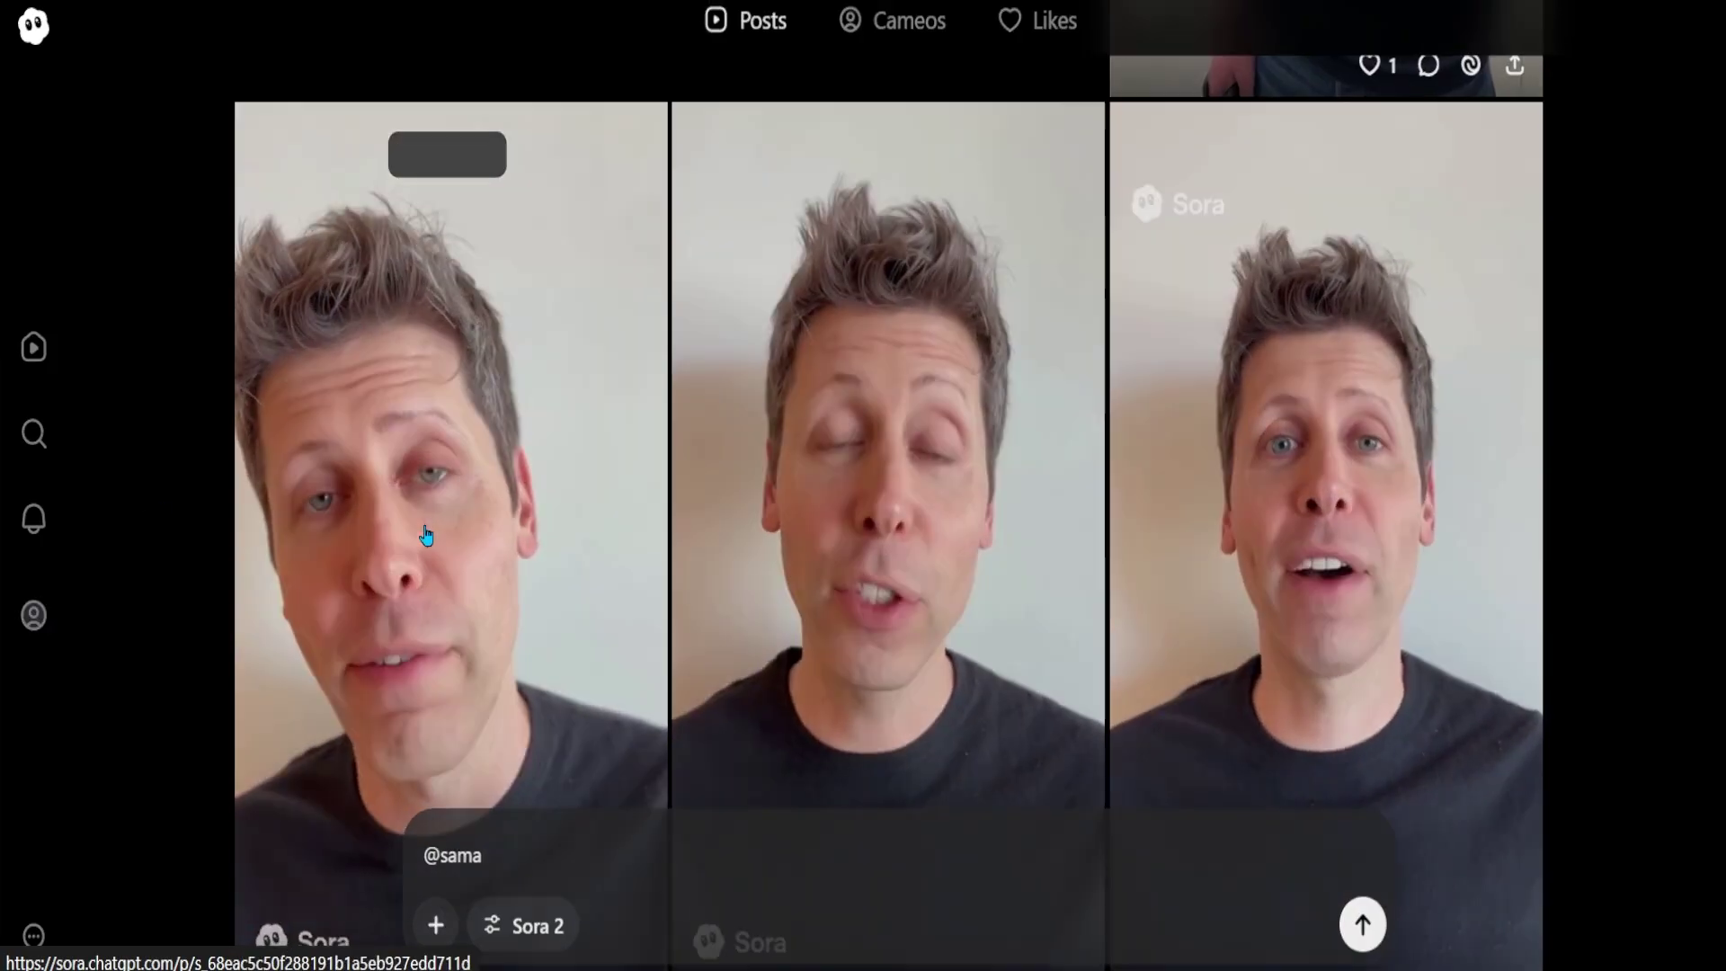
left_click(430, 537)
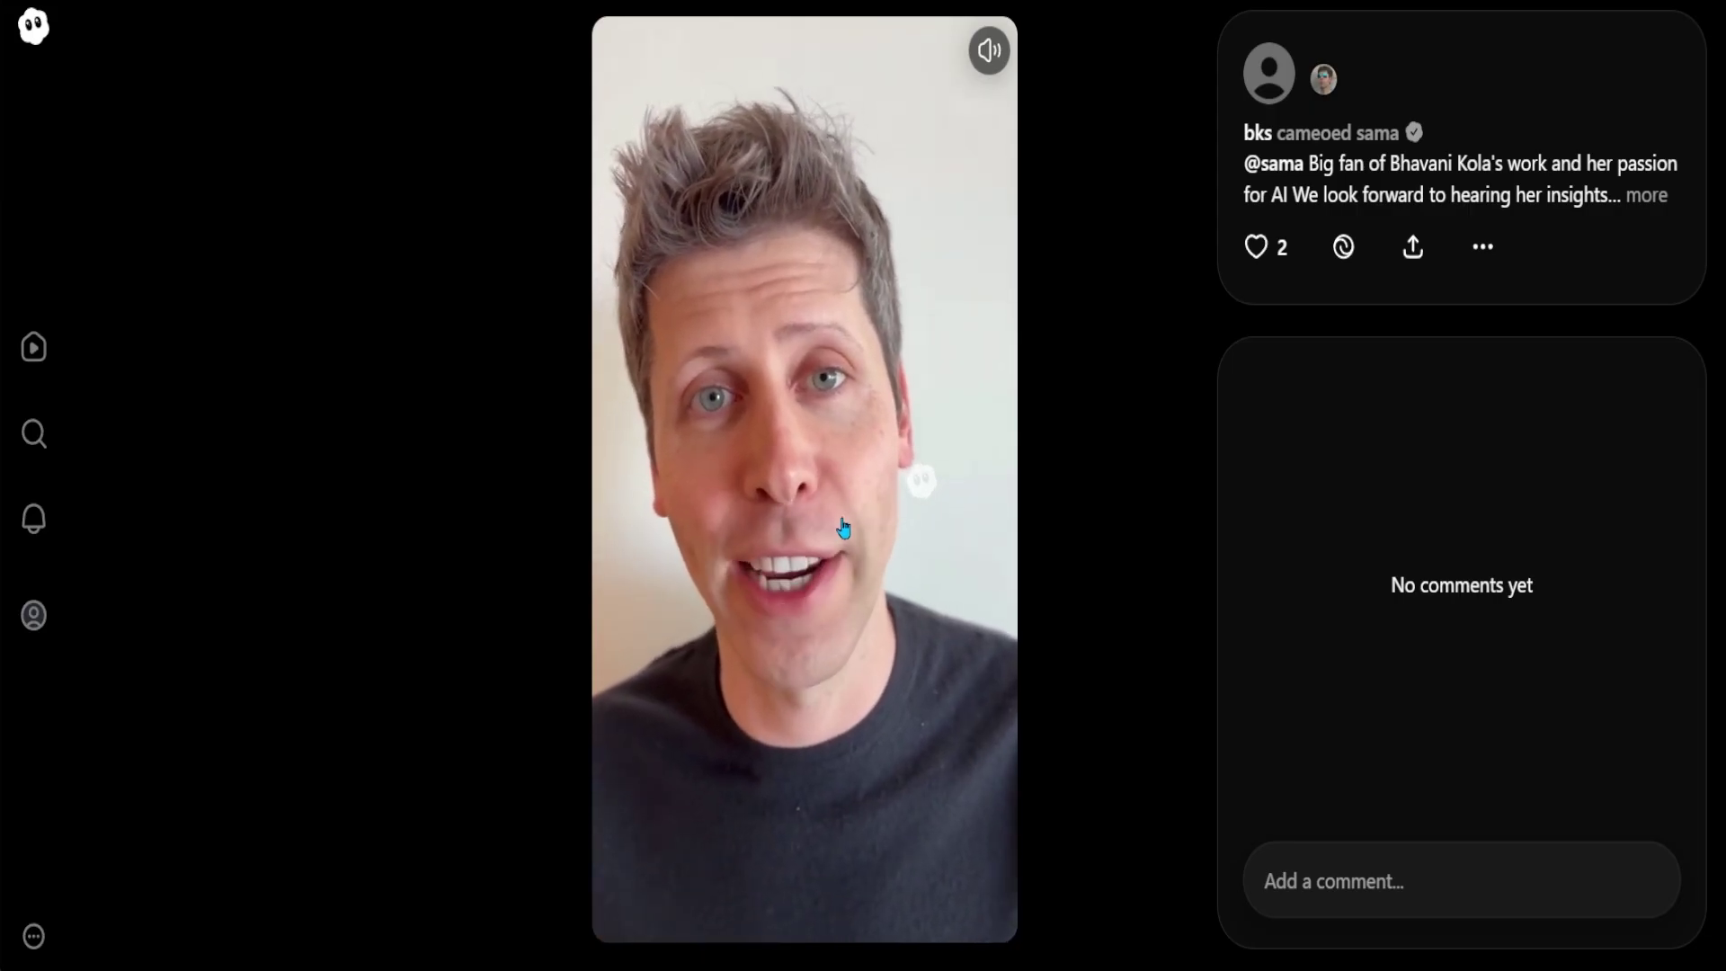
left_click(34, 27)
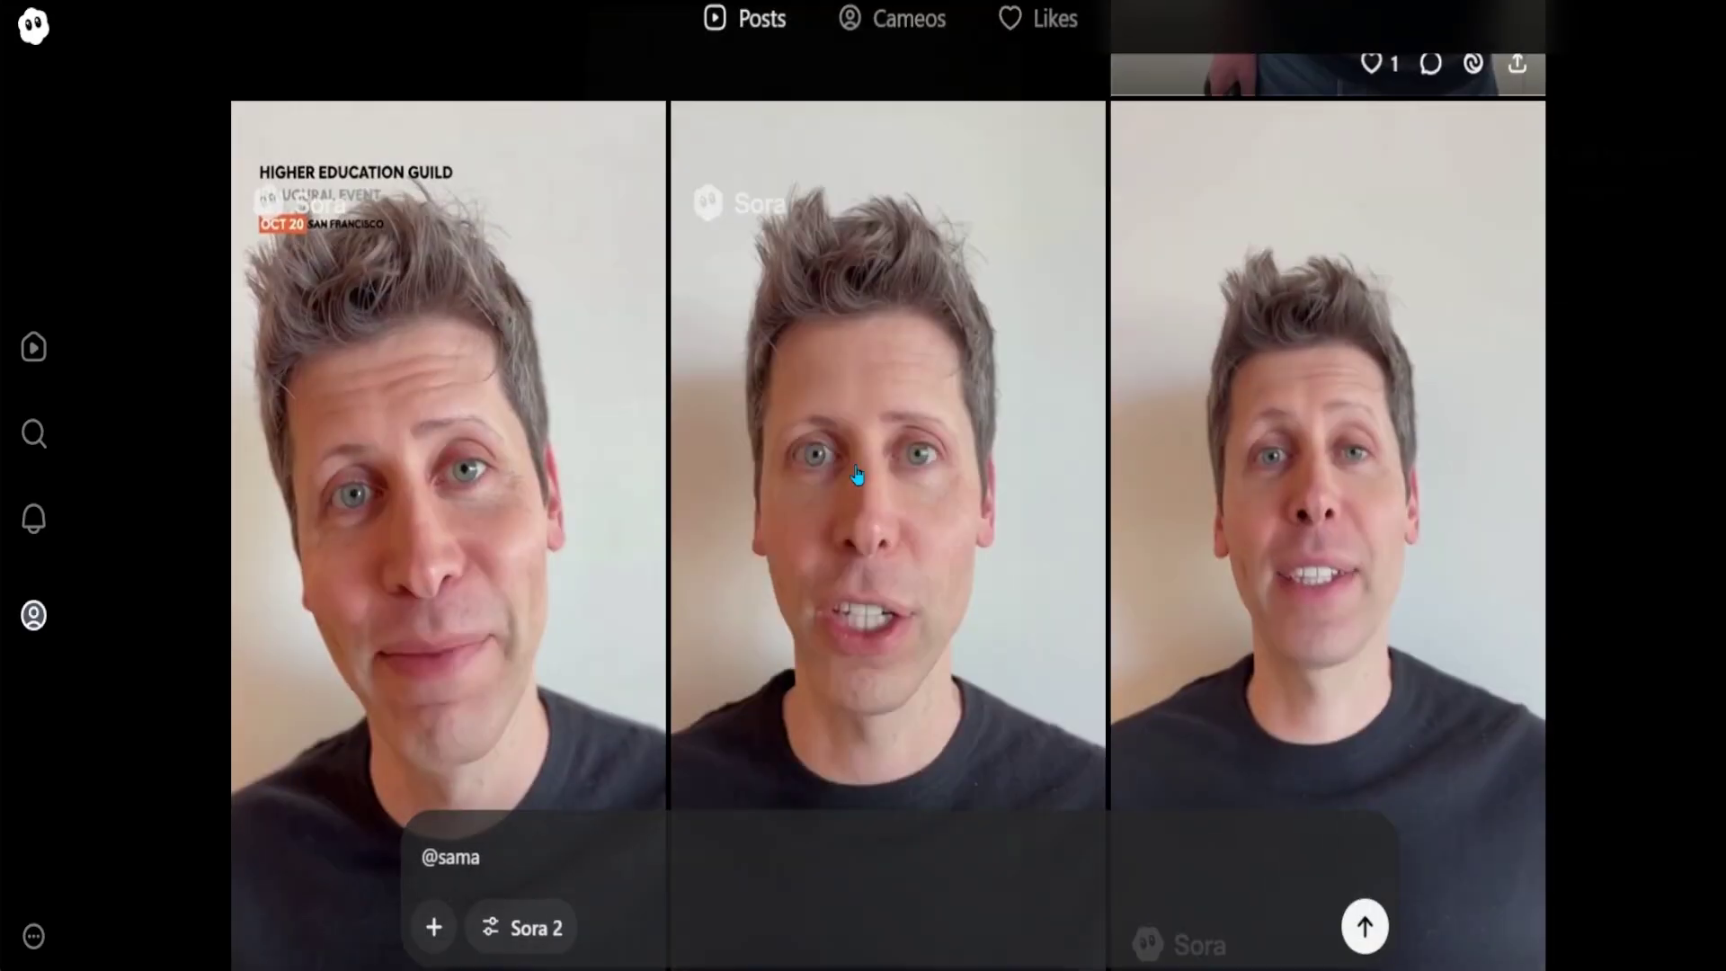
Open the educators-and-AI post and view its second remix
scroll(837, 453, "up", 5)
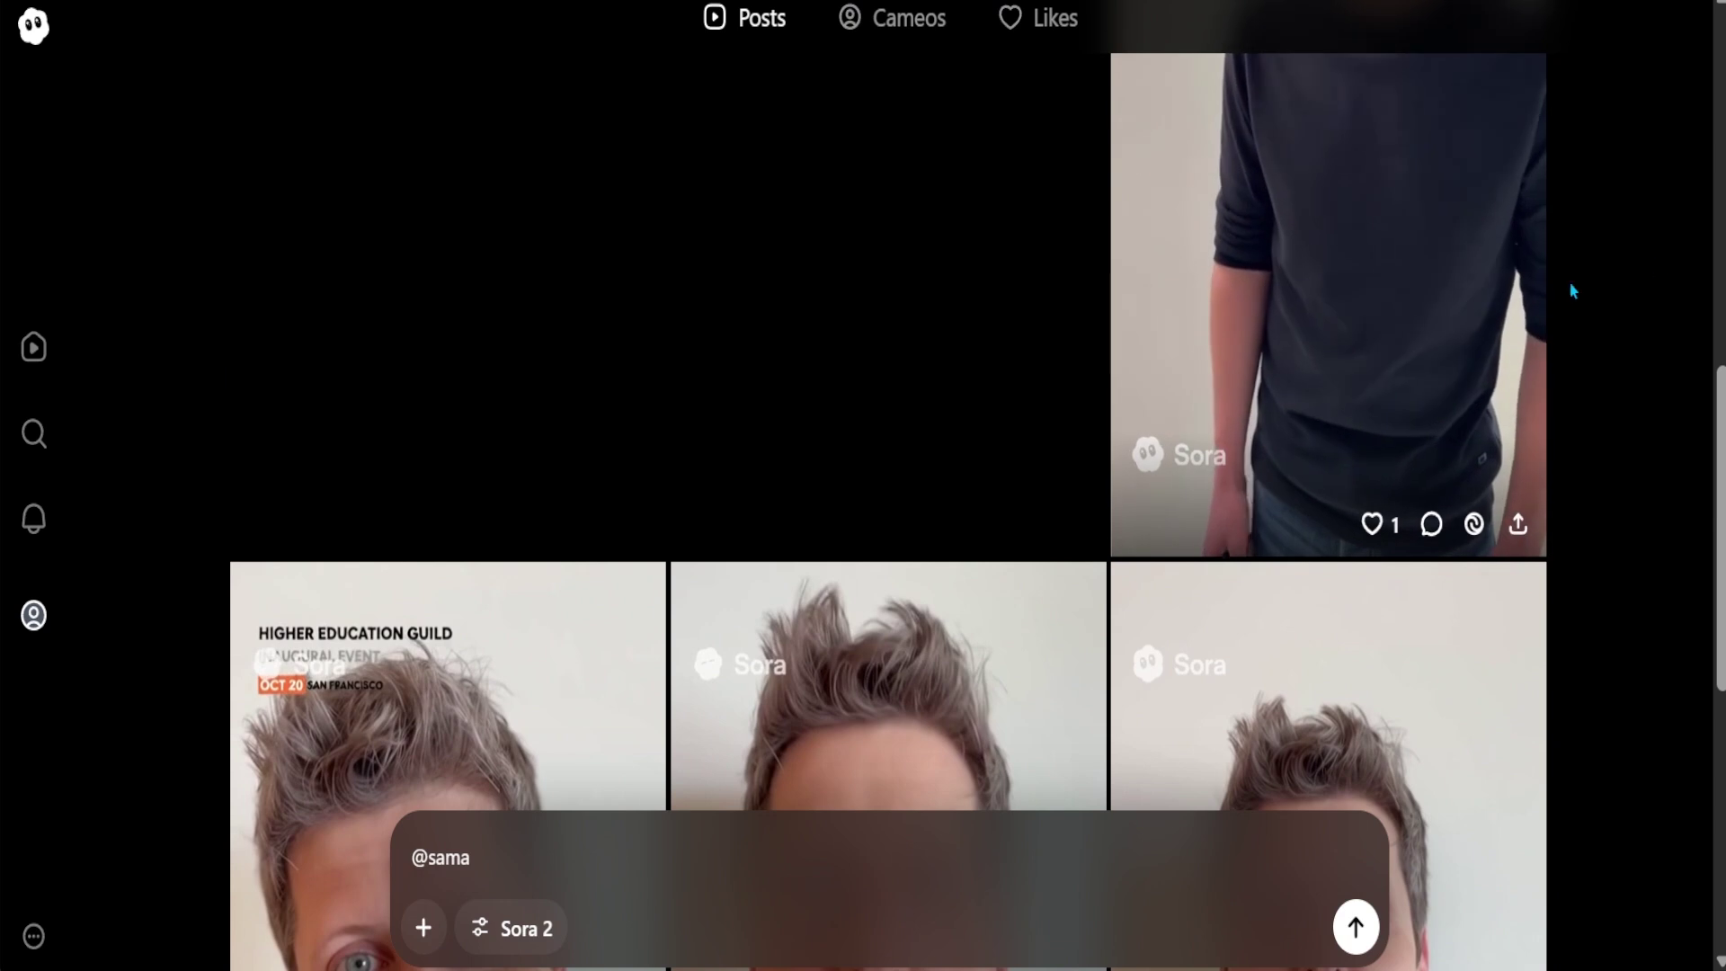
scroll(1624, 241, "up", 3)
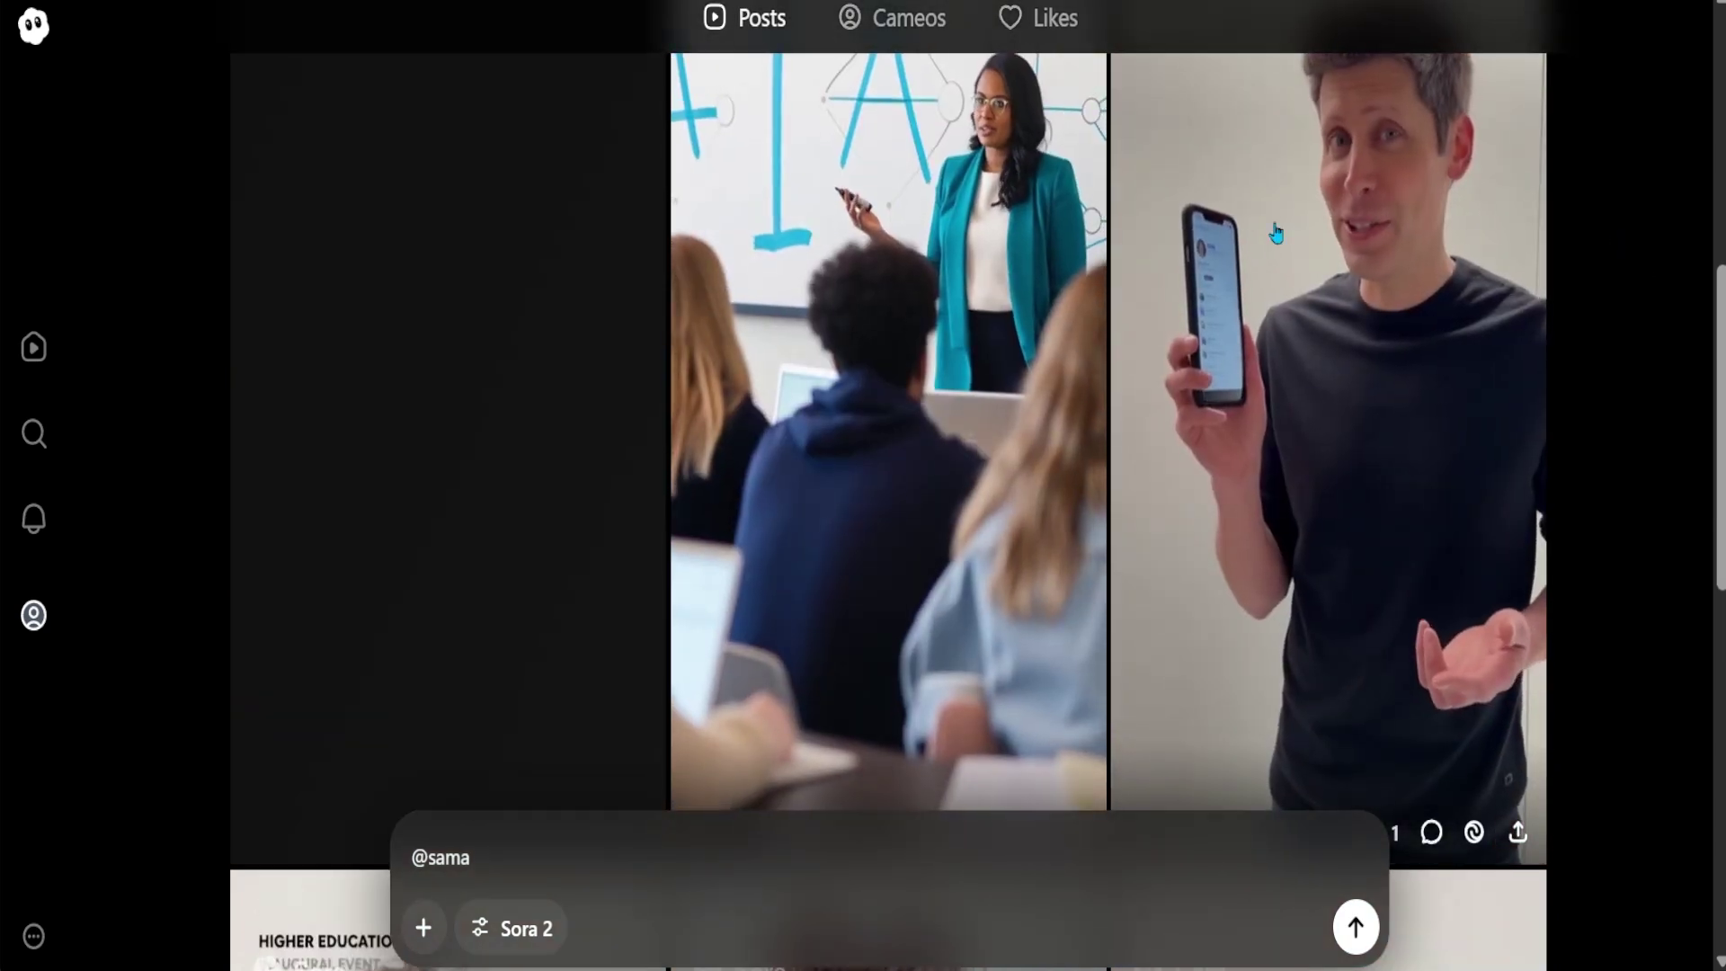
left_click(960, 597)
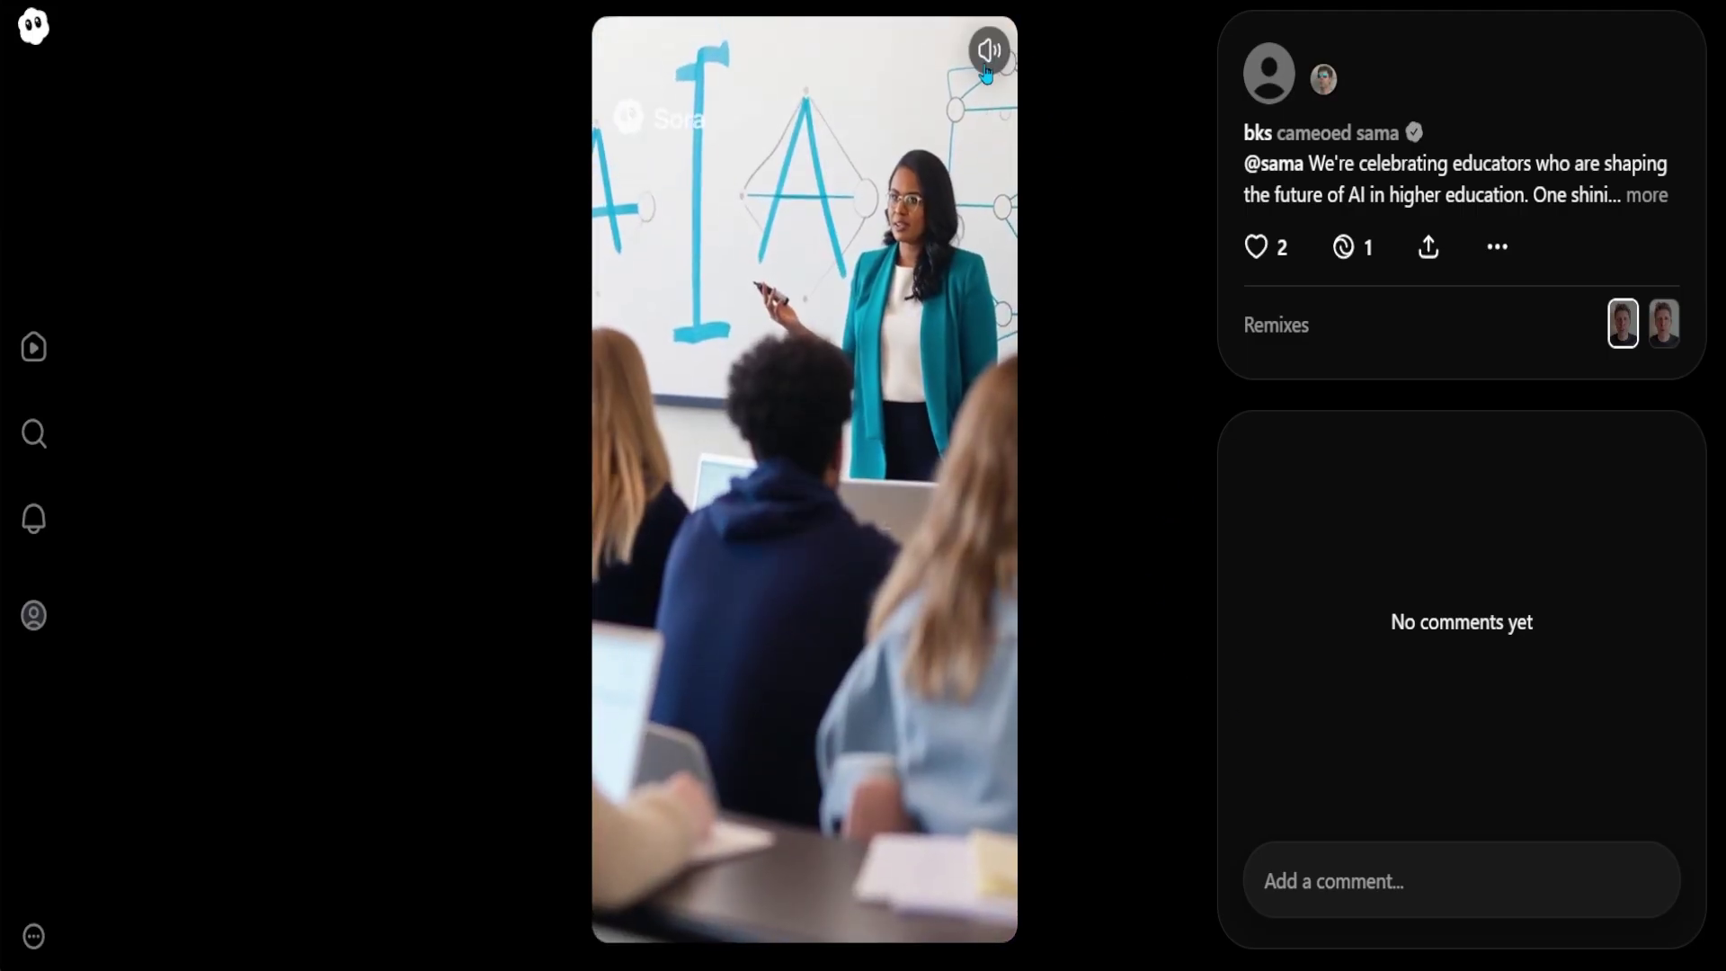
left_click(1677, 342)
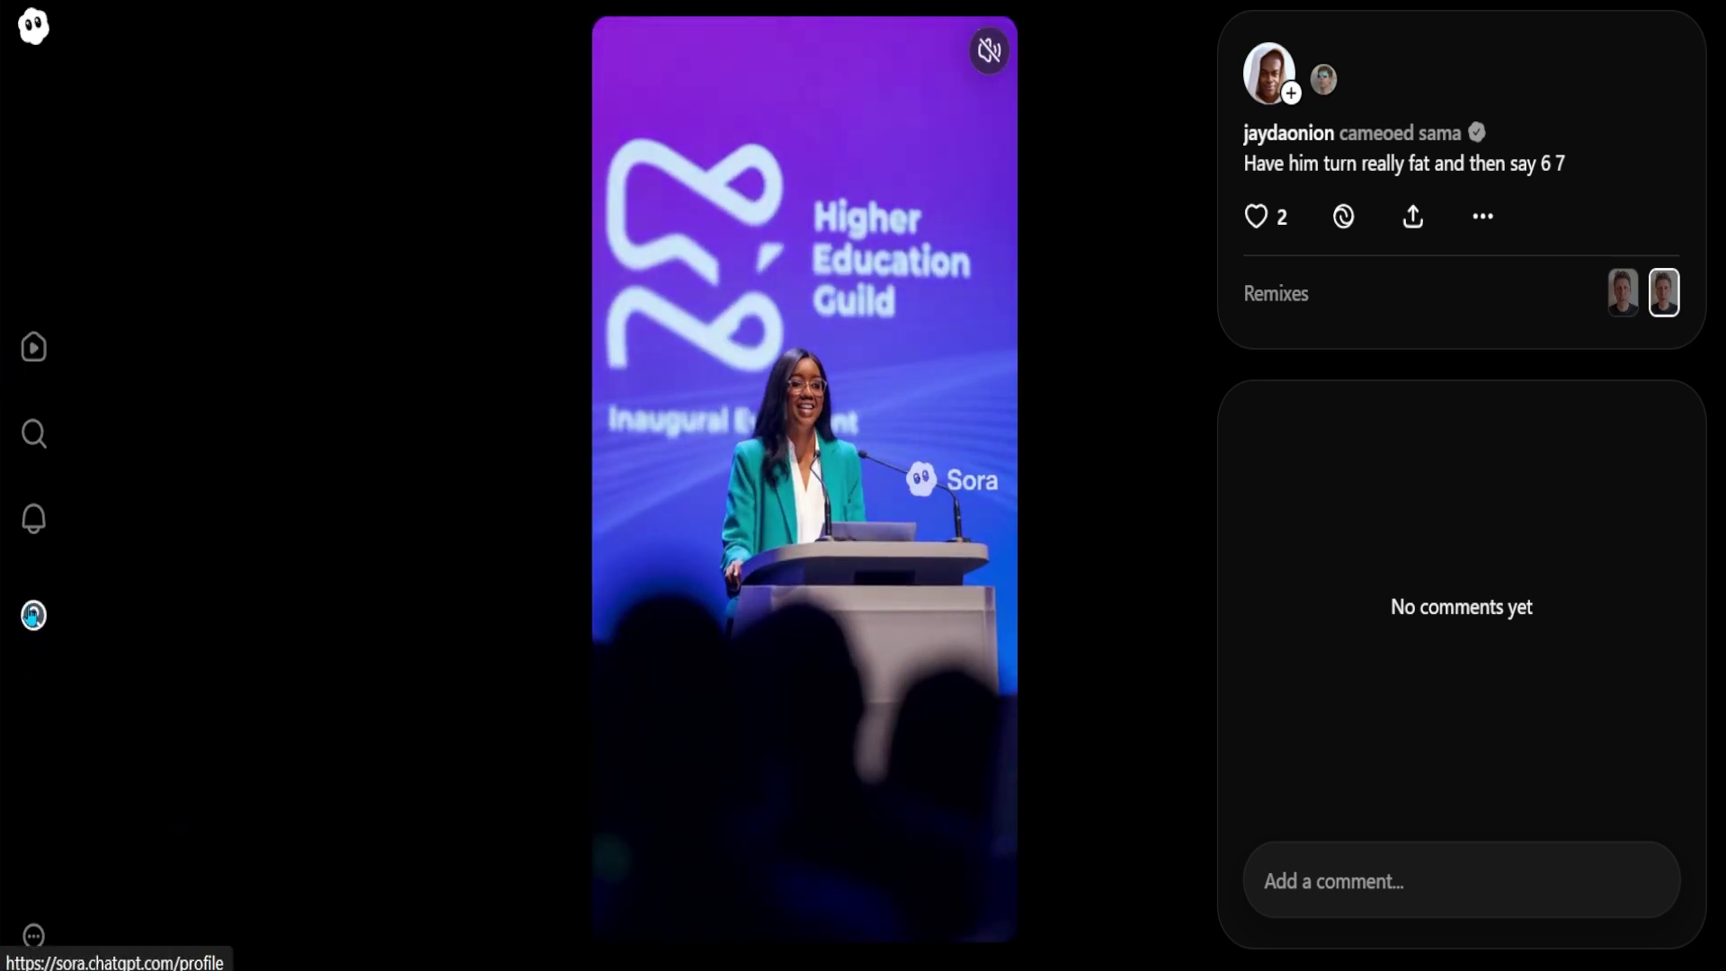
left_click(33, 615)
left_click(485, 860)
double_click(485, 860)
key("BackSpace")
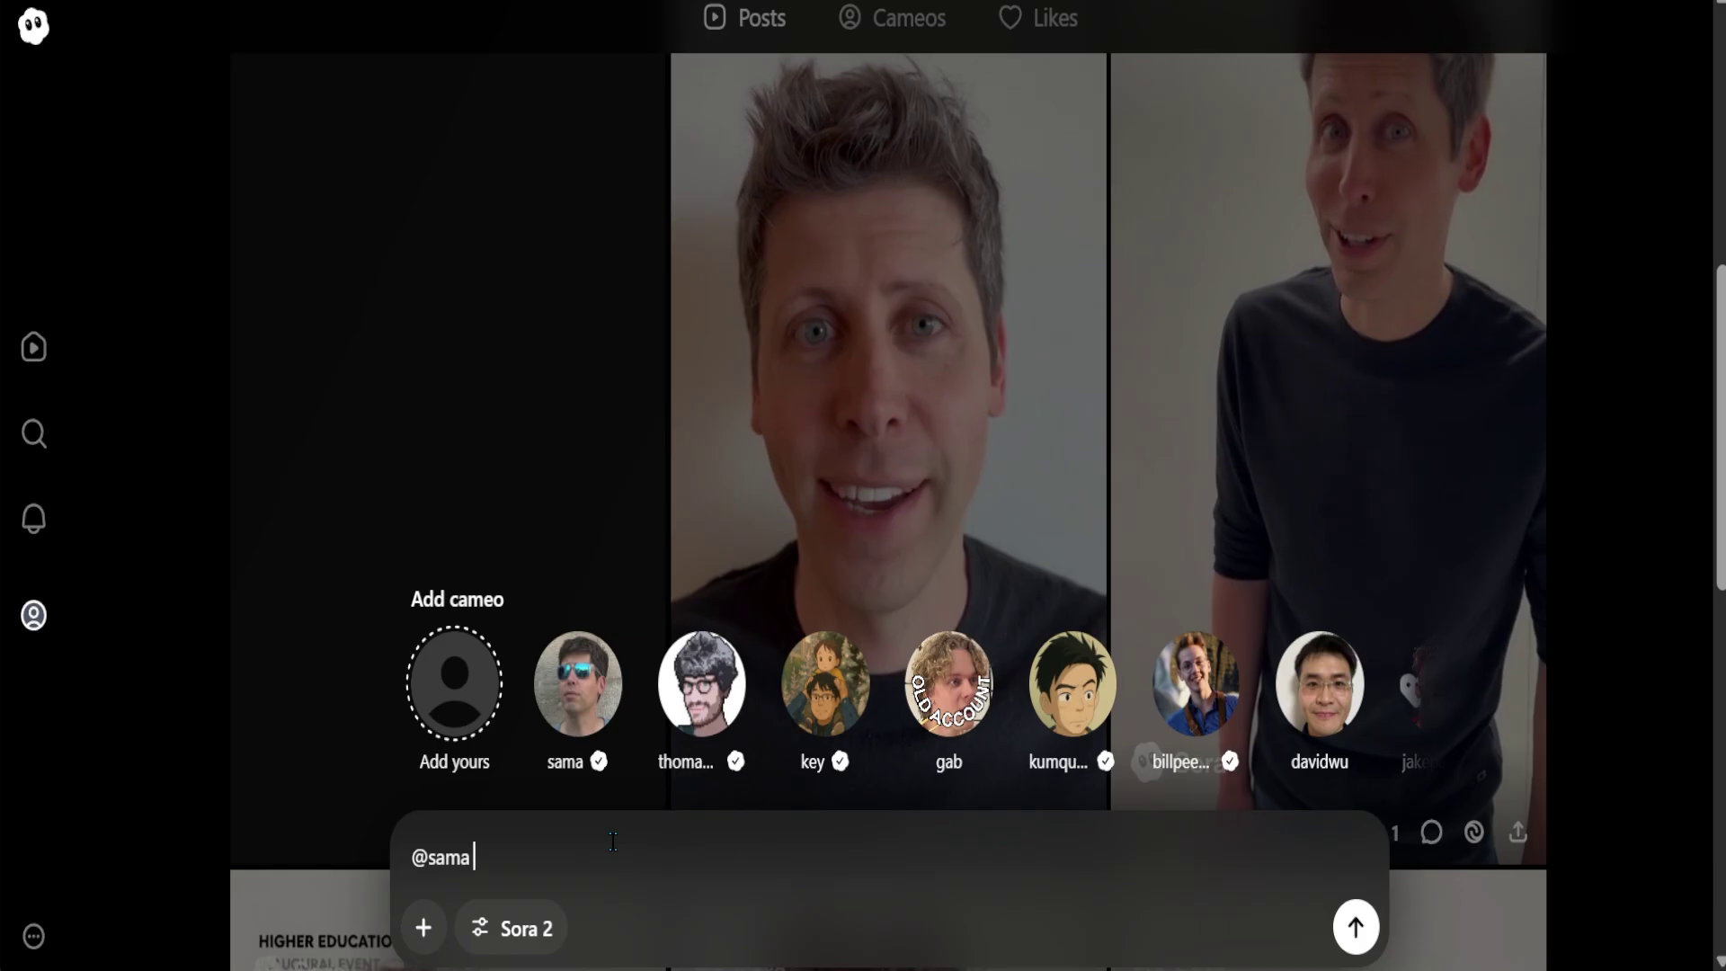
Check the remaining invites (6) under More, then close the notice
left_click(33, 936)
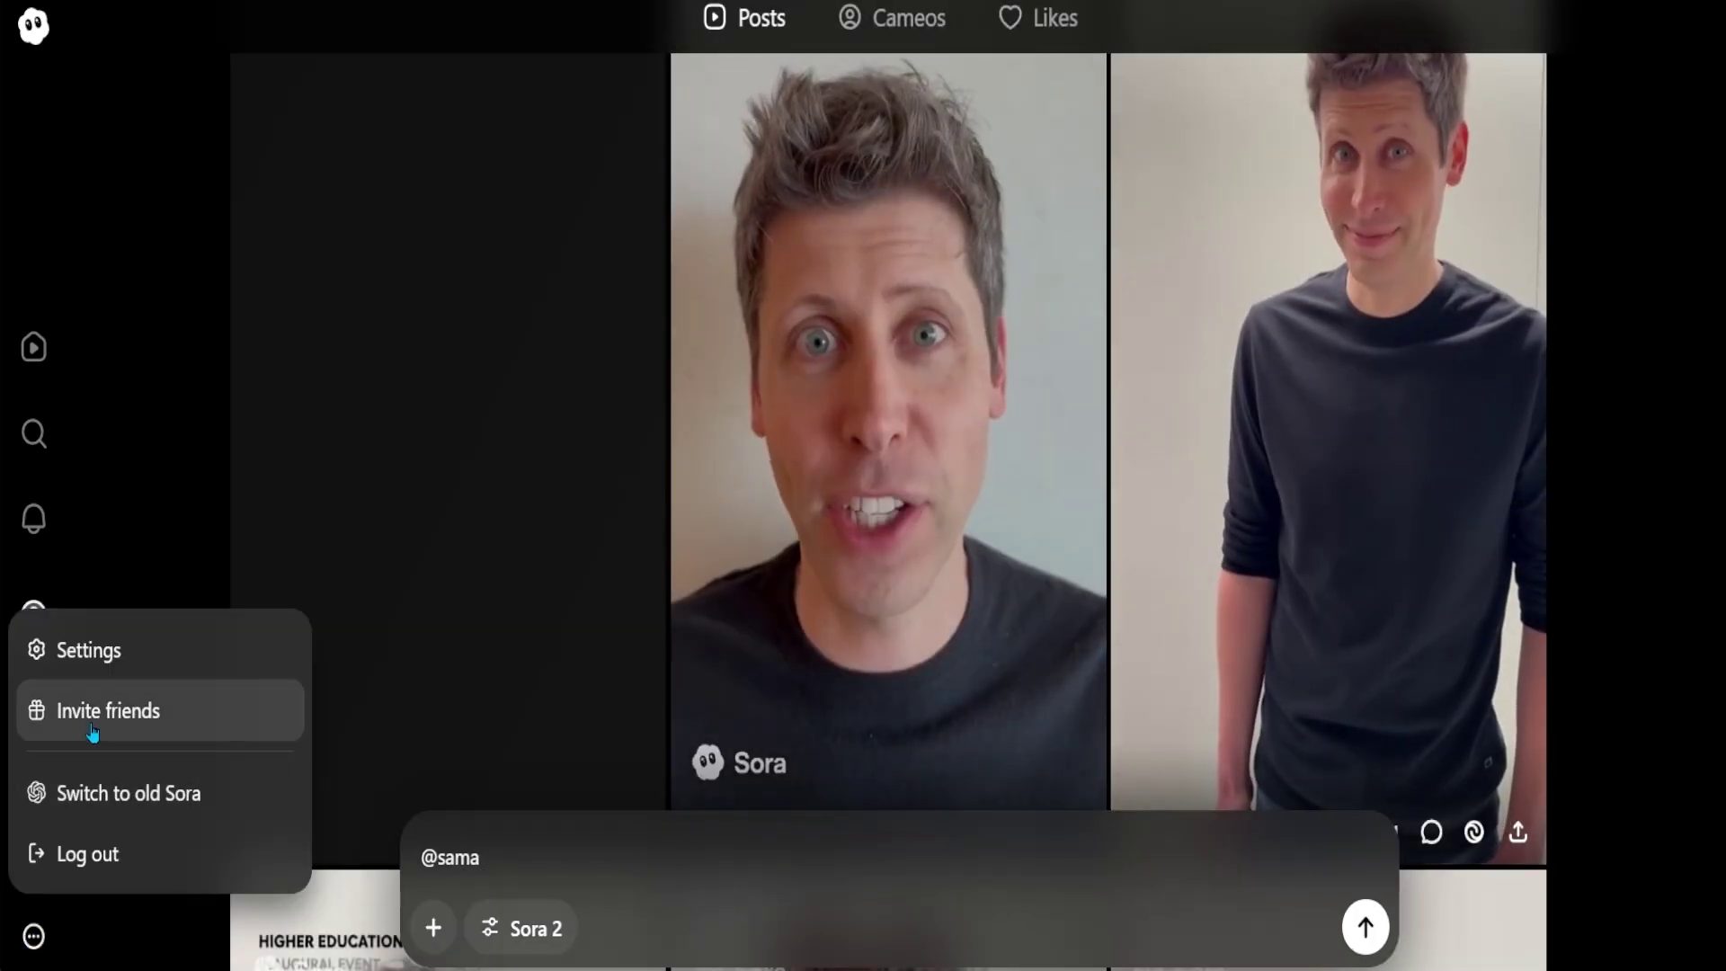
left_click(92, 713)
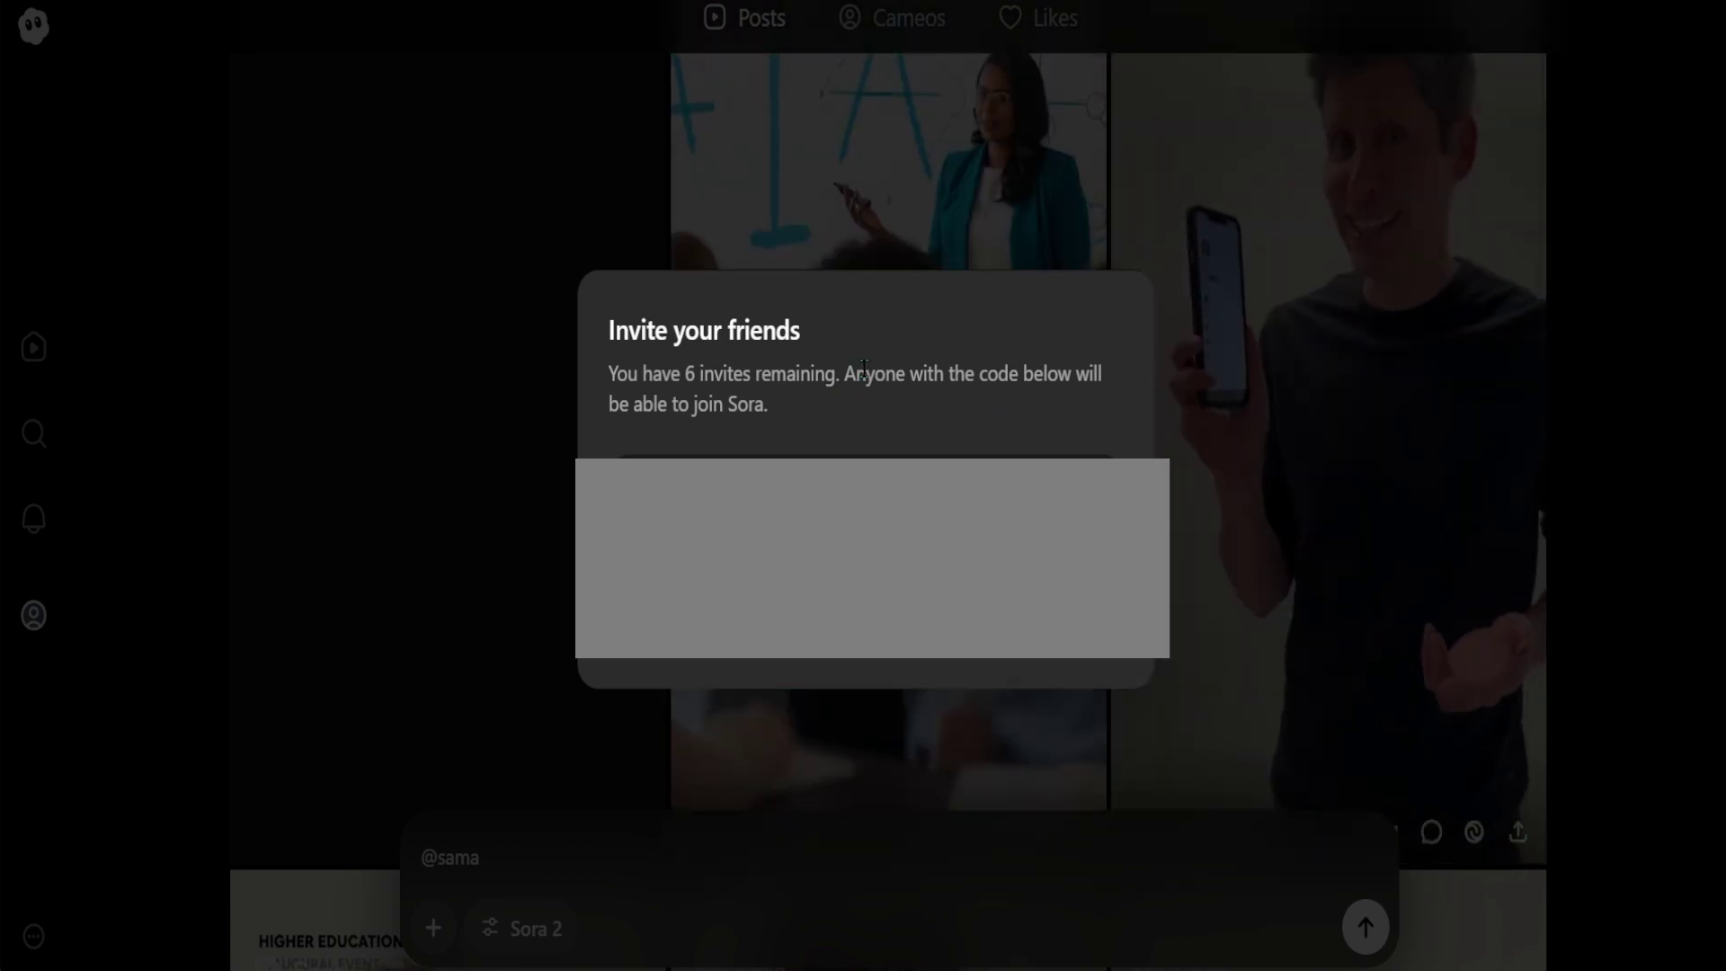
left_click(532, 273)
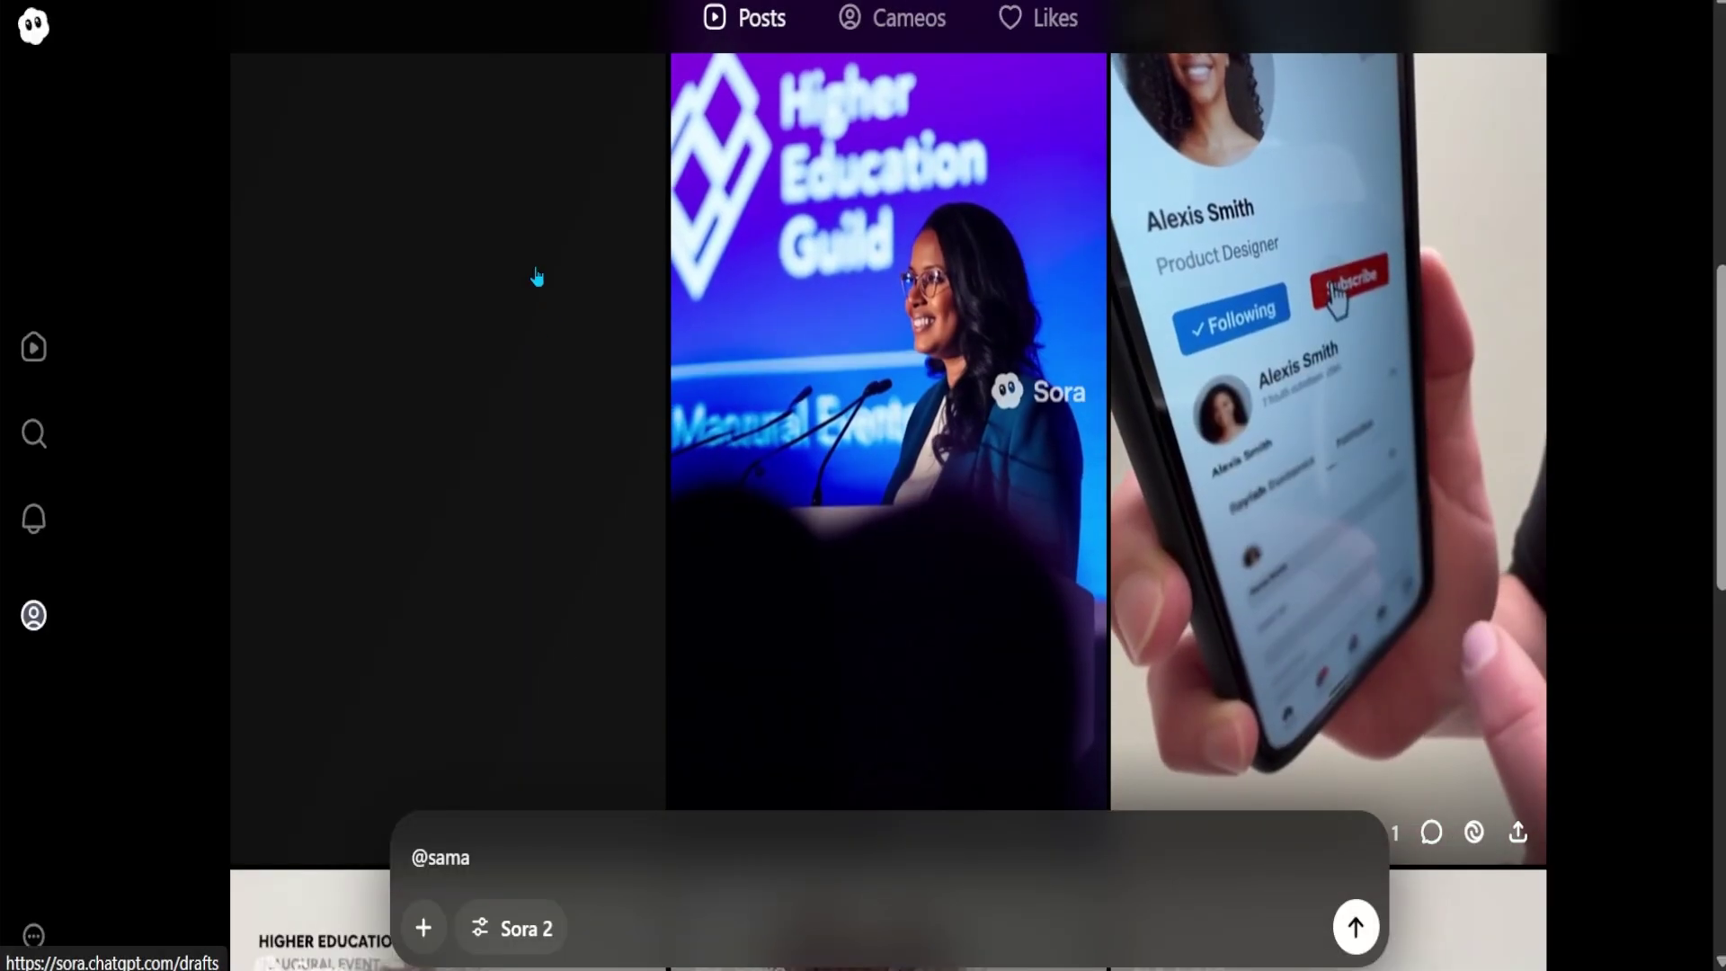
scroll(1163, 489, "down", 8)
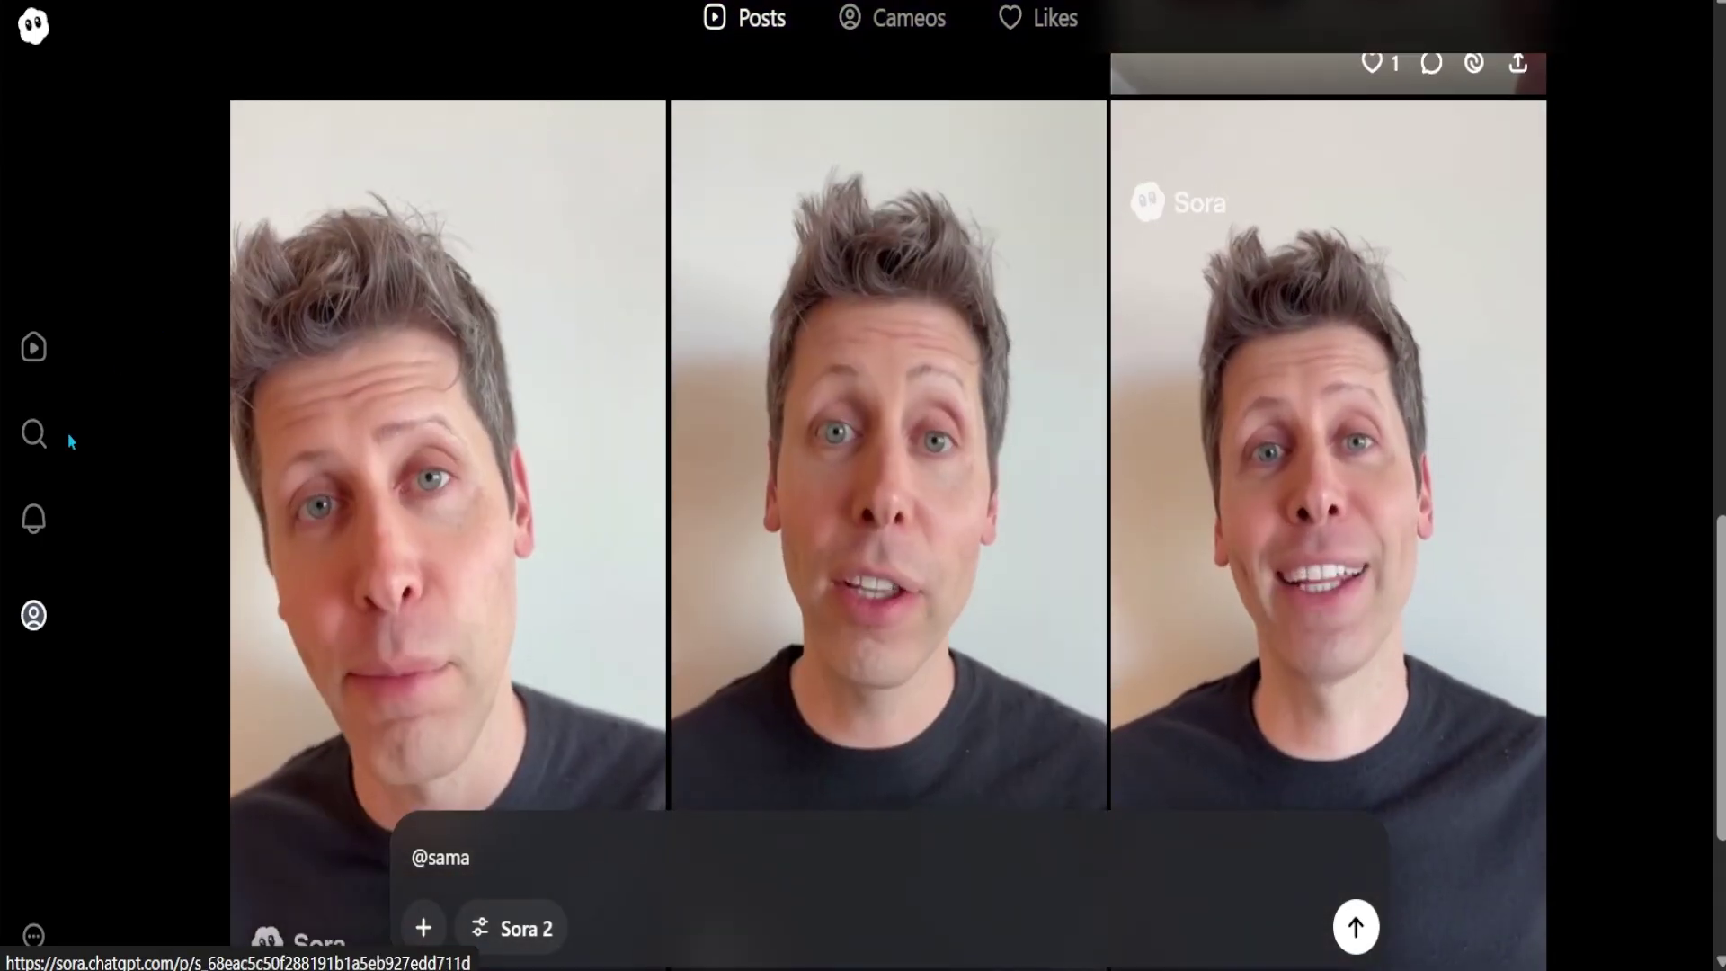
Switch to the For you feed and scroll through its videos
left_click(33, 347)
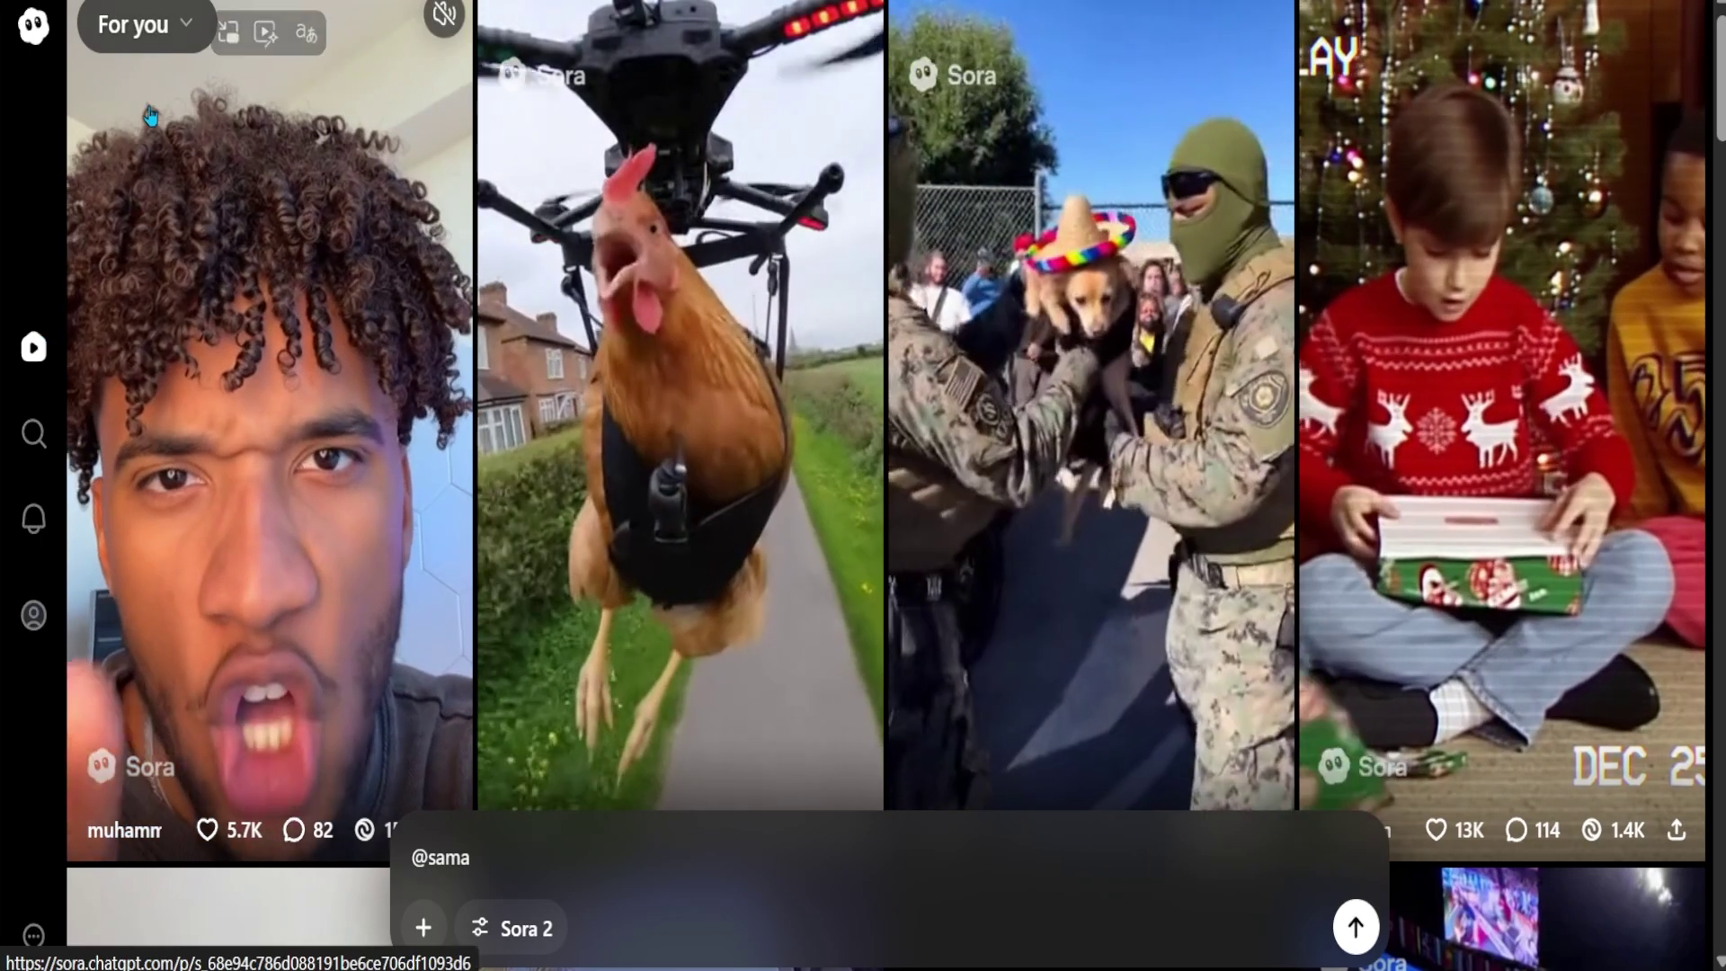
scroll(729, 284, "down", 12)
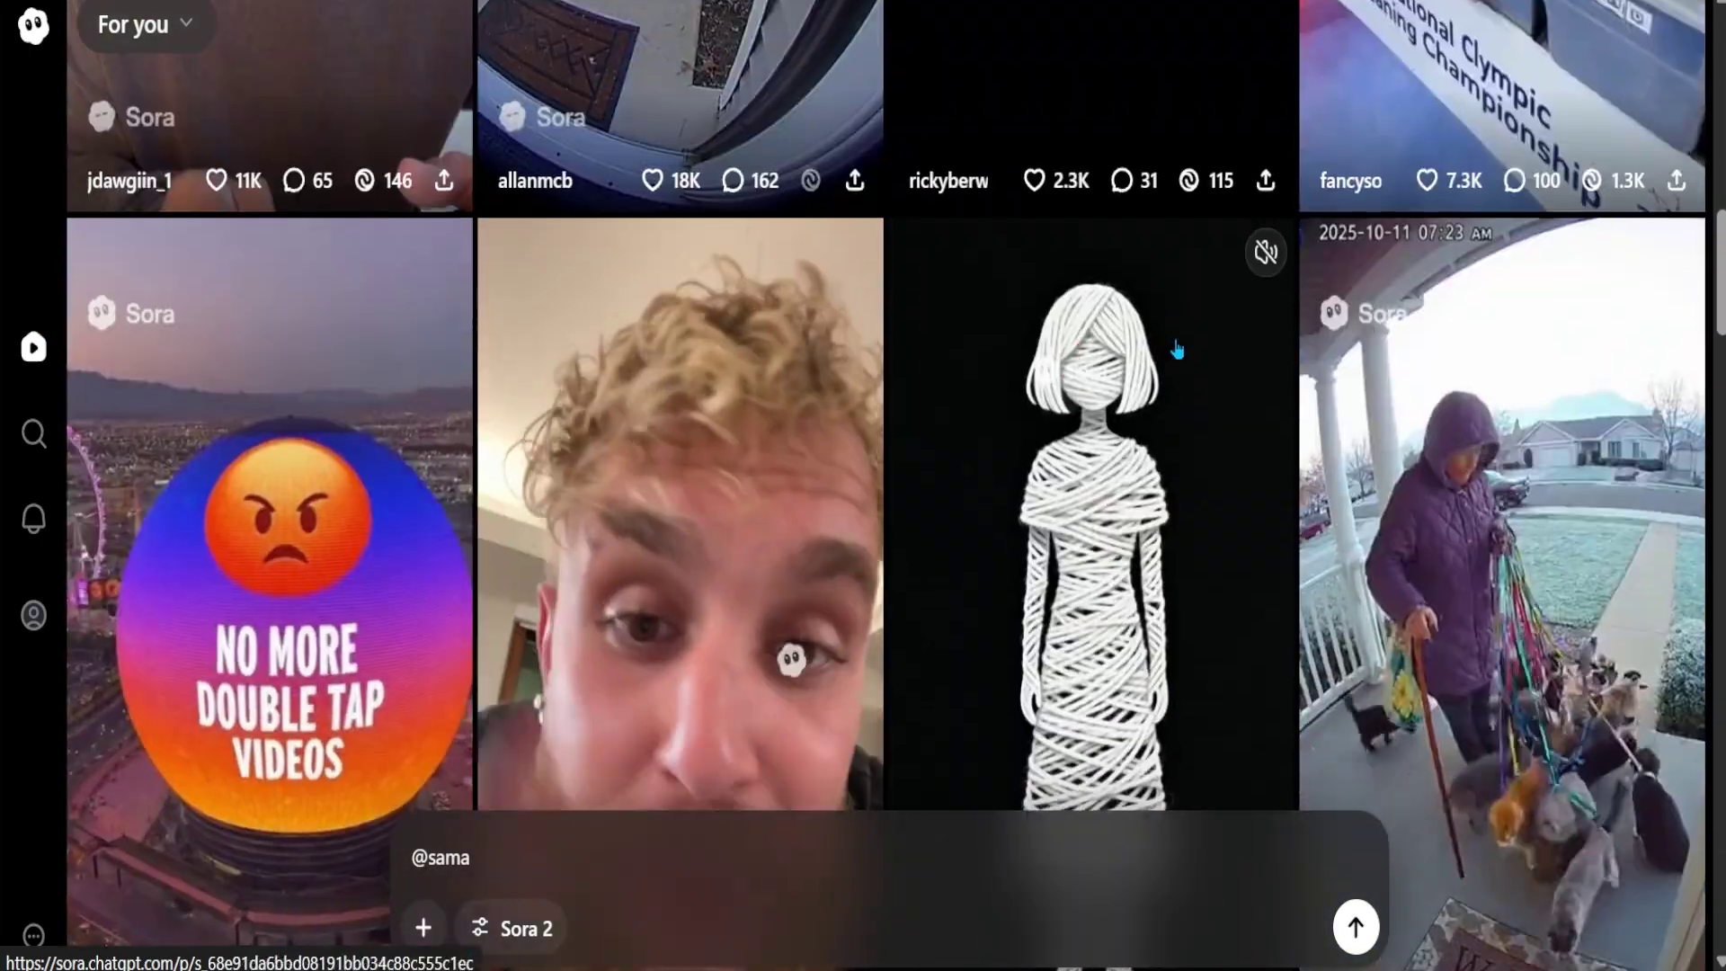
scroll(1178, 349, "down", 5)
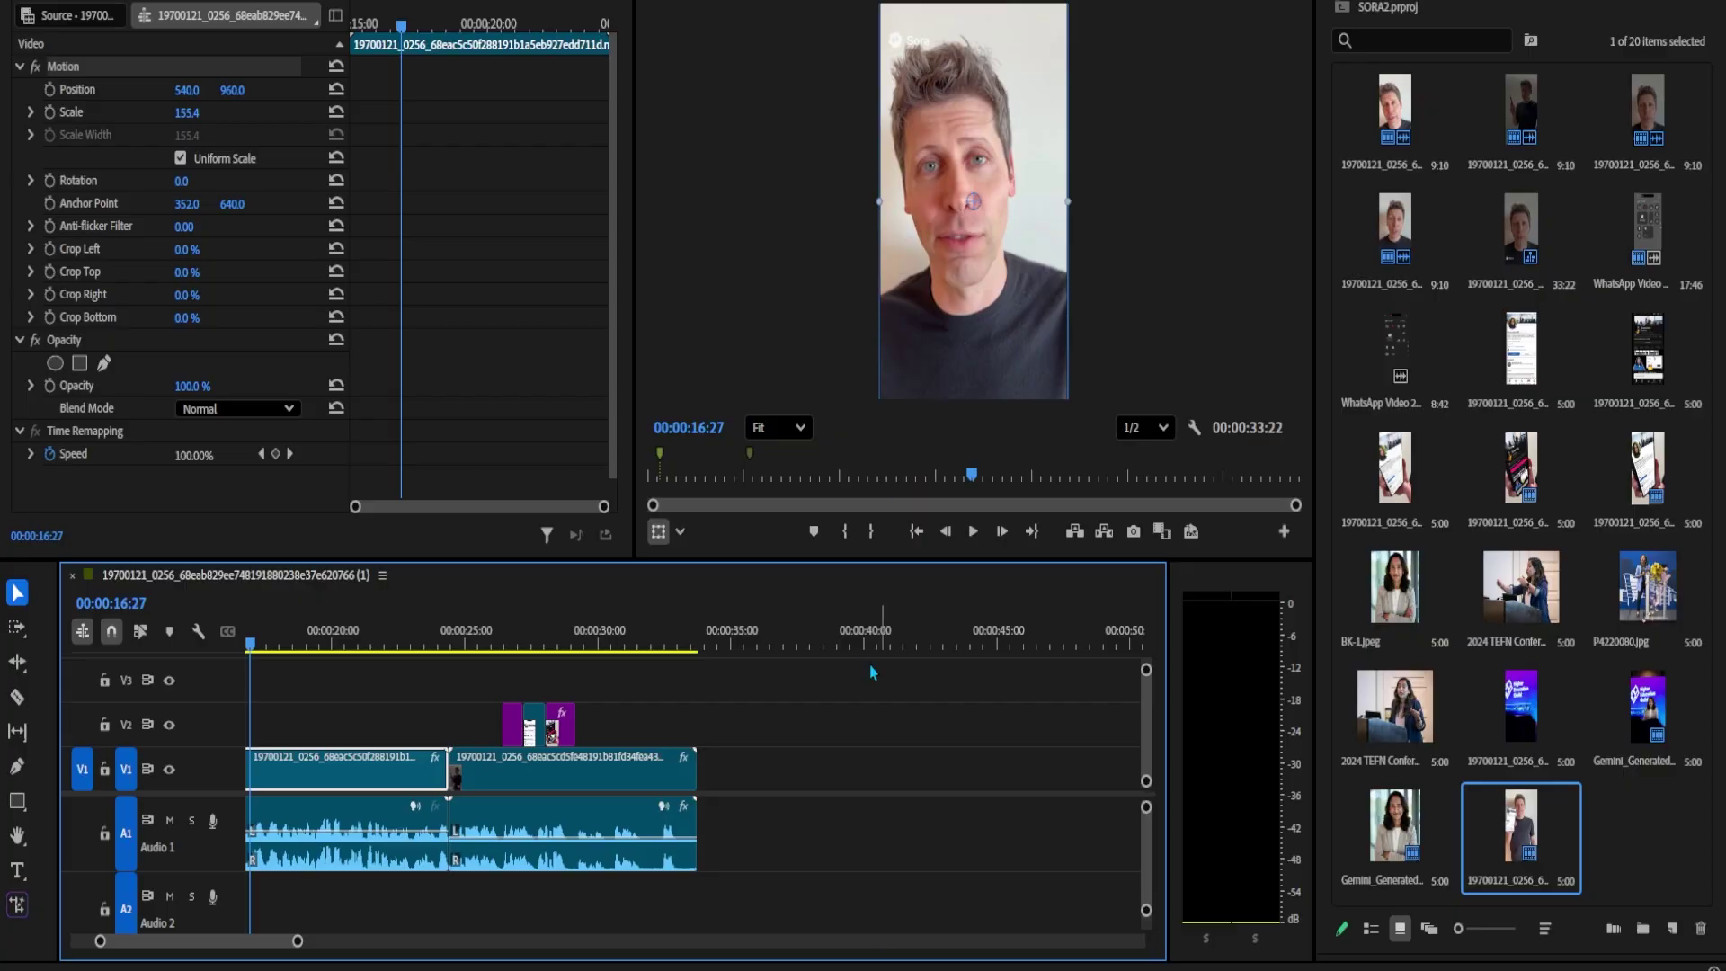
left_click_drag(313, 655, 600, 699)
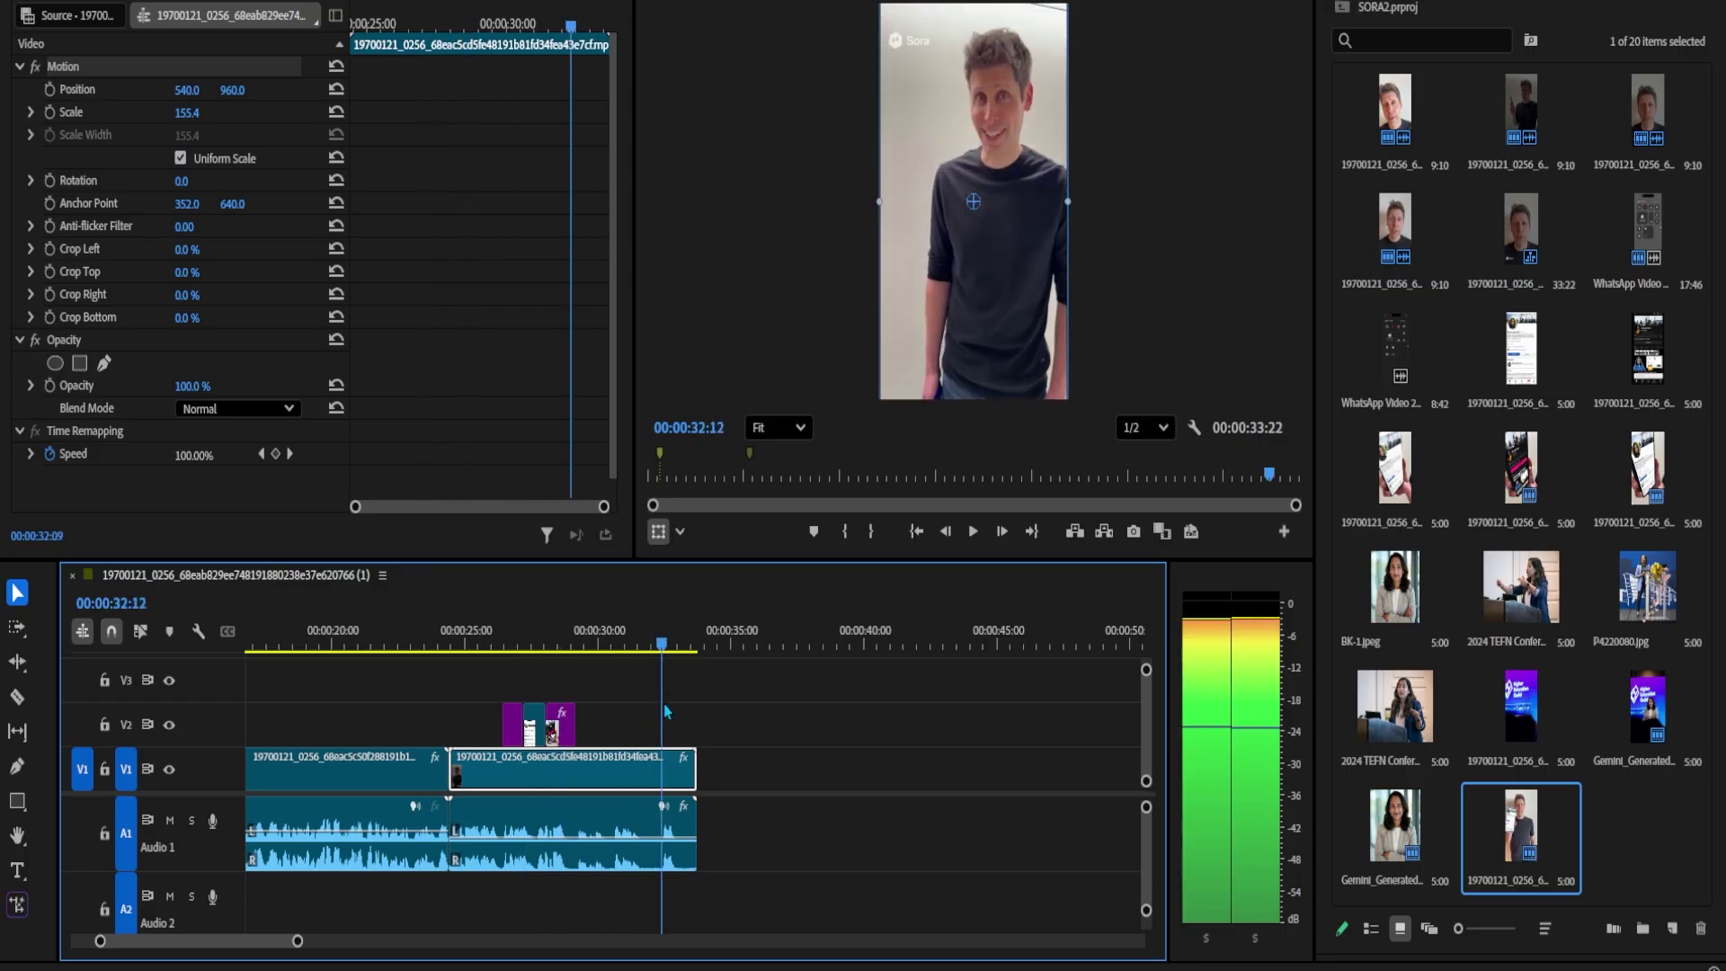
left_click_drag(493, 711, 456, 715)
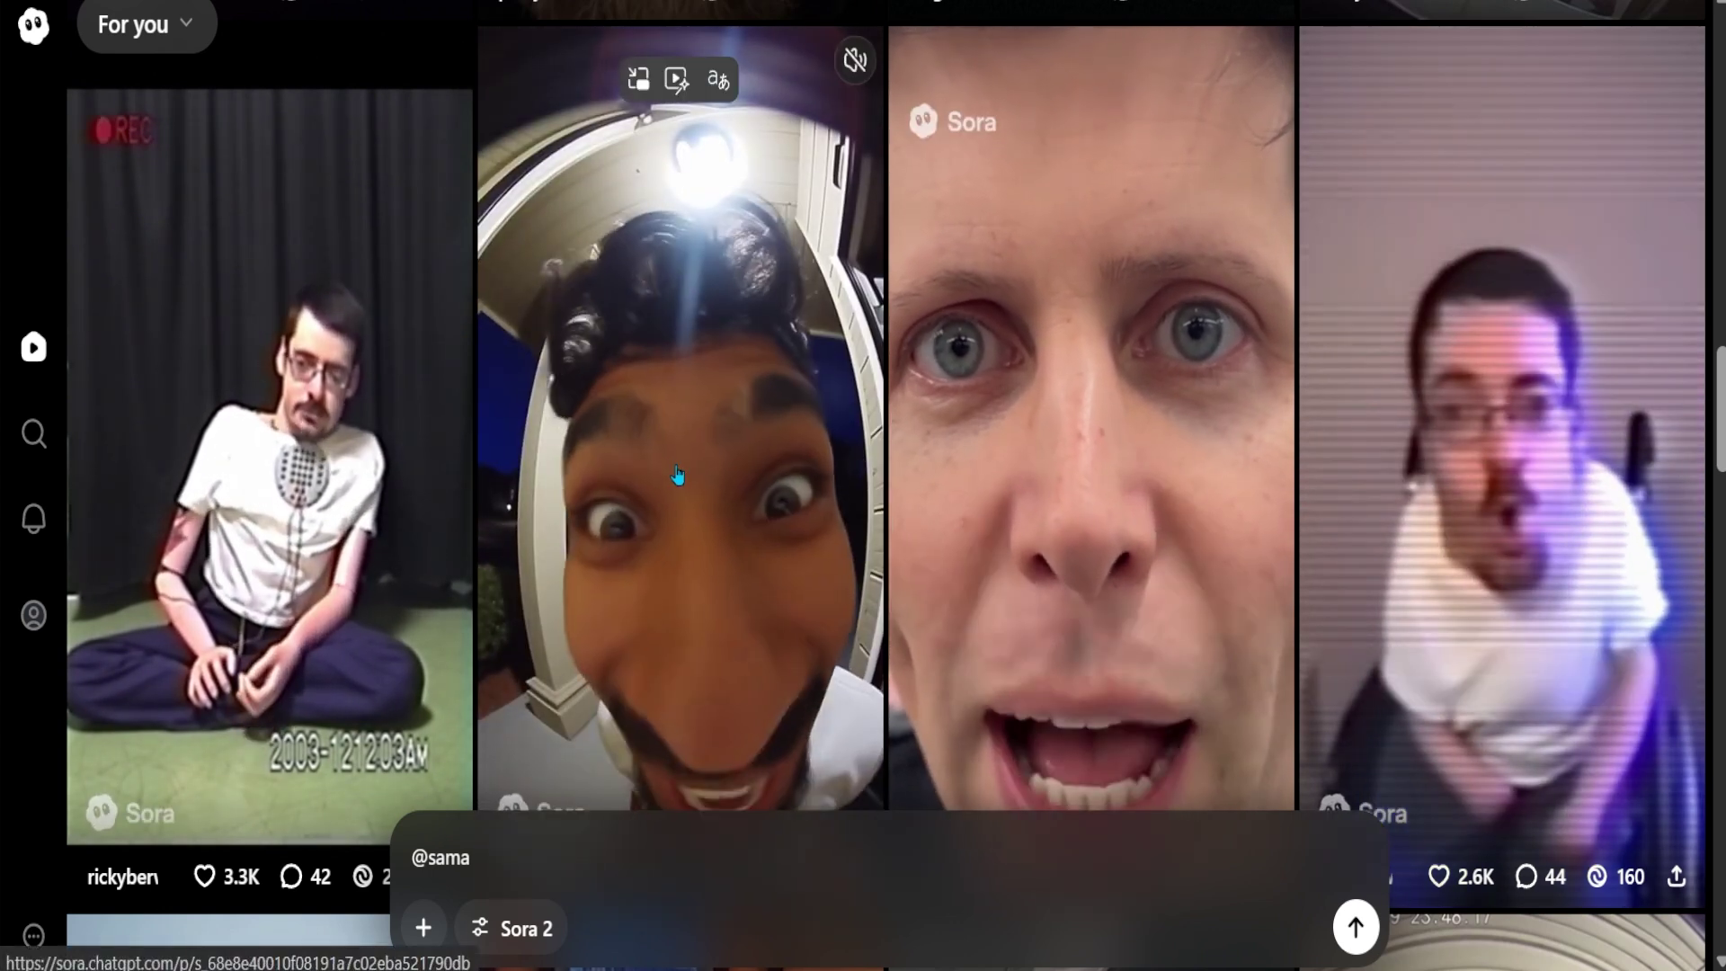
scroll(684, 459, "down", 2)
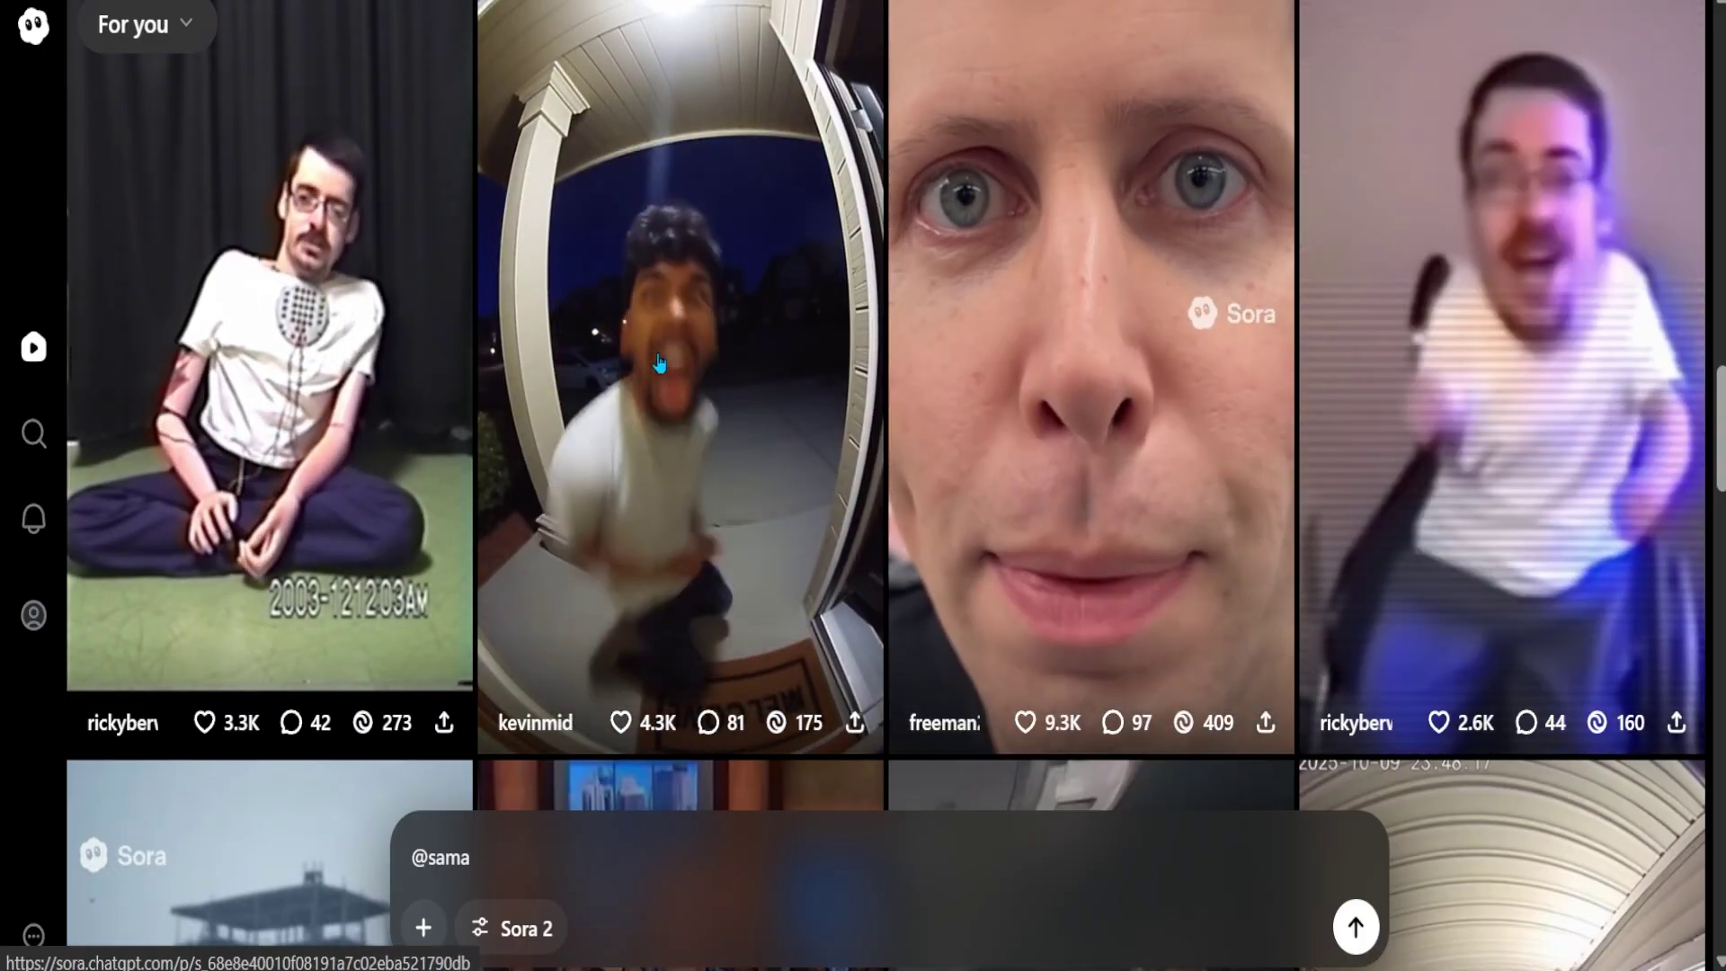
scroll(659, 364, "down", 5)
scroll(659, 365, "down", 5)
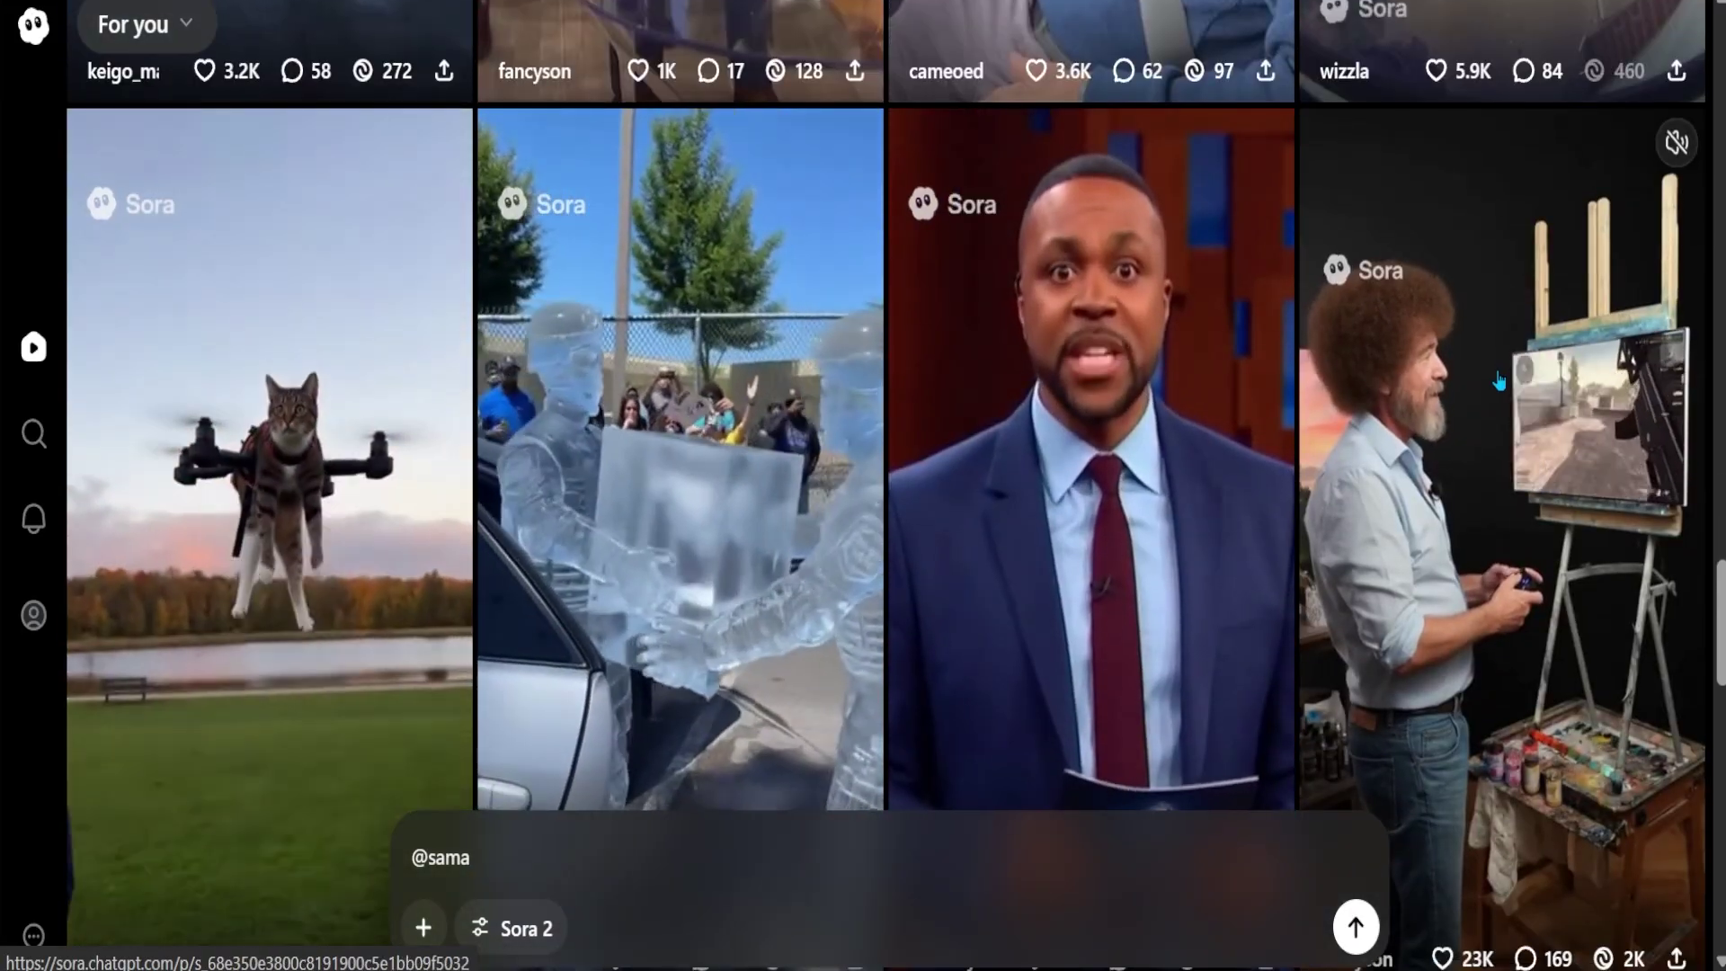
scroll(816, 547, "down", 3)
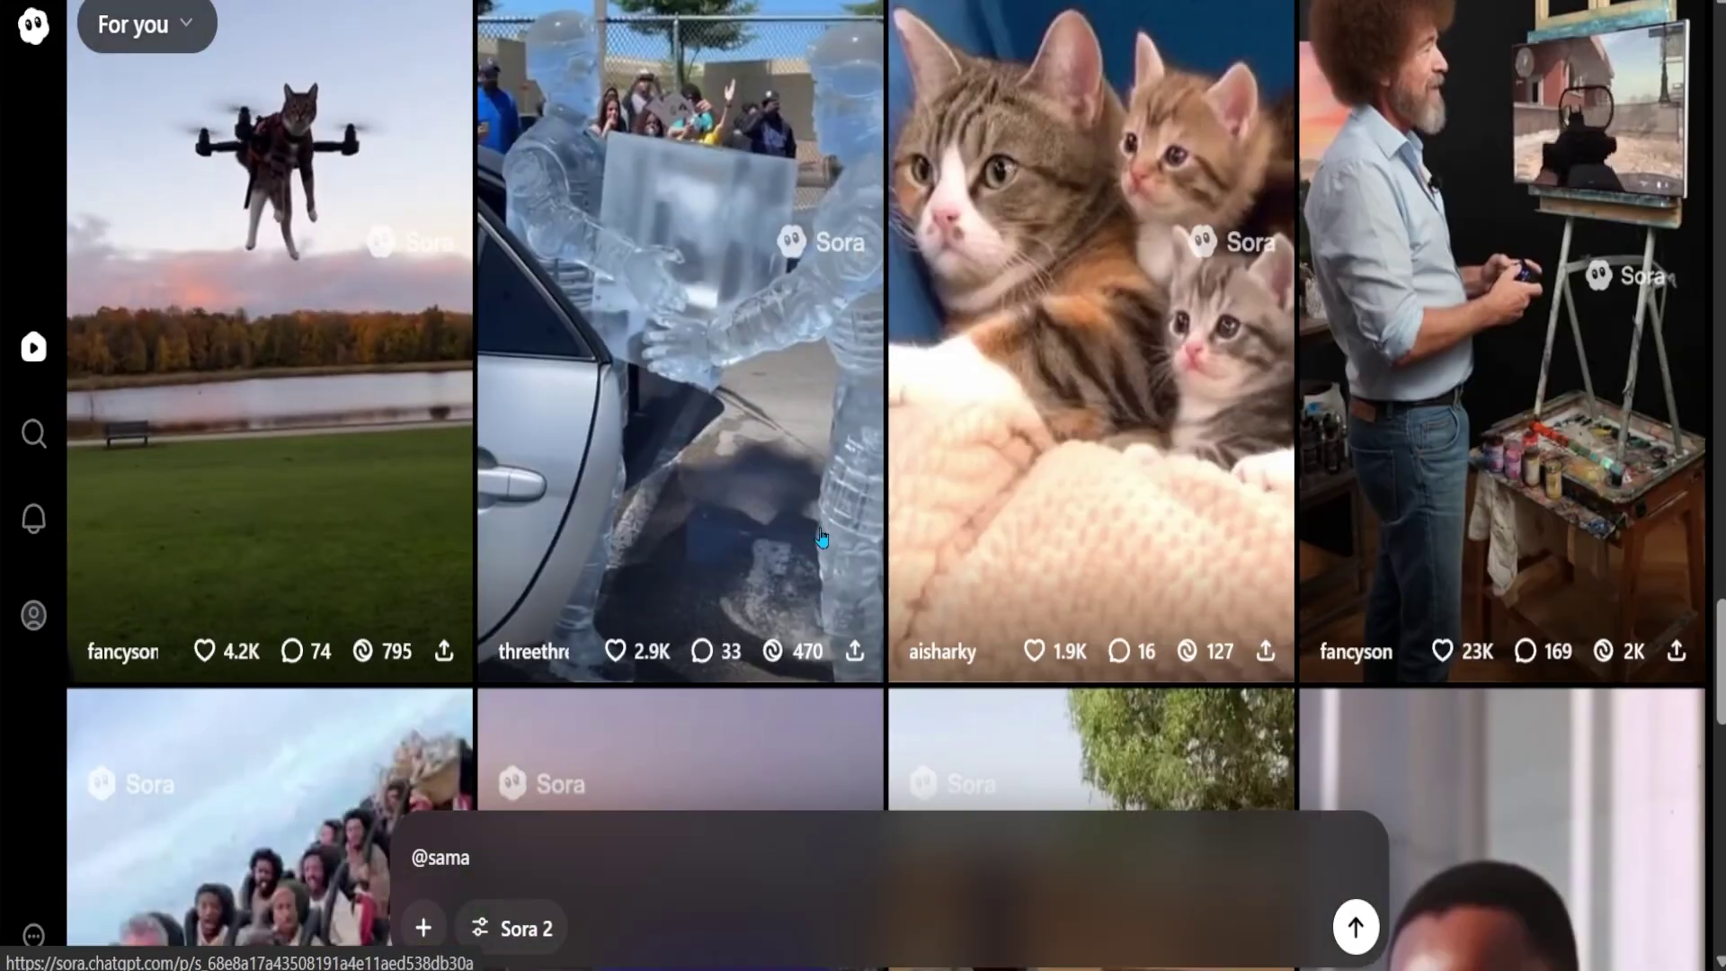
scroll(1144, 502, "down", 5)
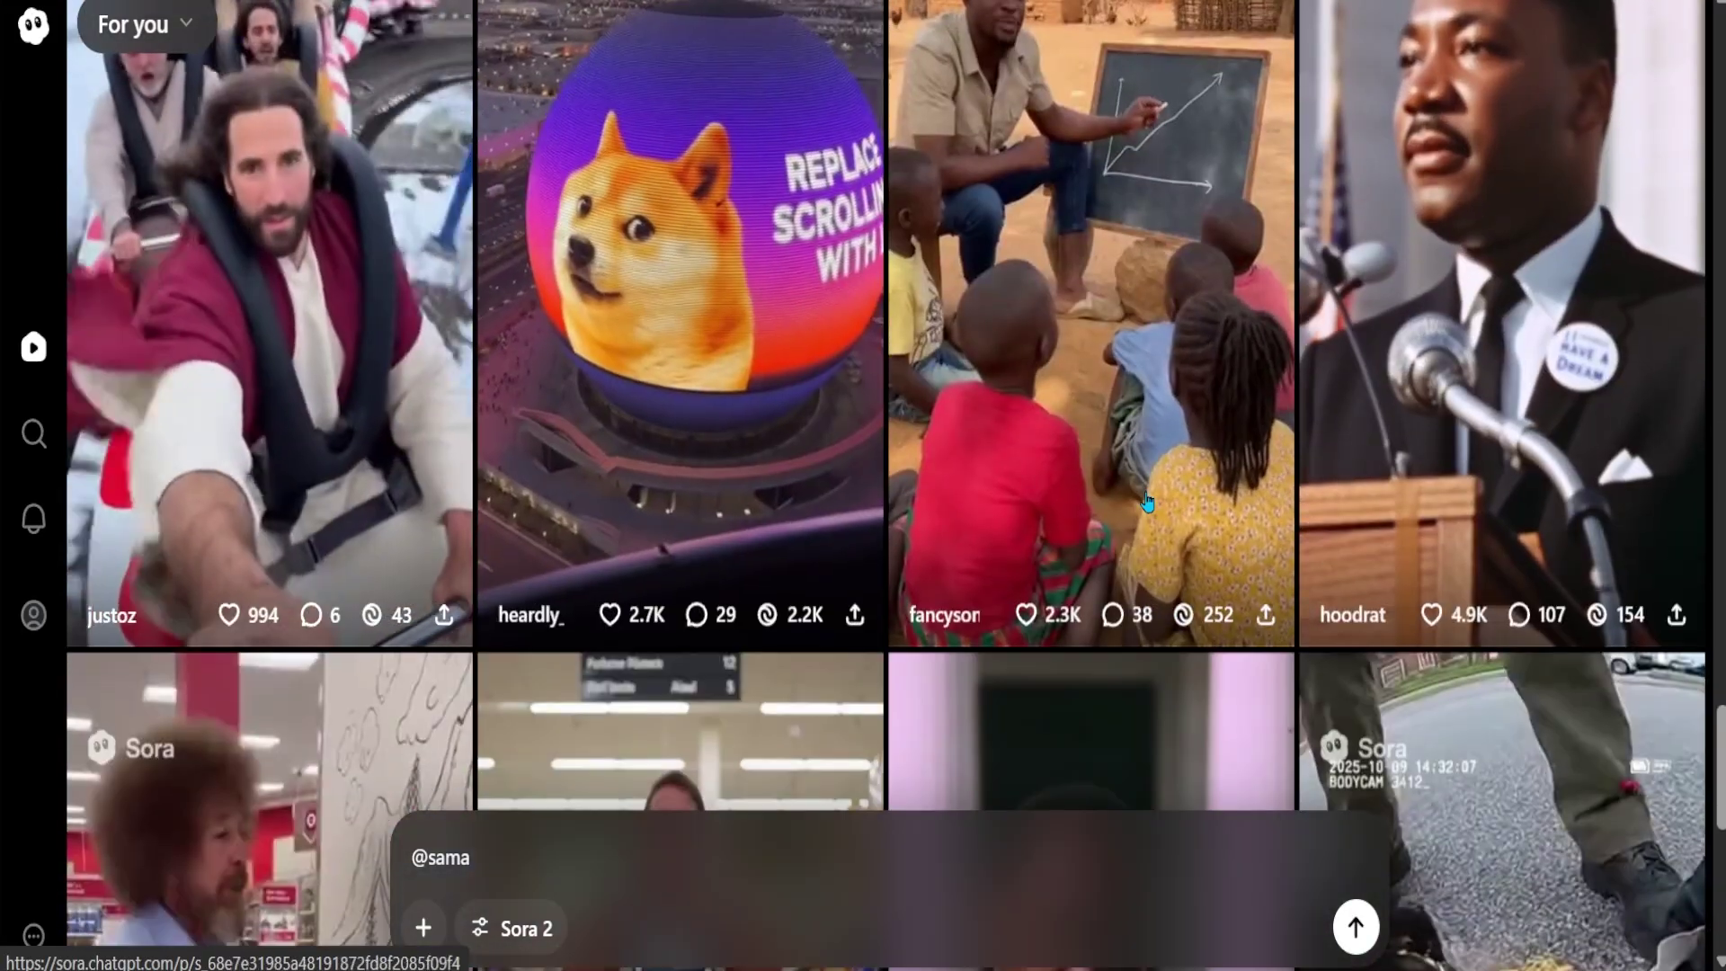